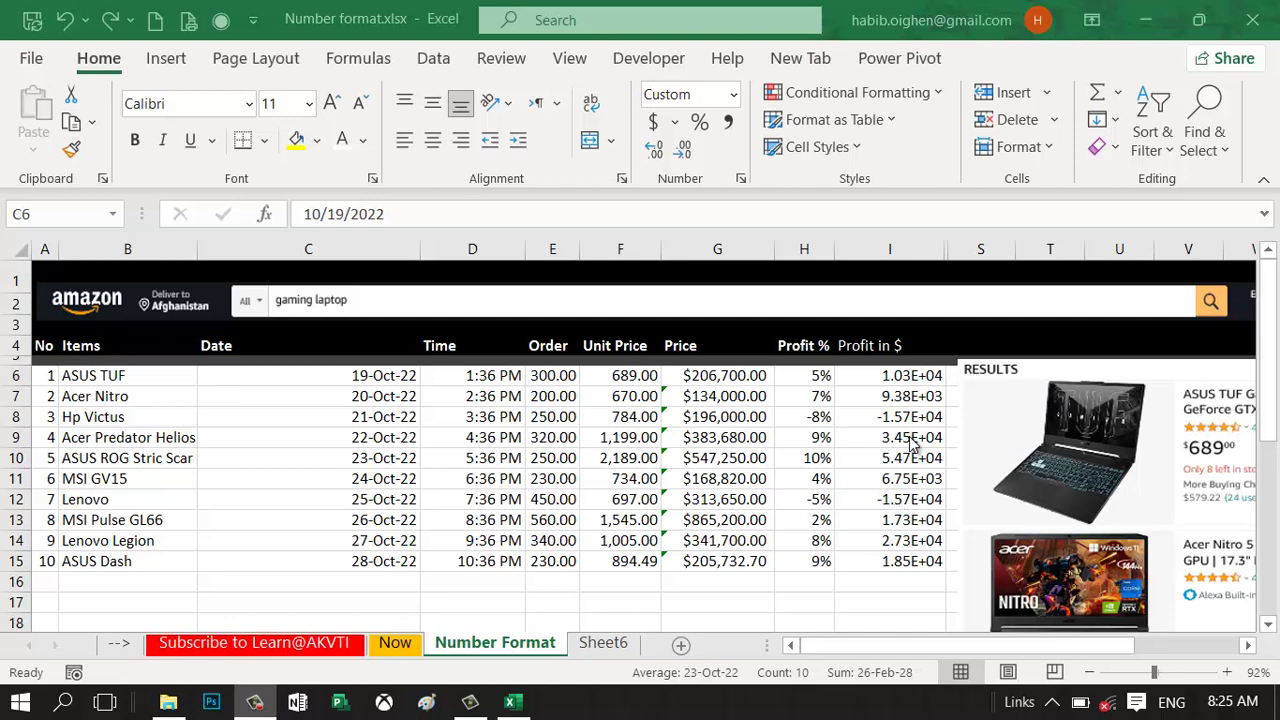
Step: Return Profit in $ cells I6:I15 to General format, showing values like 10335 and 18515.943
drag(886, 377, 876, 561)
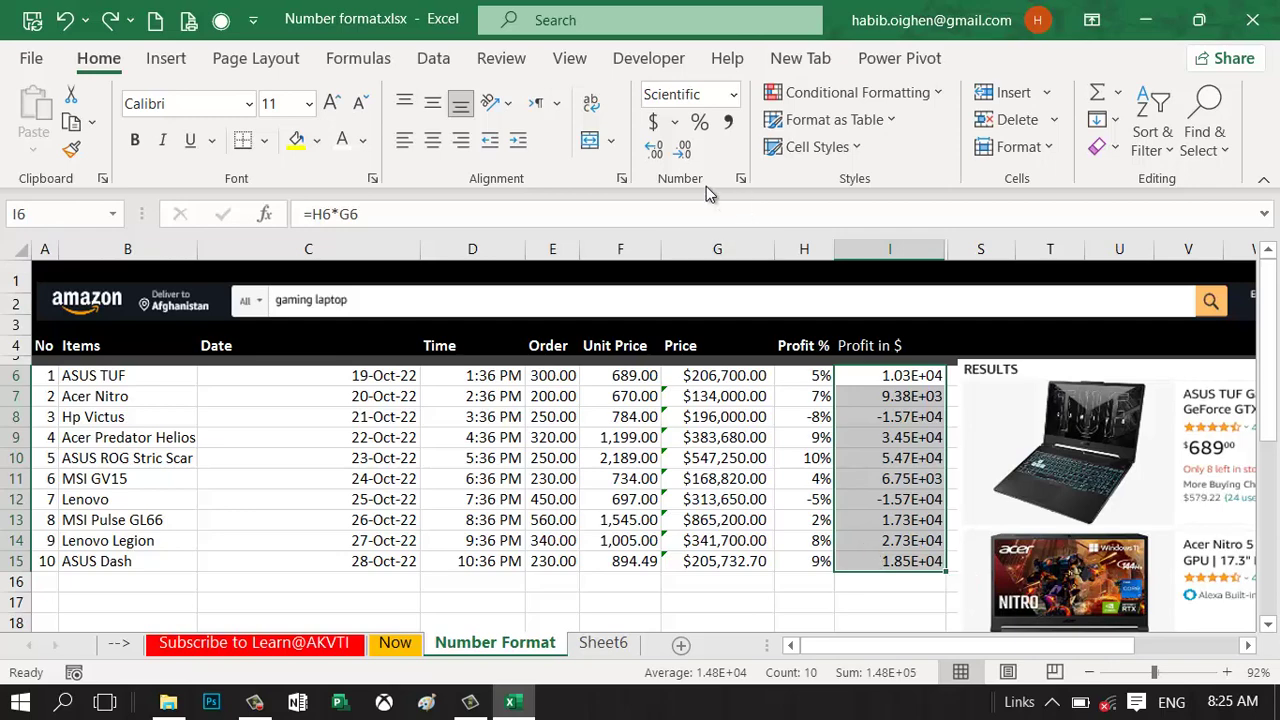
click(739, 182)
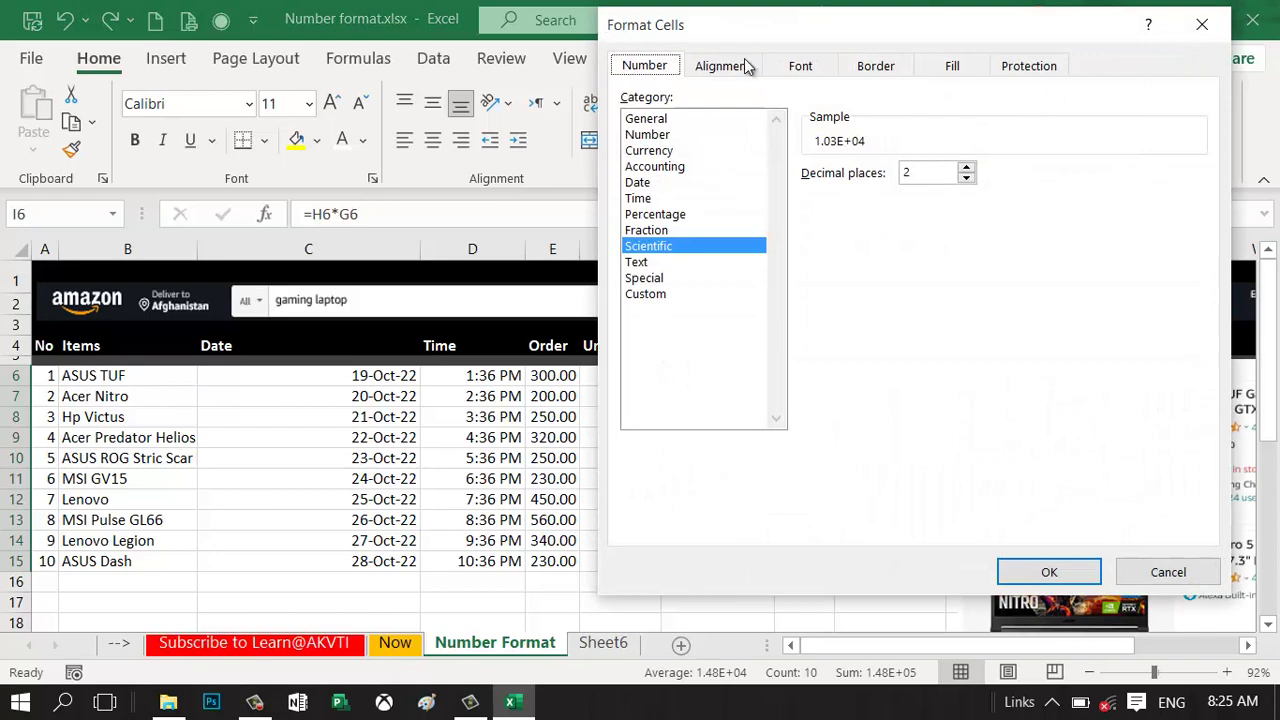
click(1190, 36)
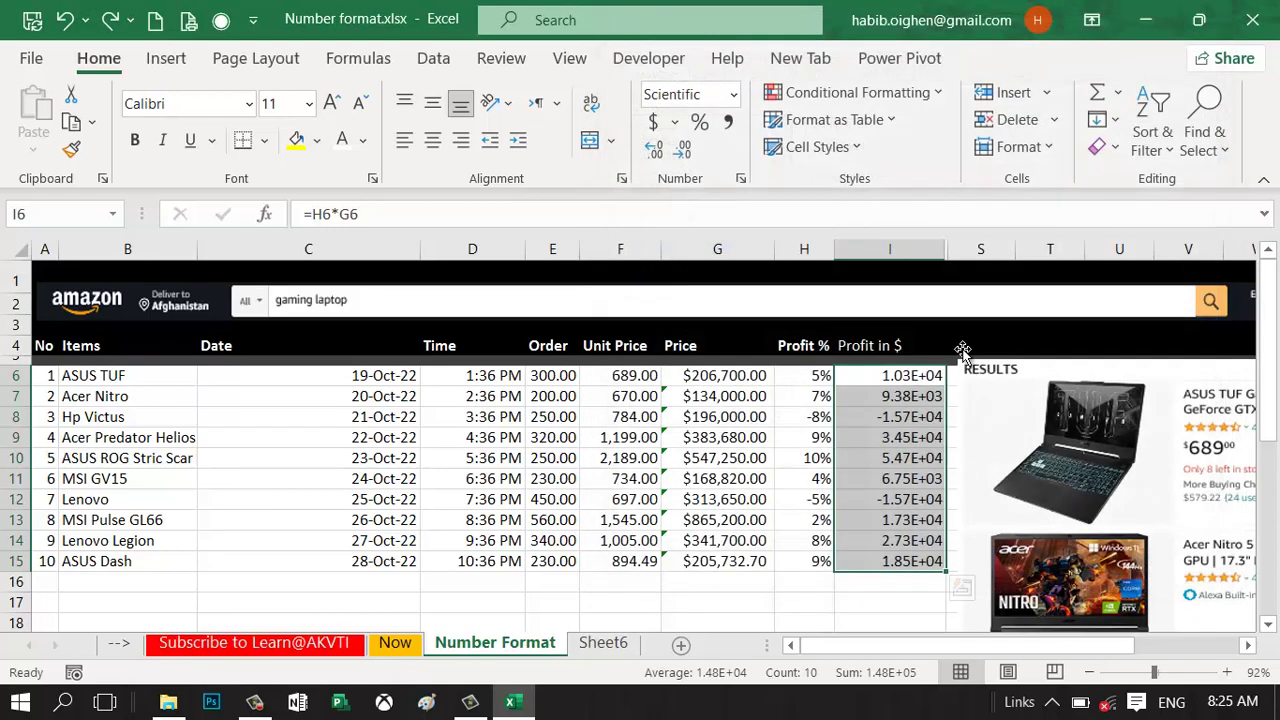
right_click(894, 402)
click(950, 516)
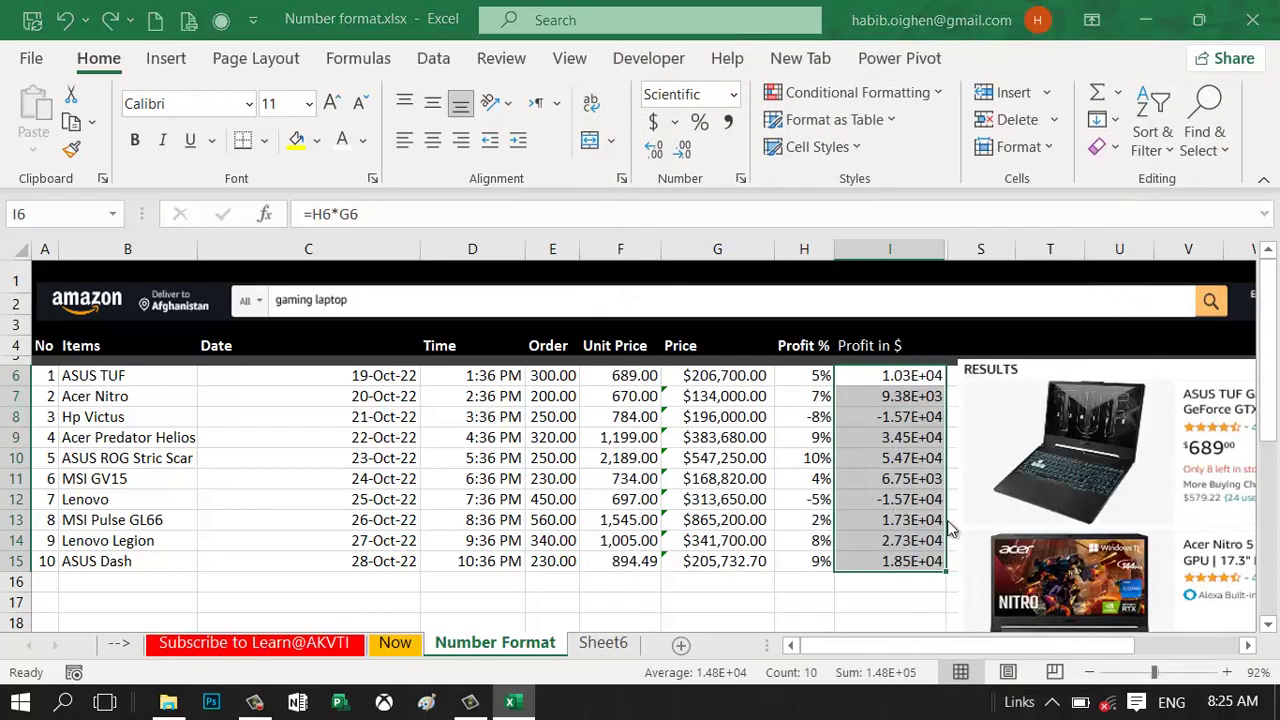
click(1203, 652)
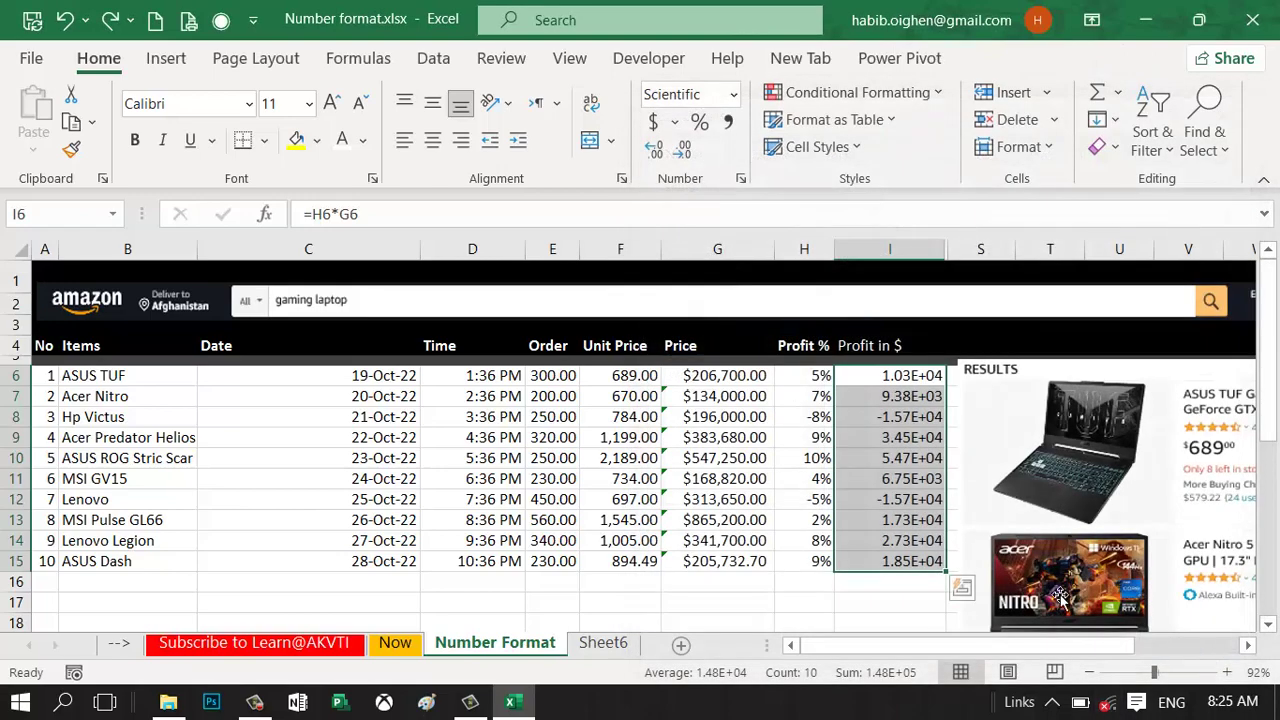
key(ctrl+1)
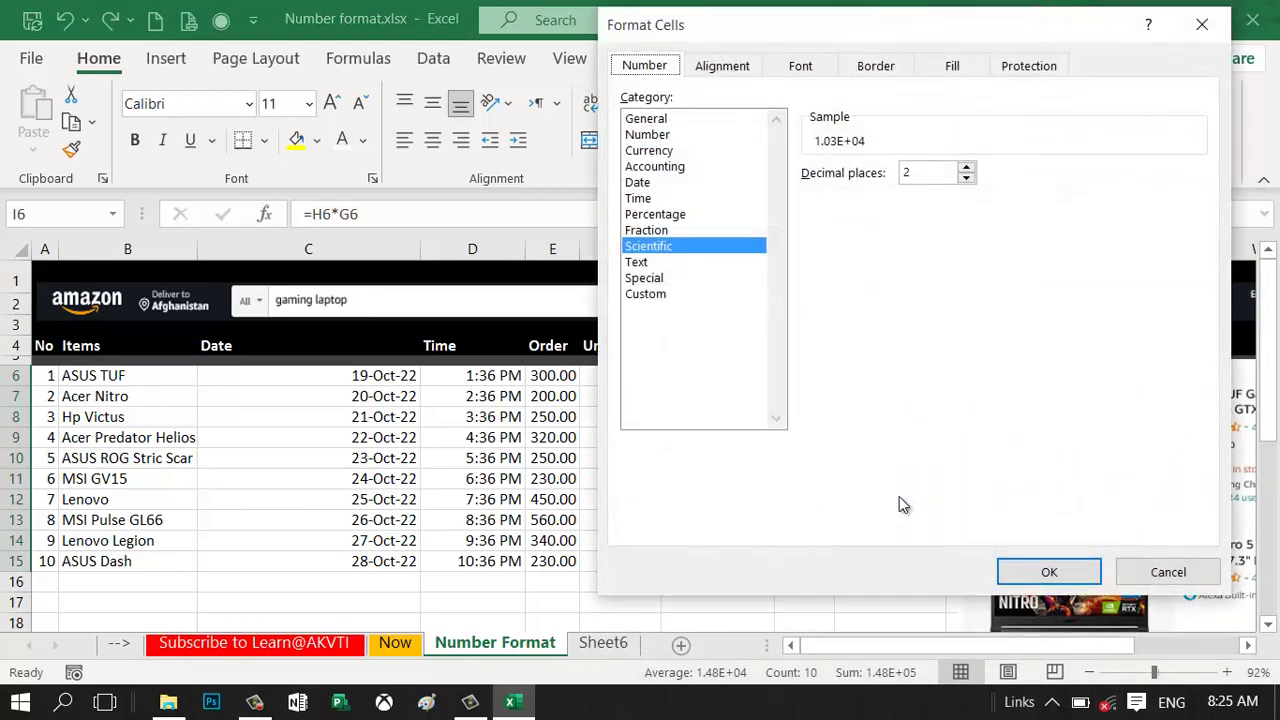
click(678, 120)
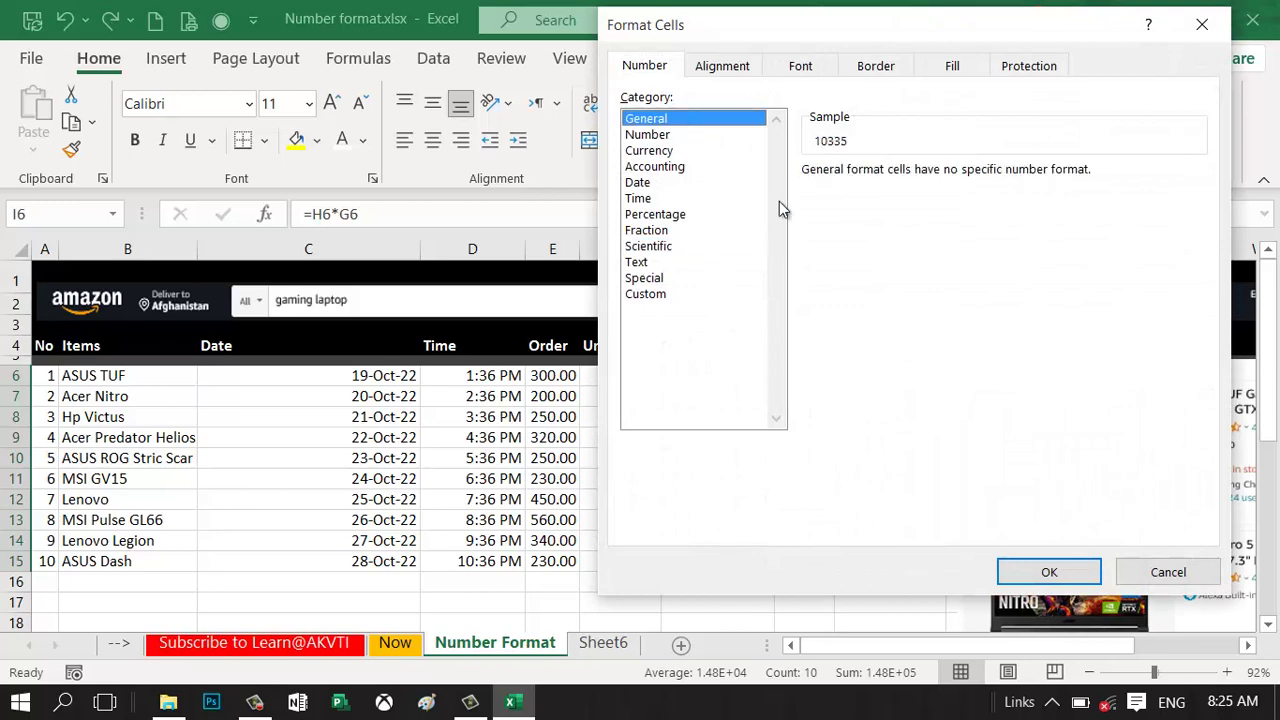
click(1045, 574)
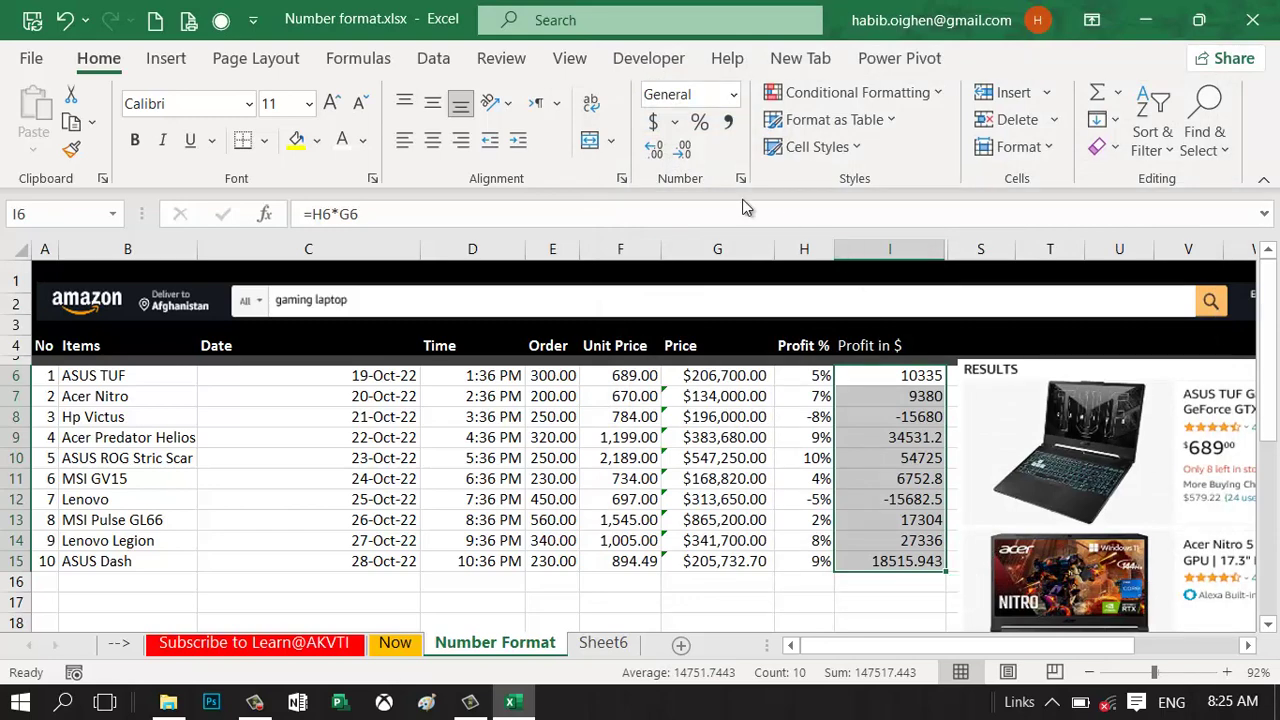
Step: Give I6:I15 Number format with 3 decimals, a 1000 separator and red parenthesised negatives
key(ctrl+1)
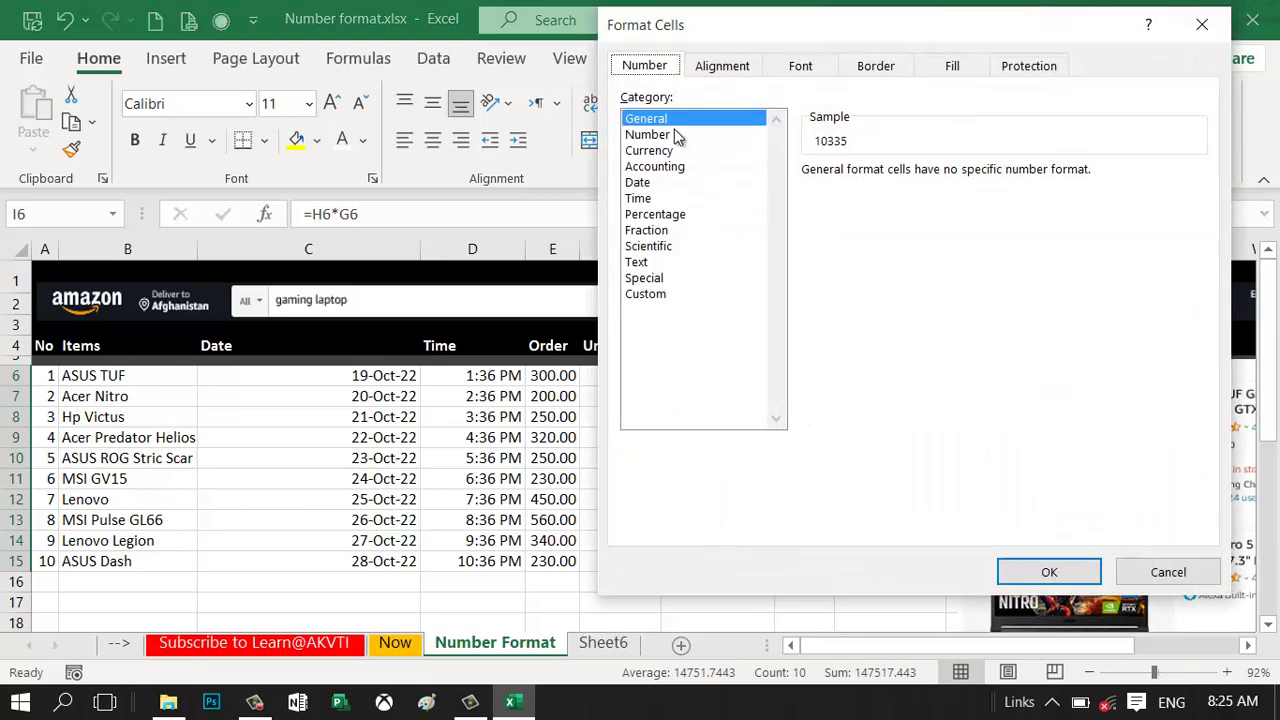
click(679, 136)
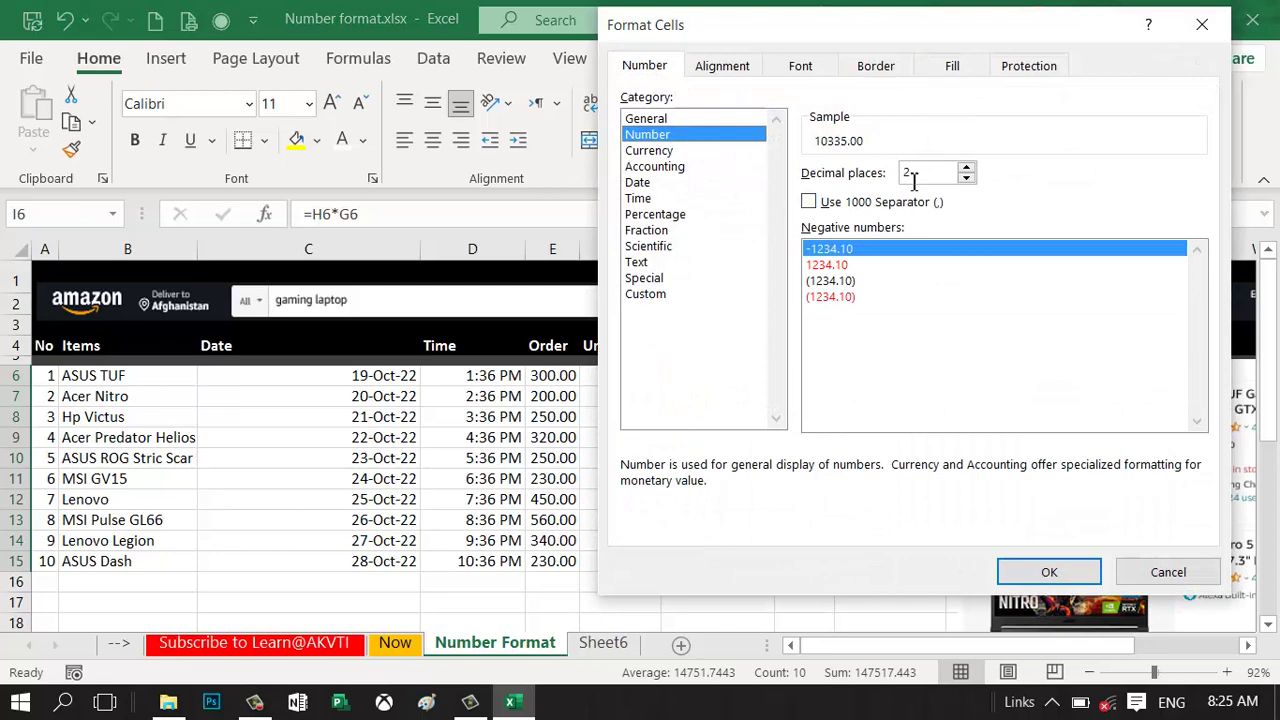
click(966, 170)
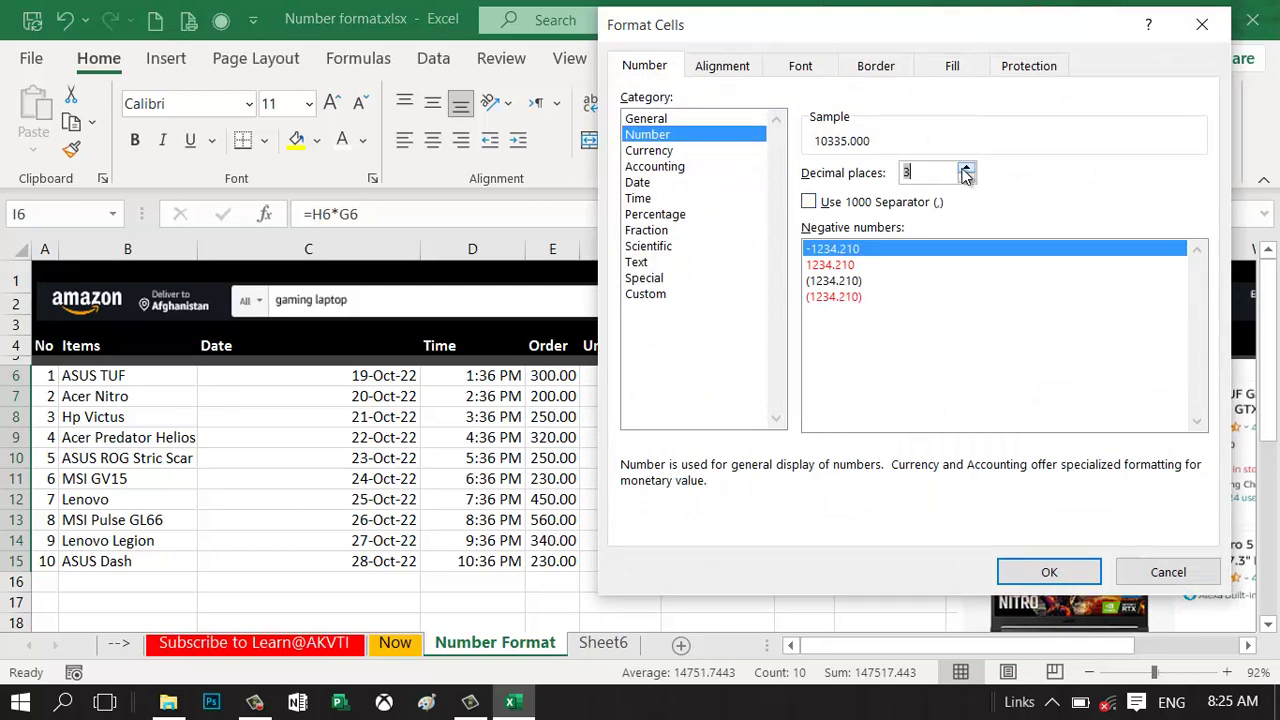
click(884, 208)
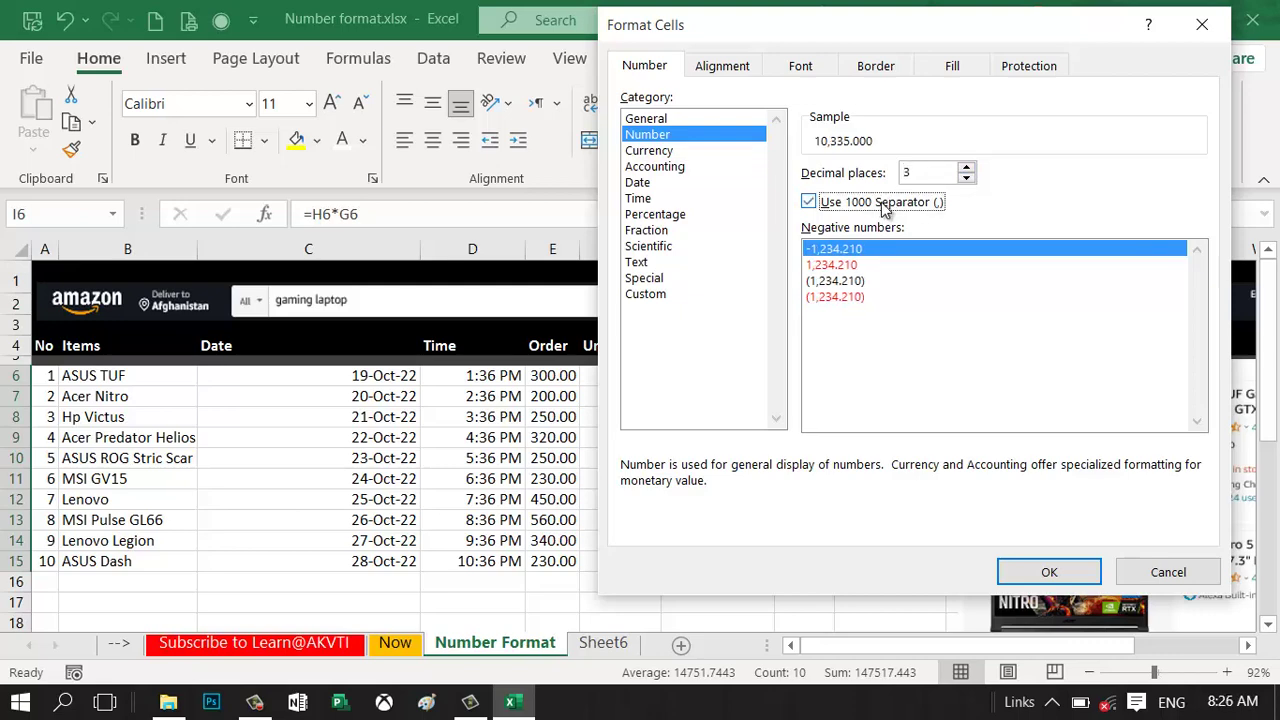
click(858, 298)
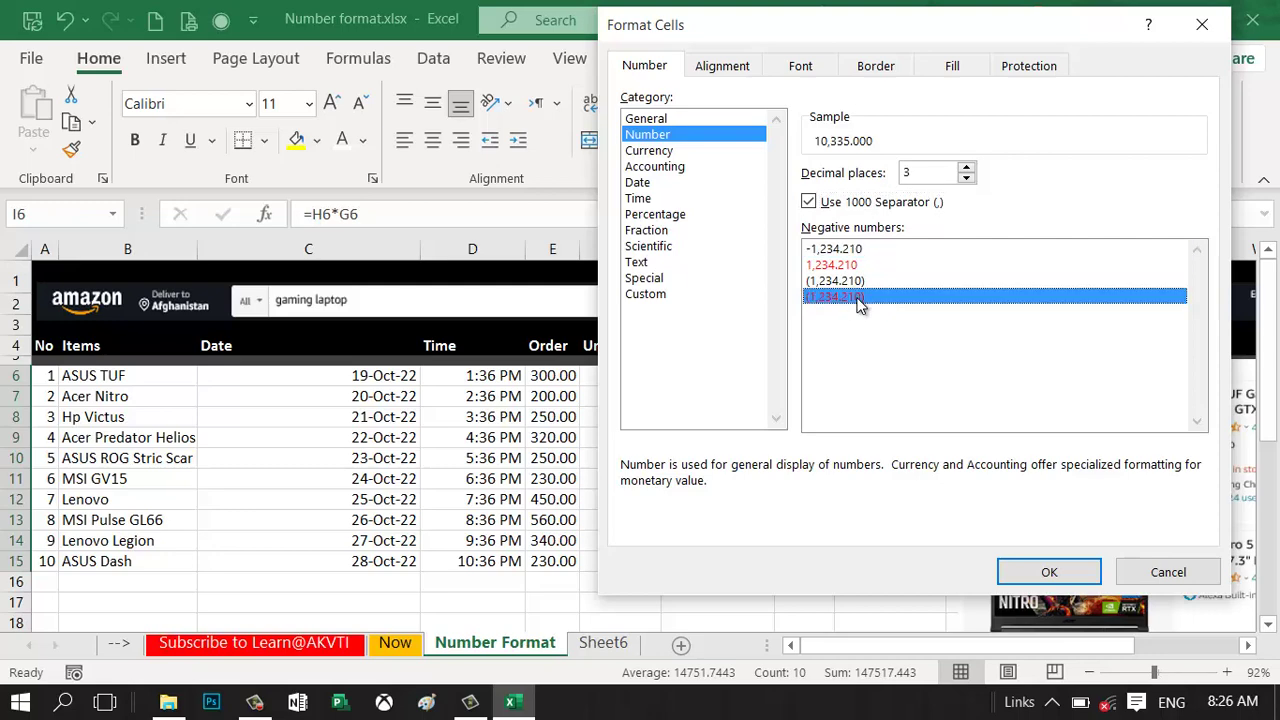
click(1050, 578)
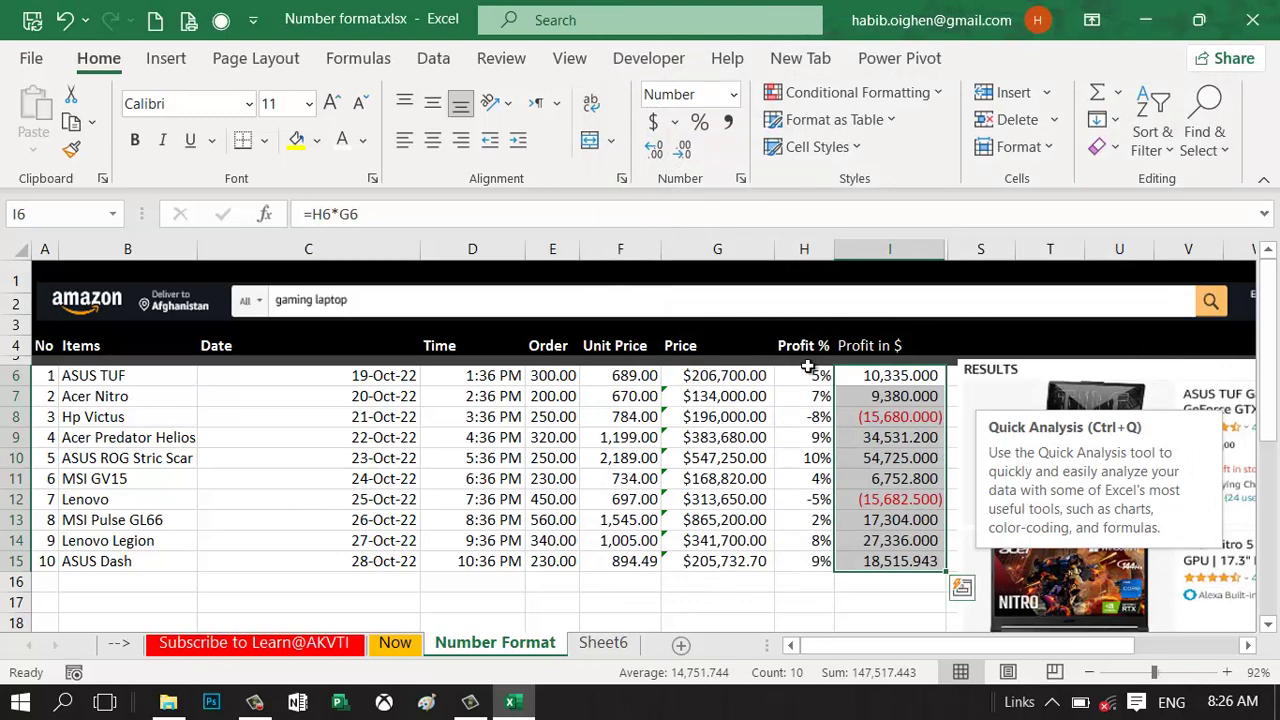
Step: Format I6:I15 as AFN Currency, like AFN 10,335.000, and widen column I to fit
key(ctrl+1)
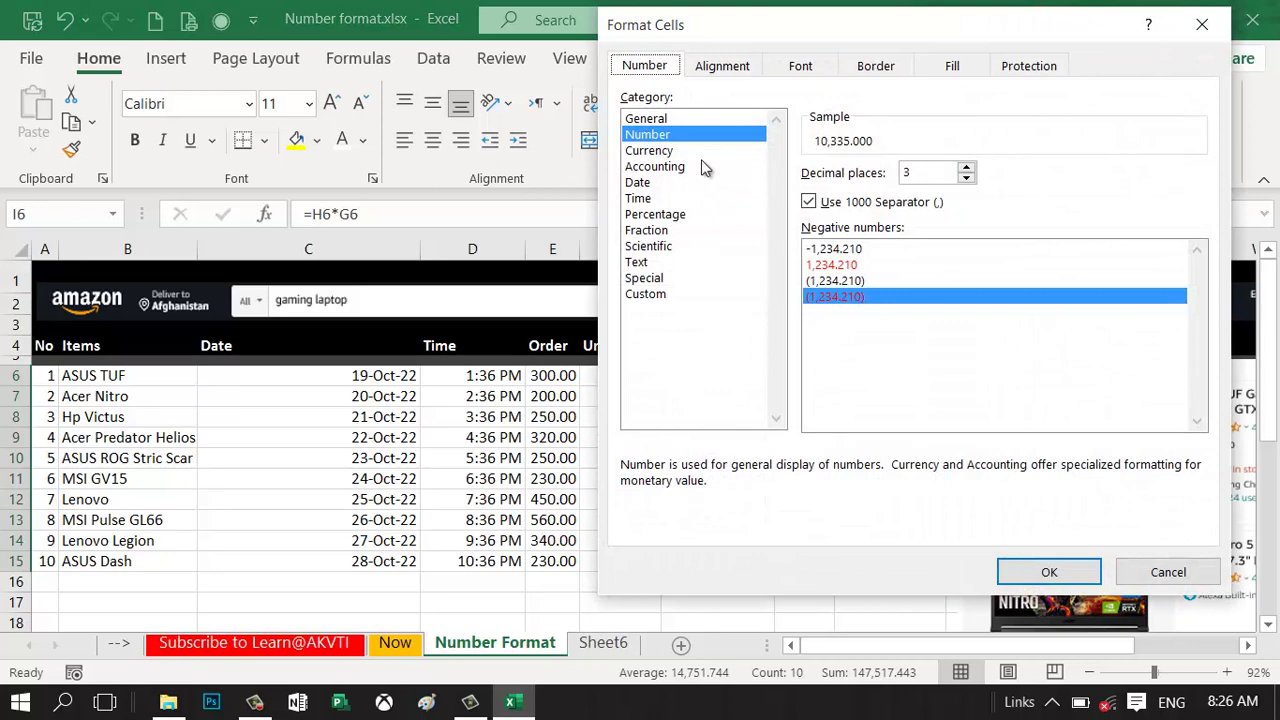
click(682, 151)
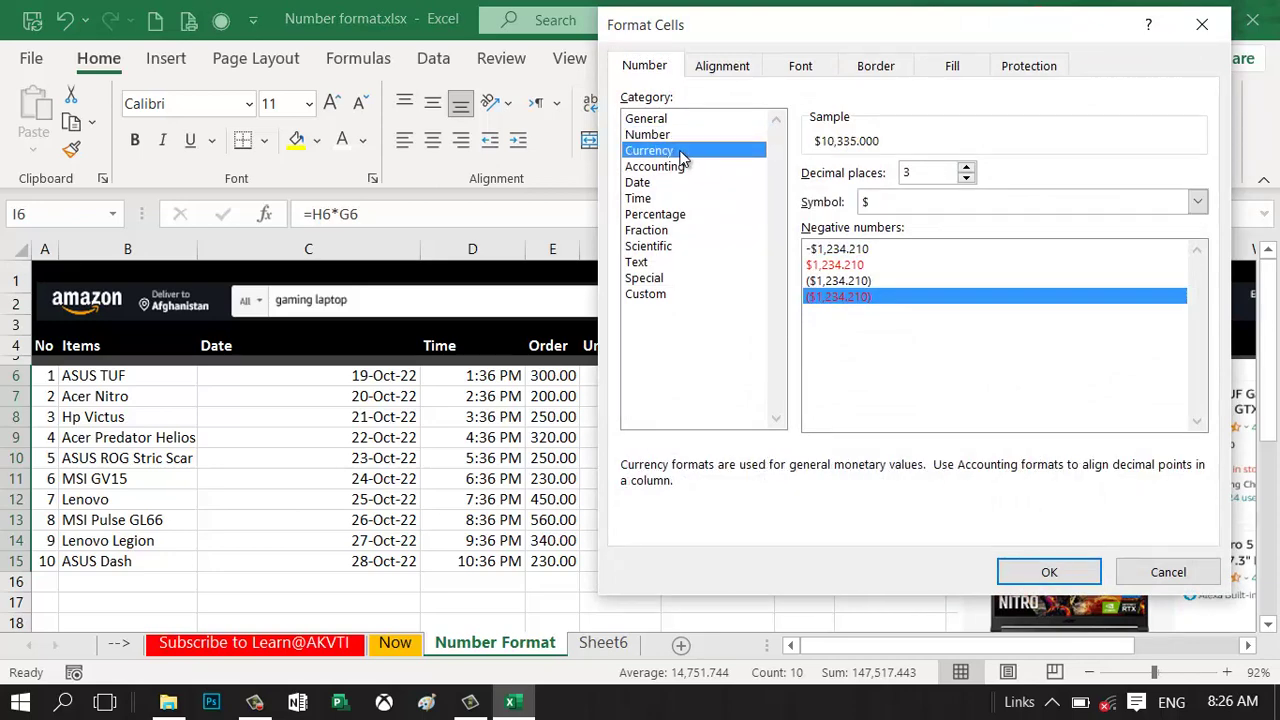
click(886, 205)
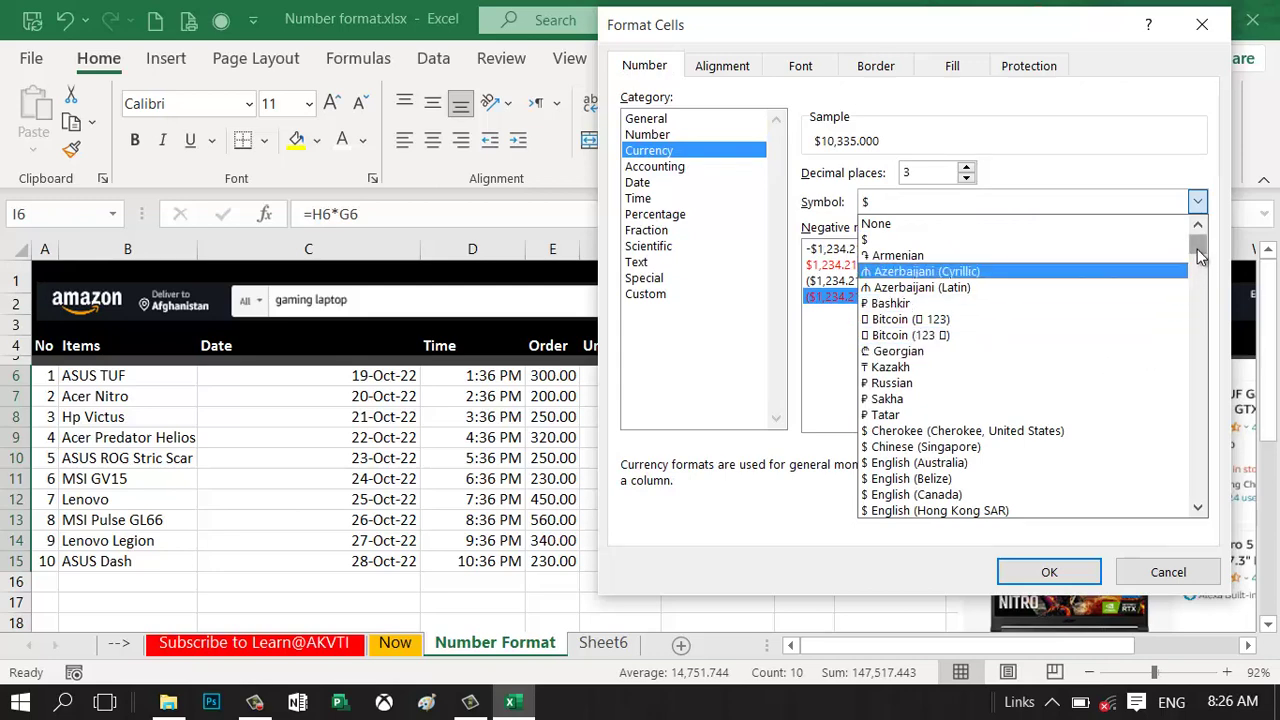
drag(1200, 257, 1193, 382)
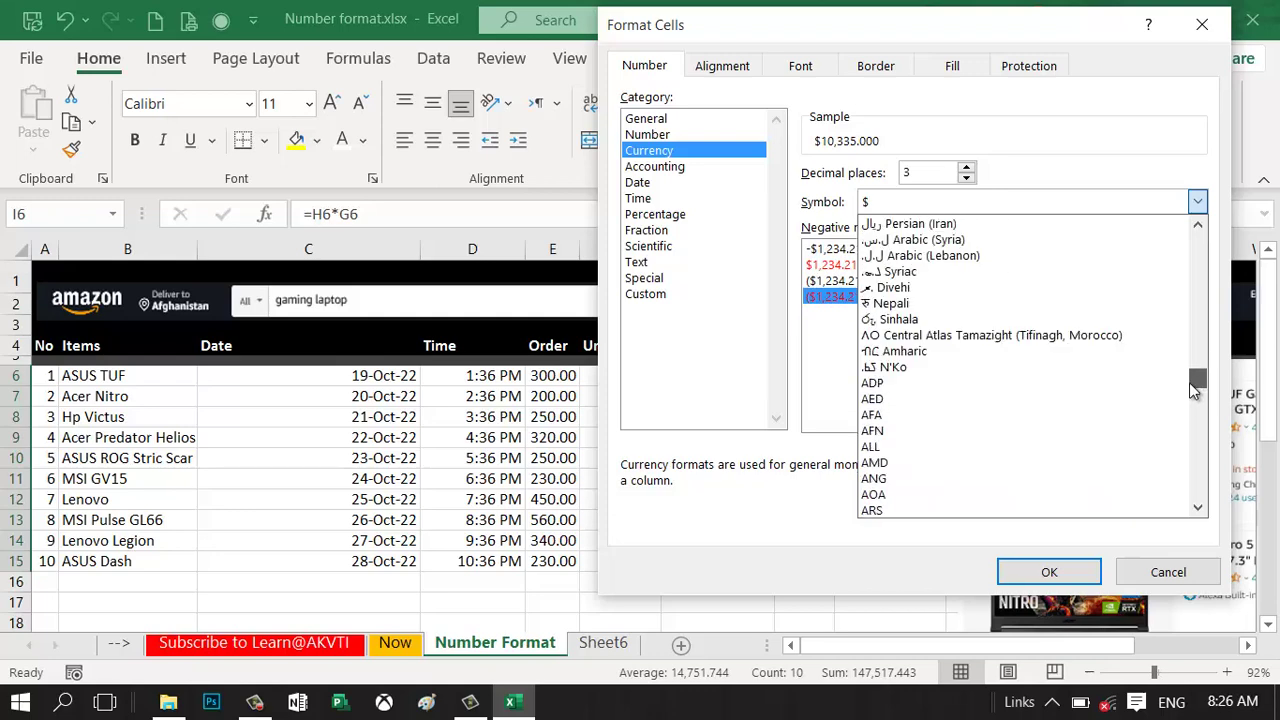
click(996, 431)
click(1050, 575)
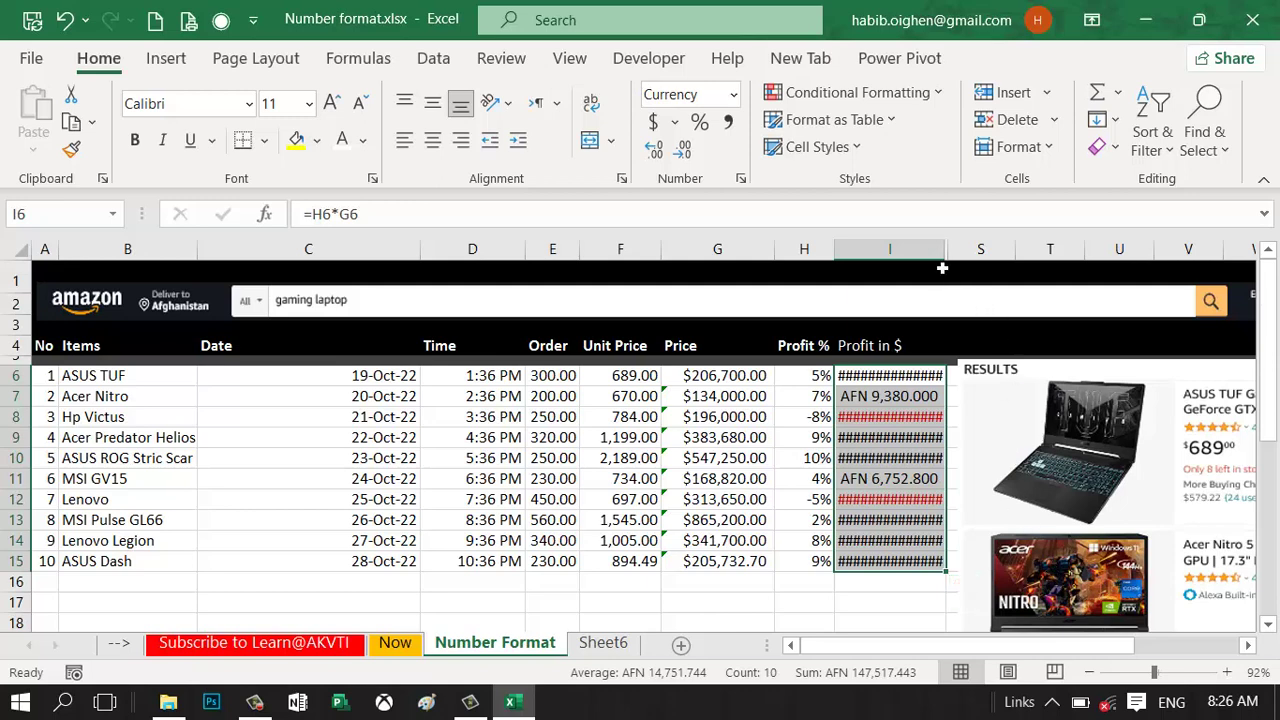
drag(945, 250, 970, 251)
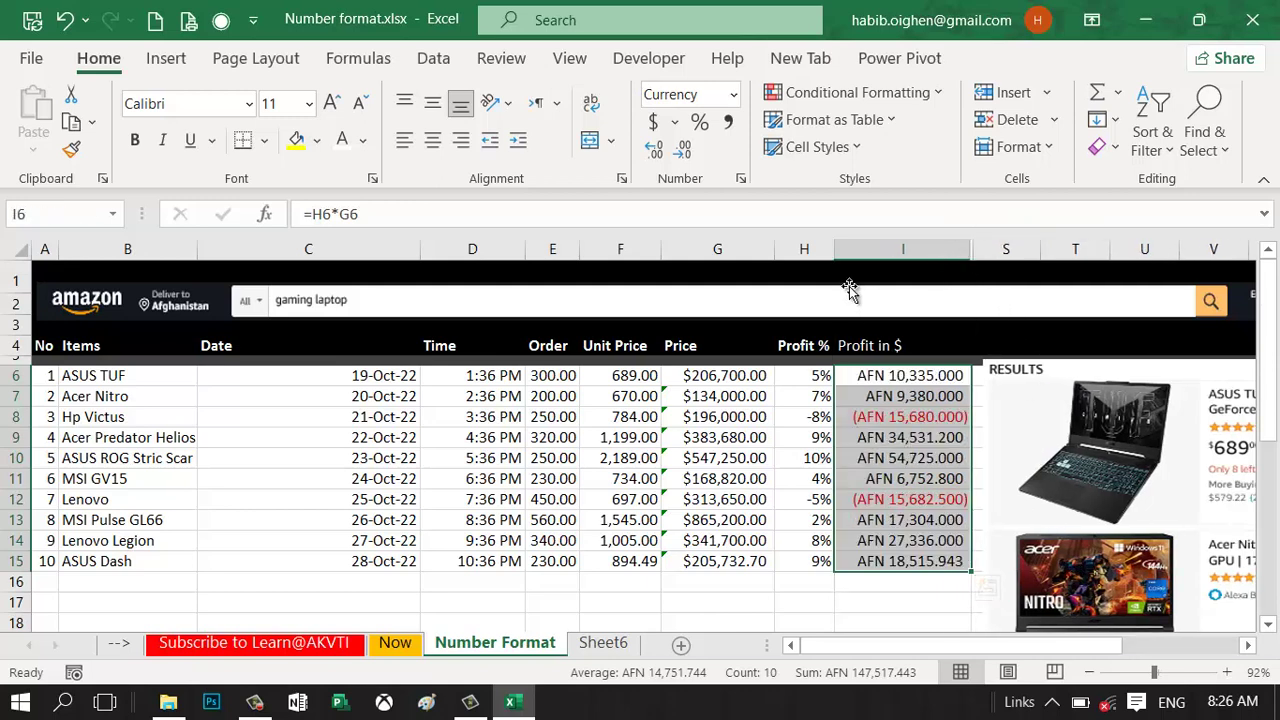
Step: Switch I6:I15 to Accounting format with the AFN symbol aligned, like (15,680.000)
key(ctrl+1)
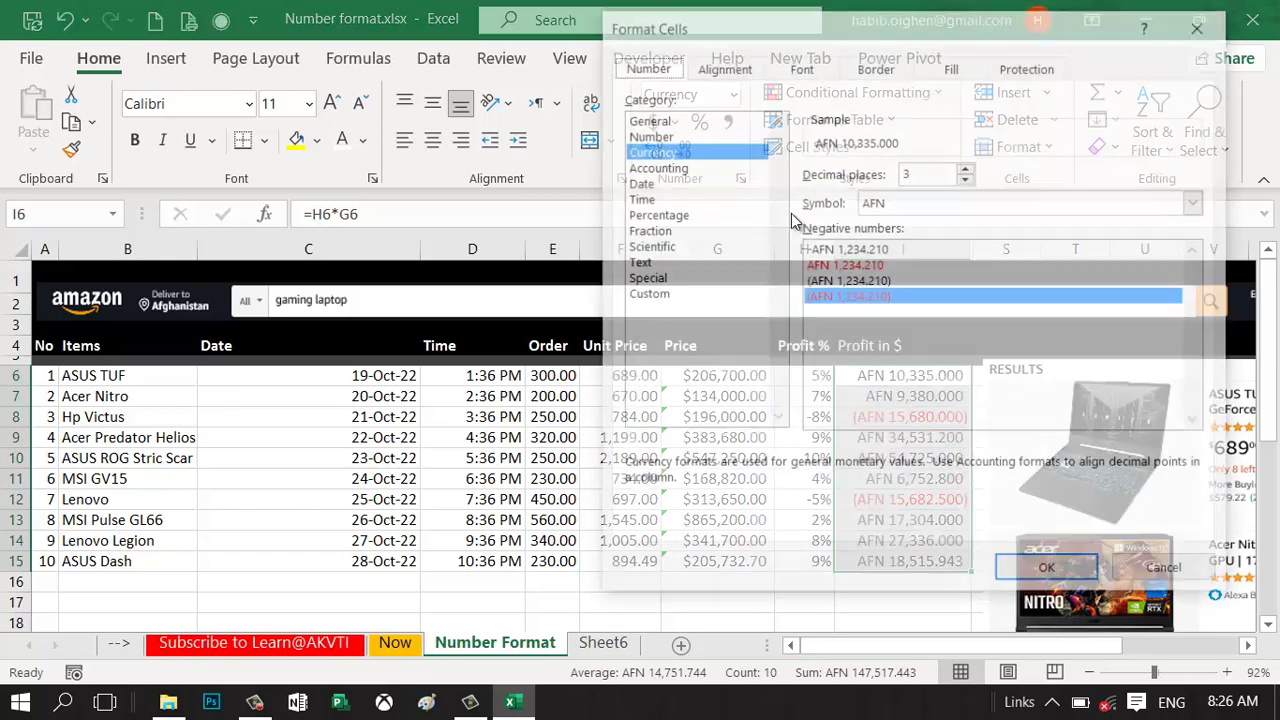
click(705, 167)
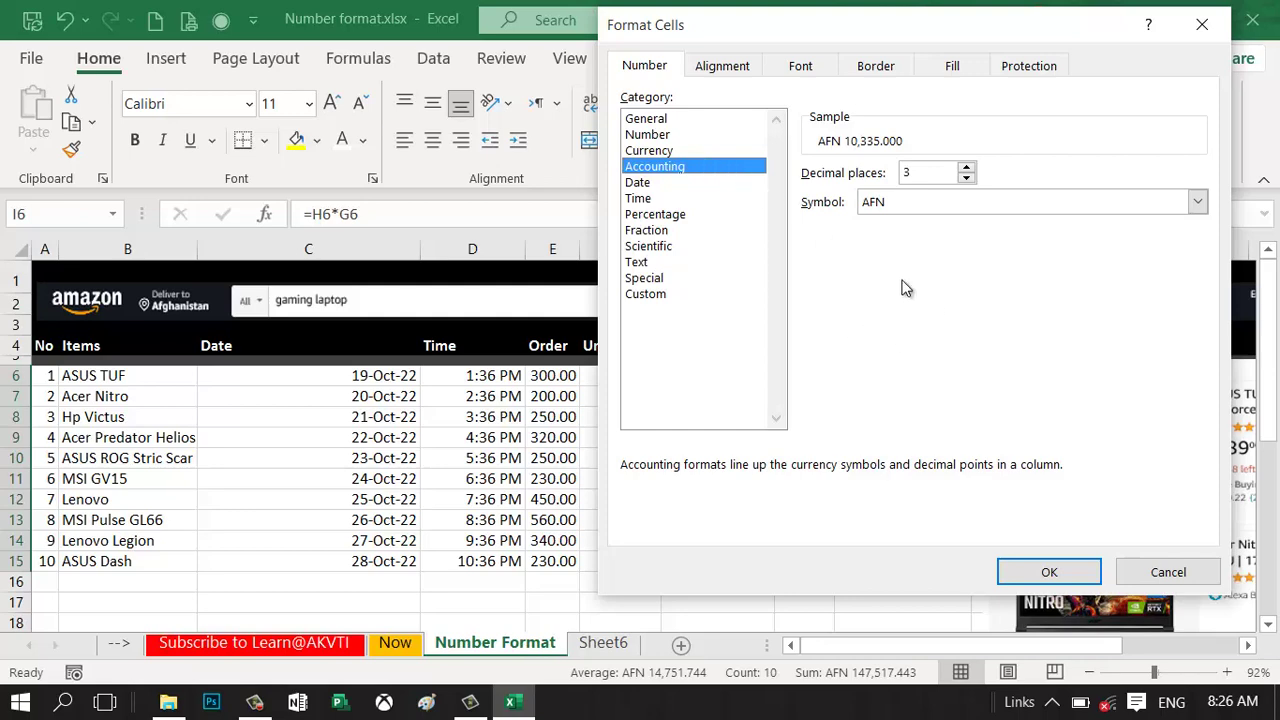
click(1049, 574)
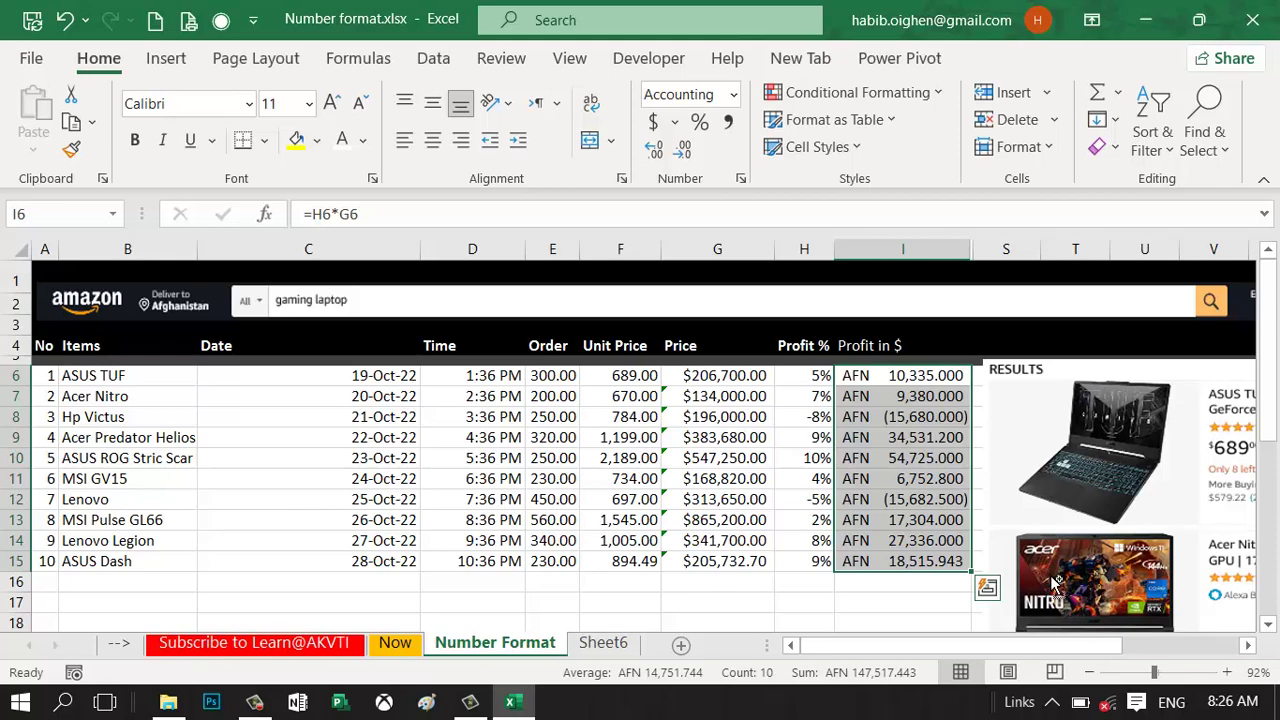
key(ctrl+1)
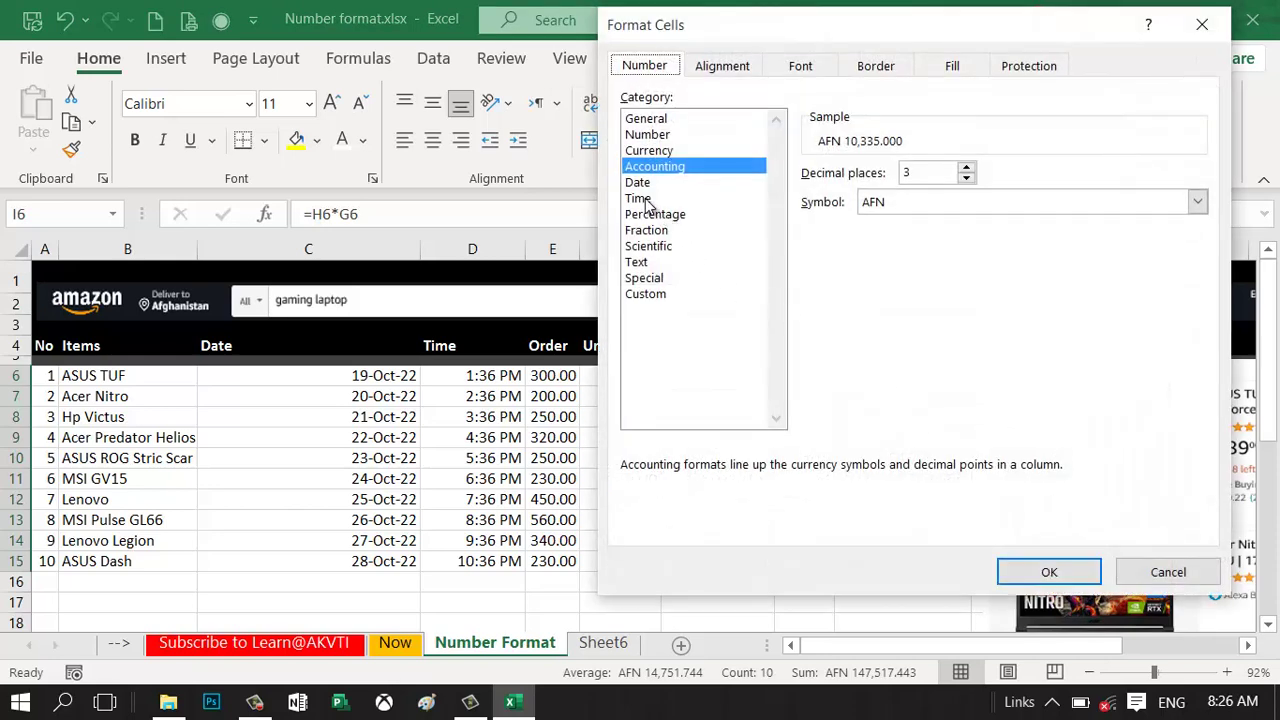
click(1178, 582)
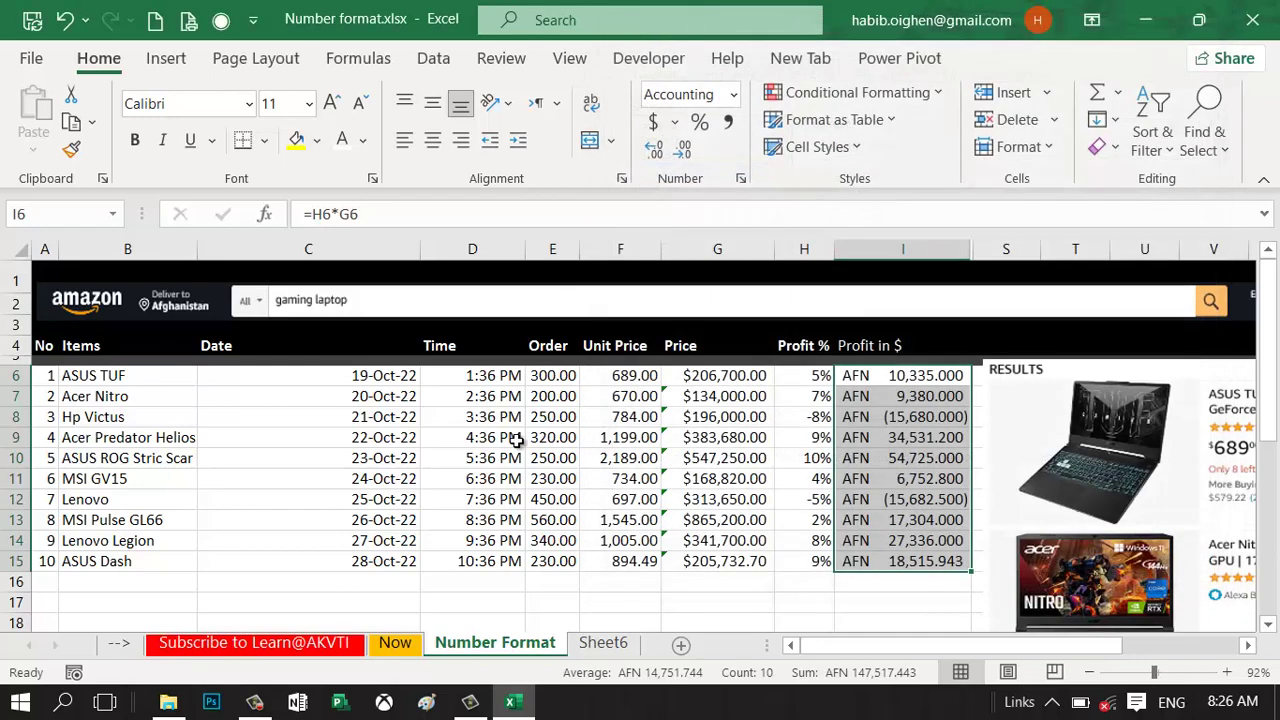
Step: Select Date cells C6:C15 and try several Date formats, landing on the Oct-22 style
mouse_move(357, 375)
mouse_down()
mouse_move(357, 552)
mouse_move(370, 566)
mouse_up()
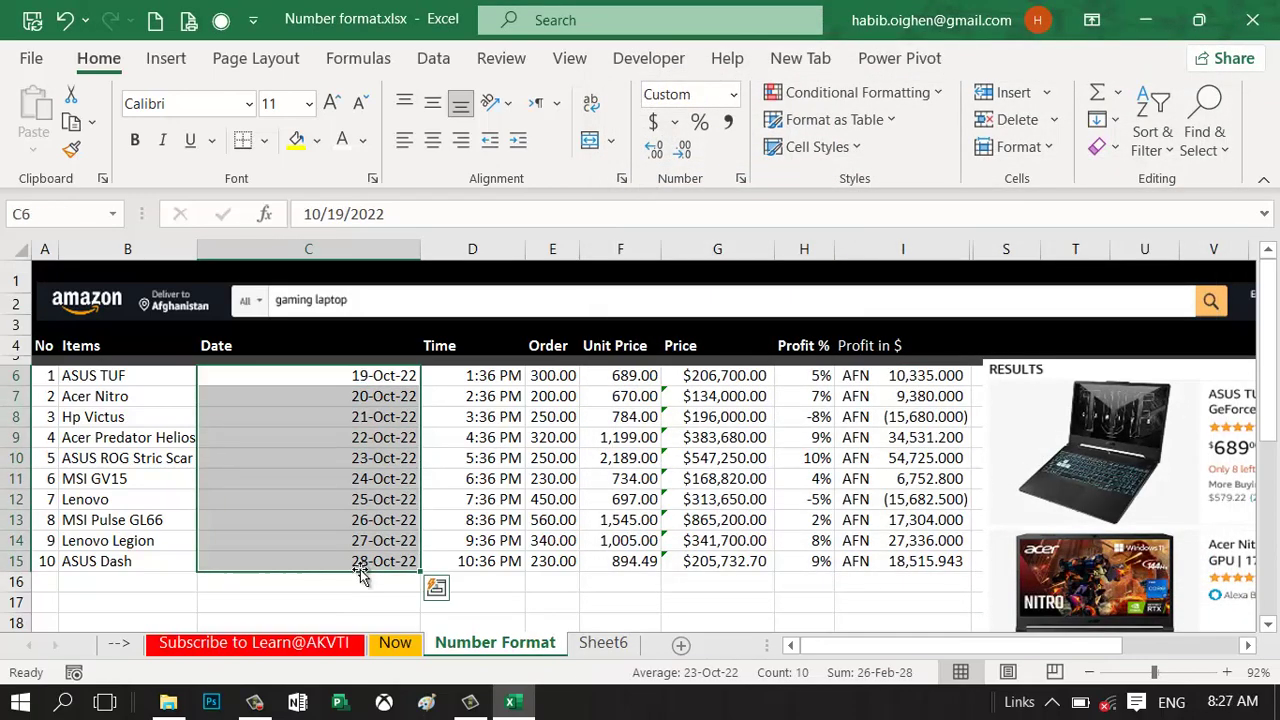
key(ctrl+1)
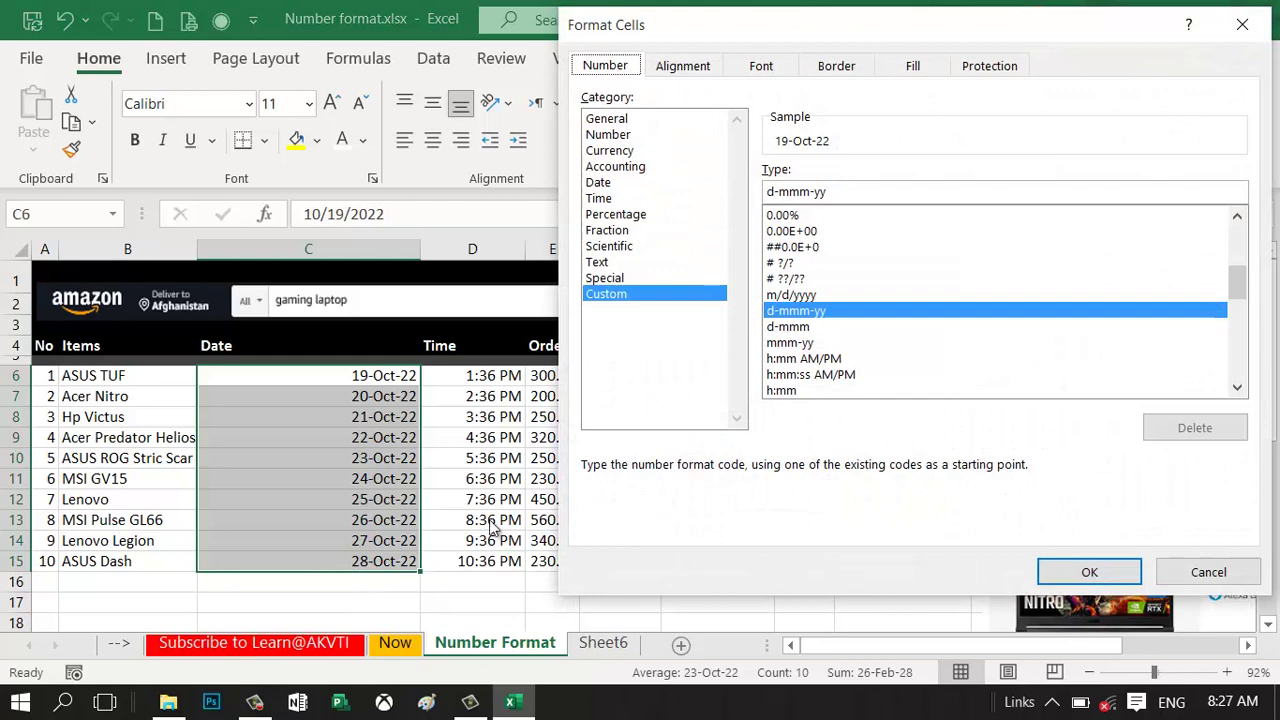
click(600, 183)
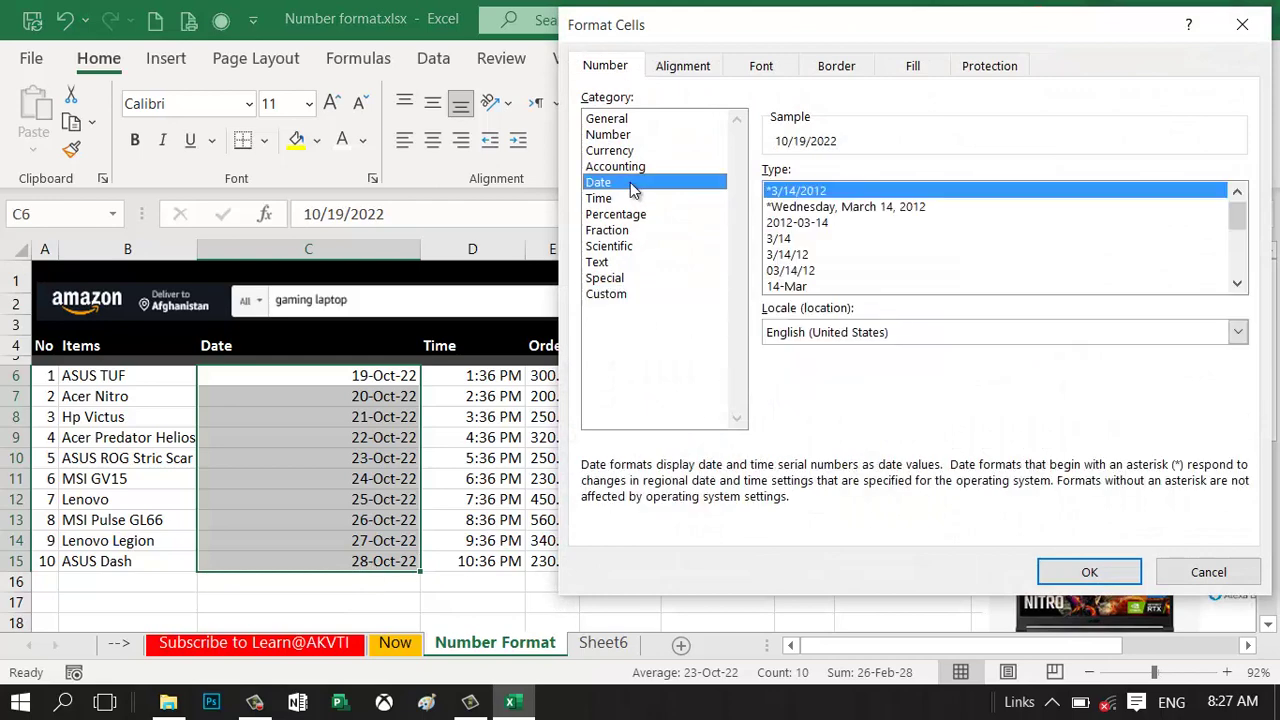
click(808, 207)
click(806, 224)
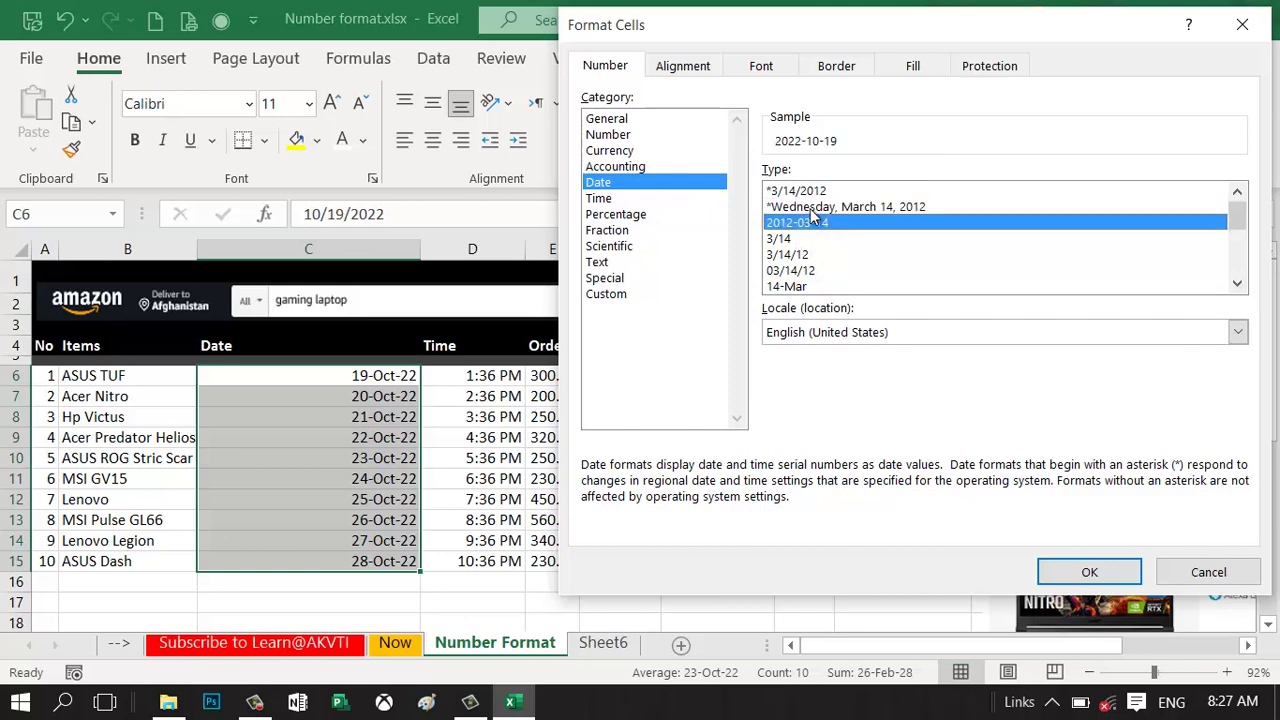
click(810, 208)
click(810, 192)
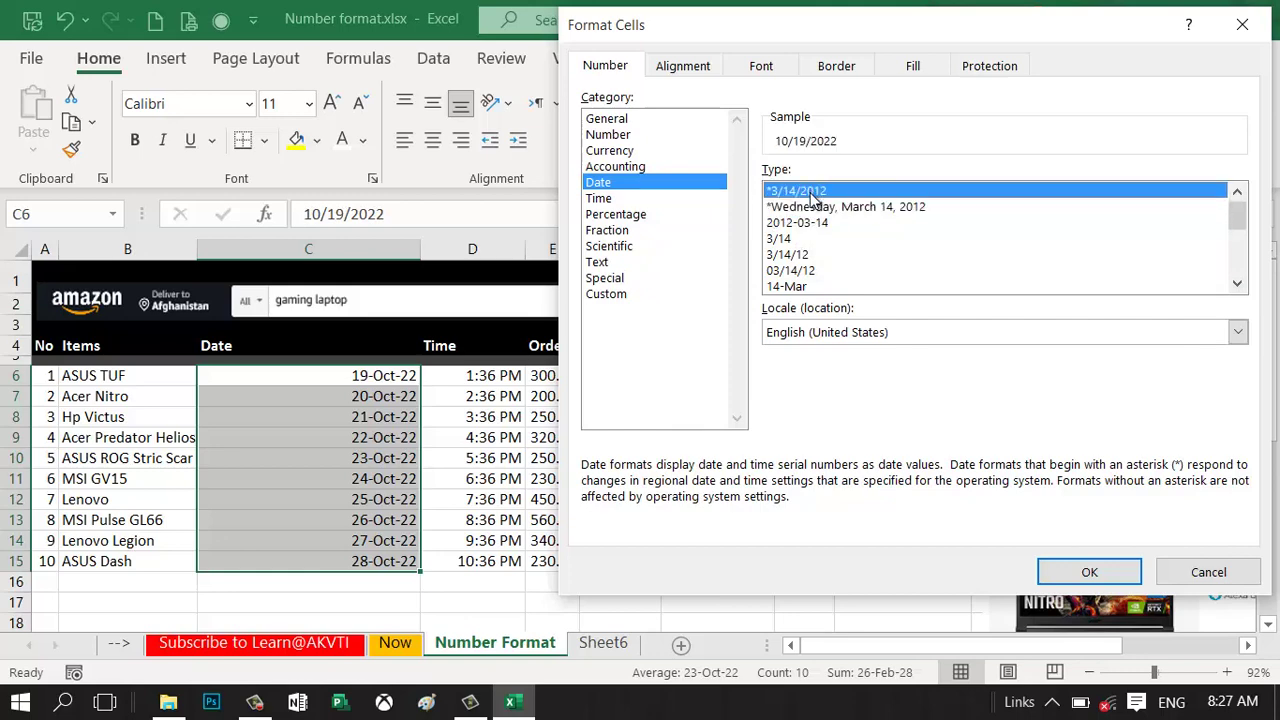
click(1237, 283)
click(810, 257)
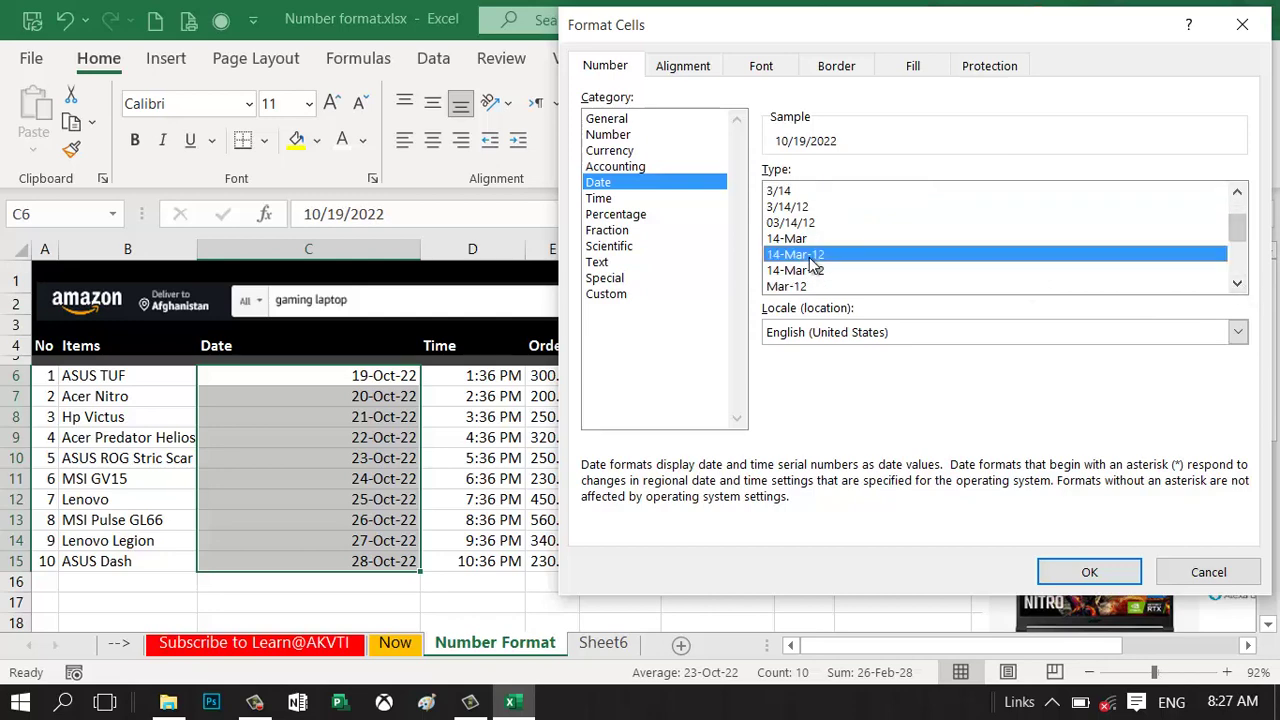
click(817, 290)
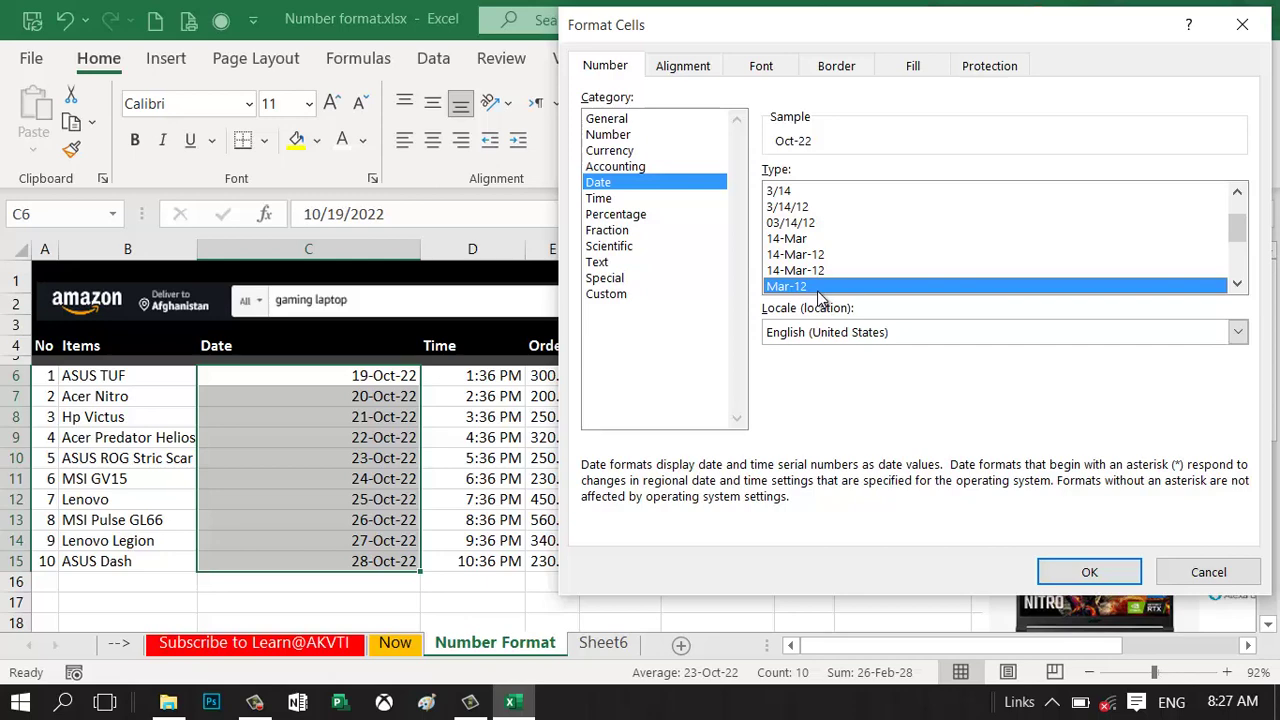
Step: Set the date locale to Persian (Iran) and apply the Persian weekday date format
click(799, 338)
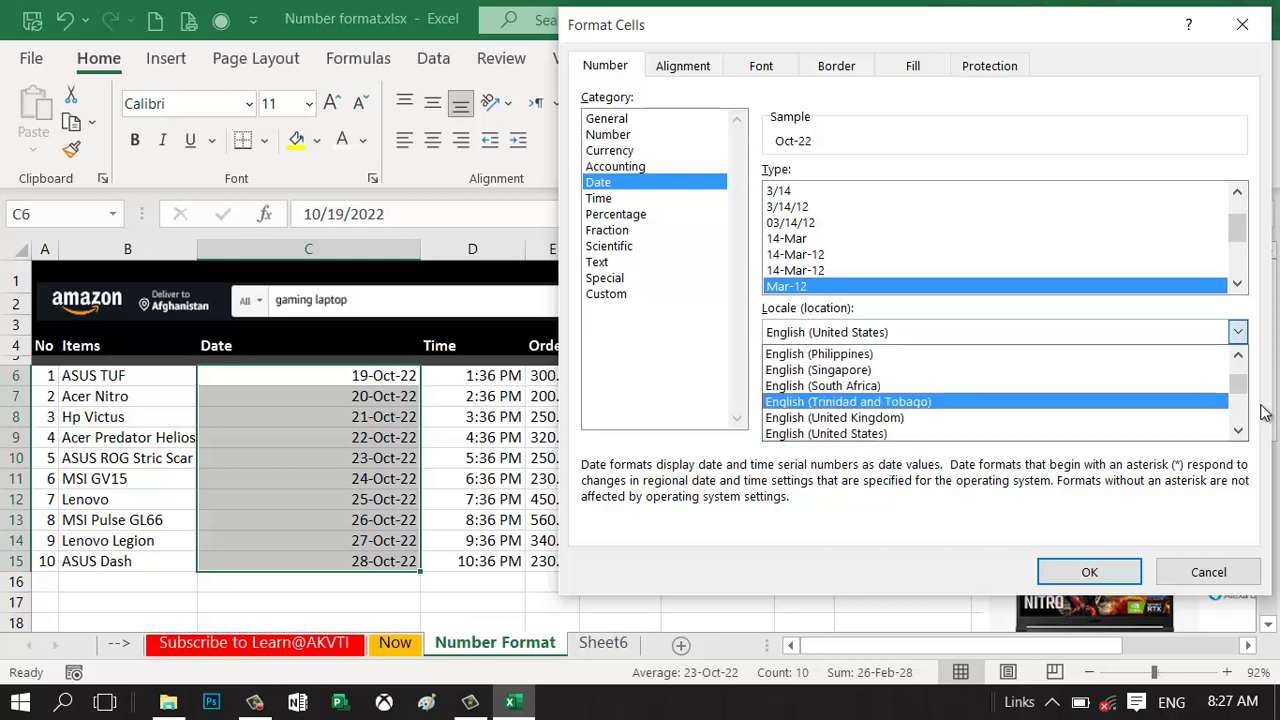
drag(1238, 384, 1240, 392)
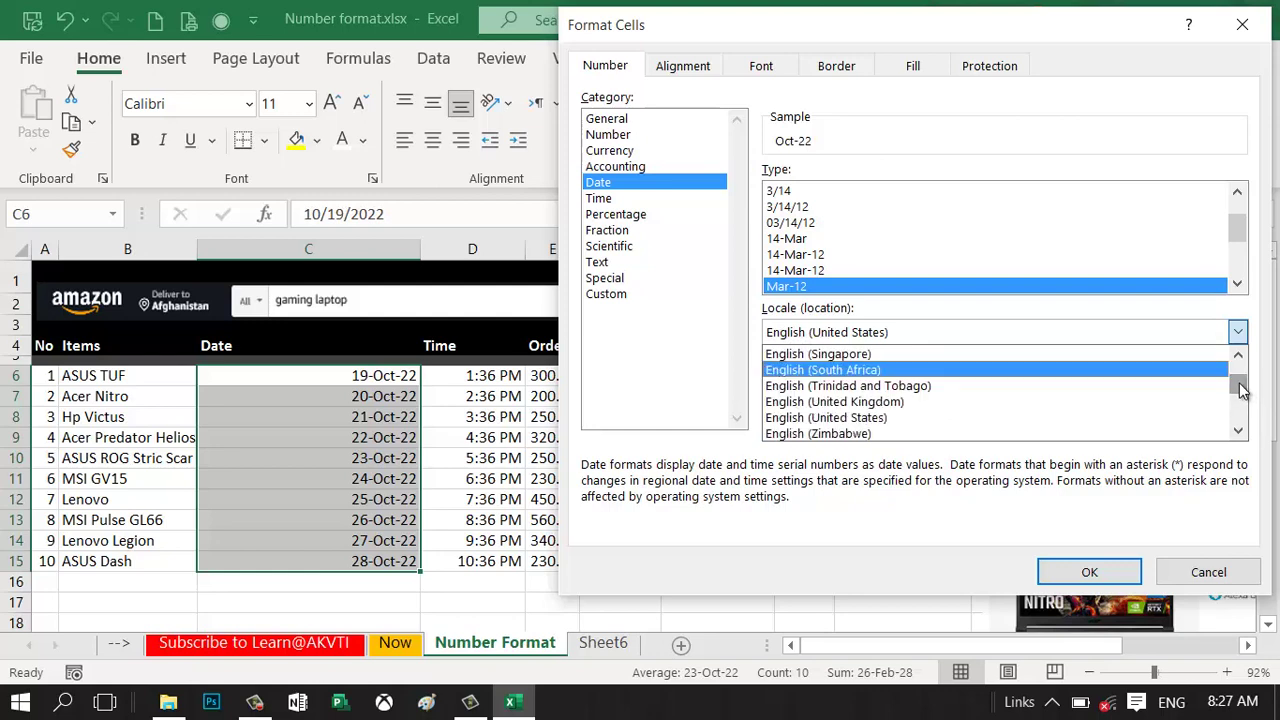
key(d)
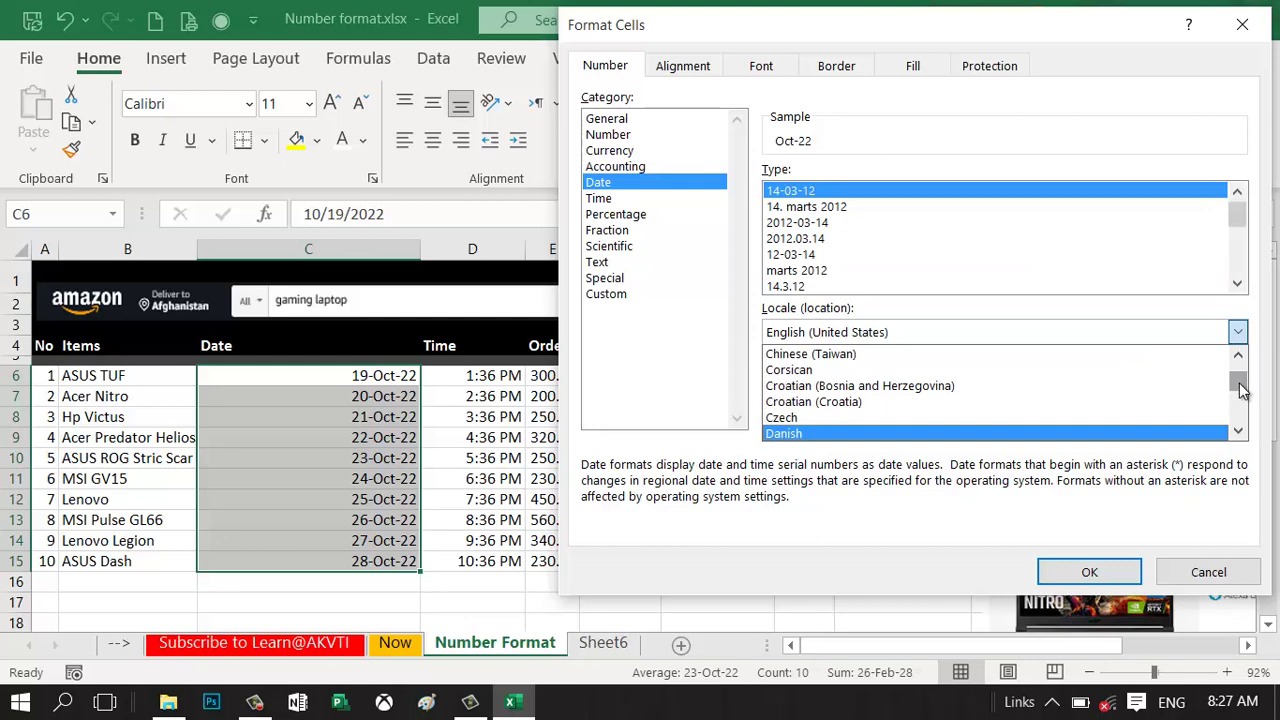
key(i)
key(r)
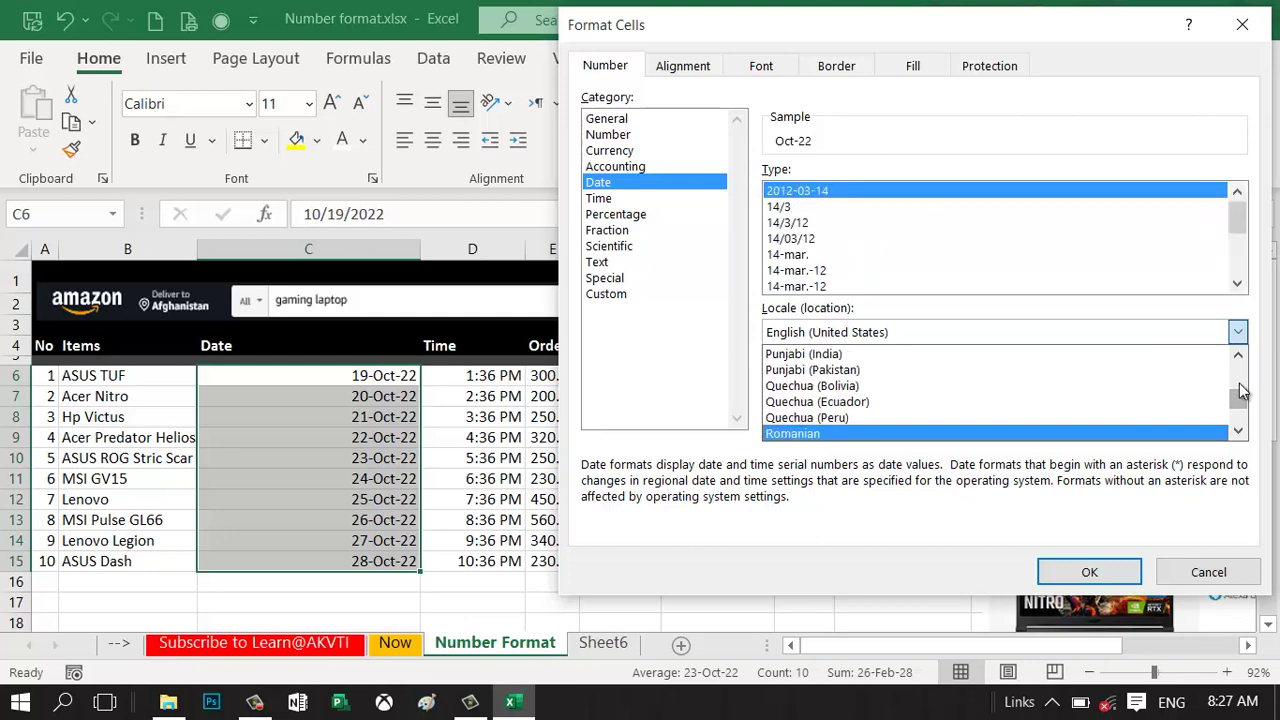
key(o)
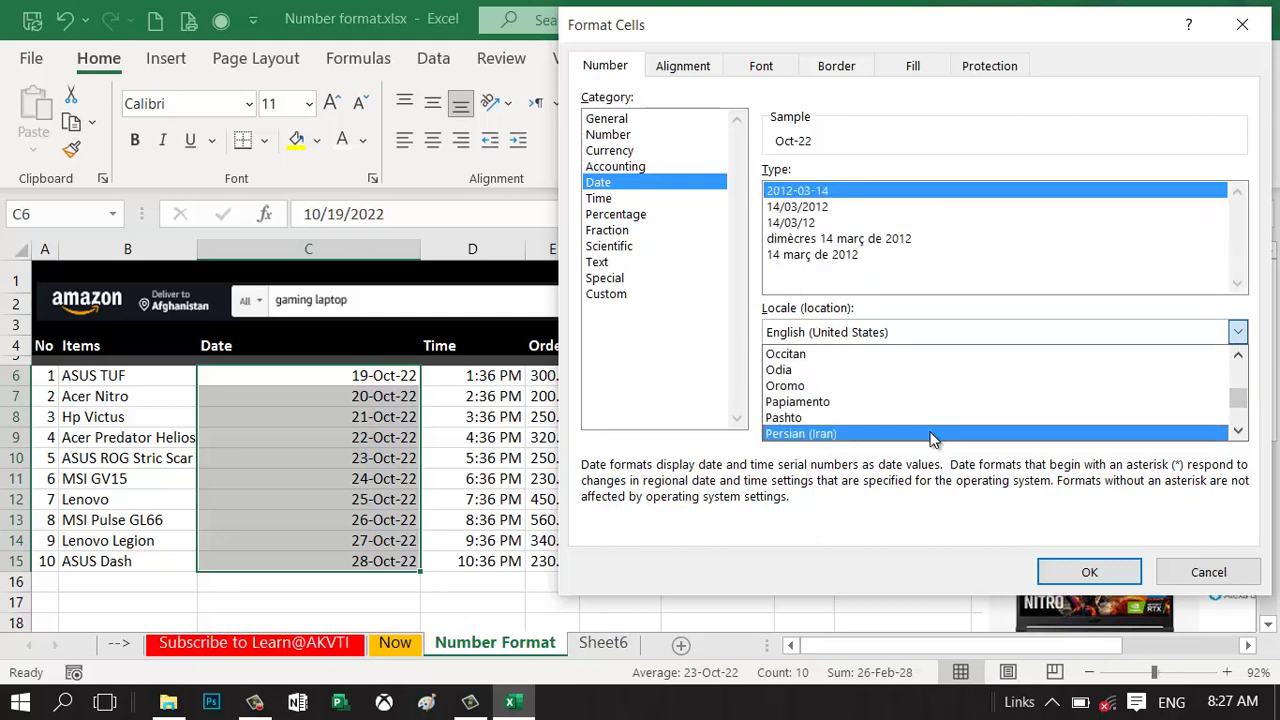
click(930, 437)
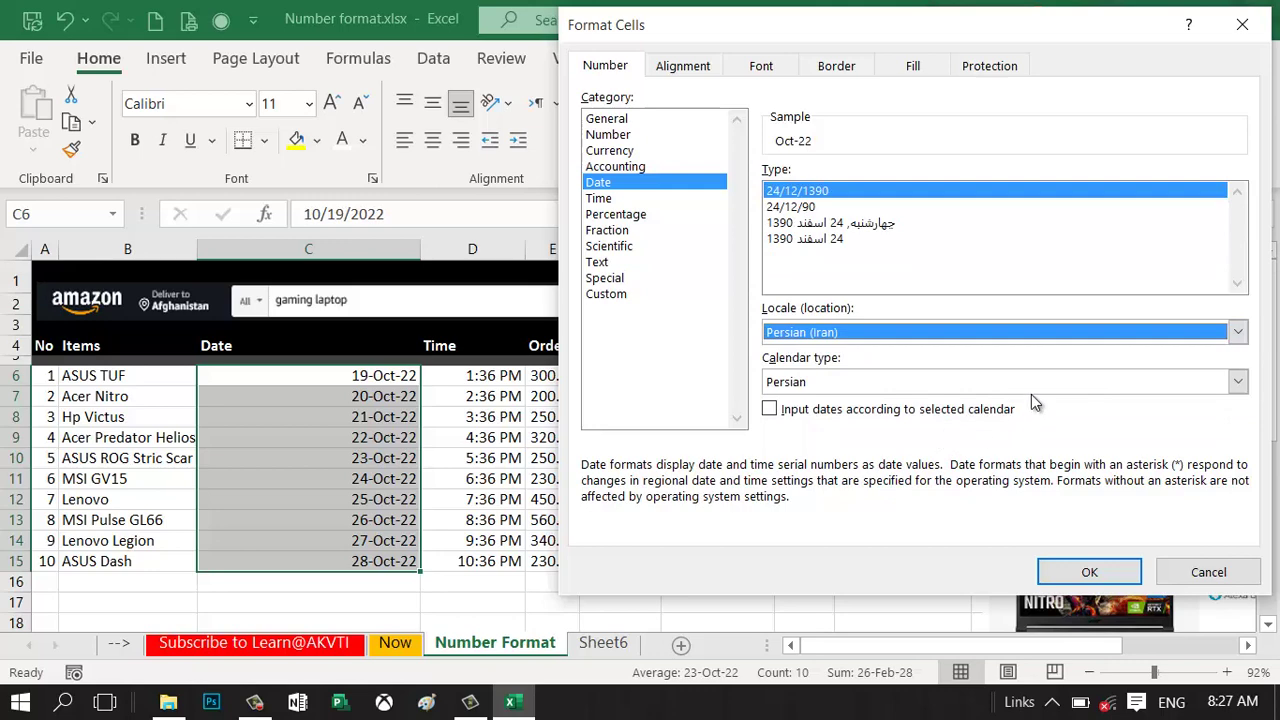
click(862, 224)
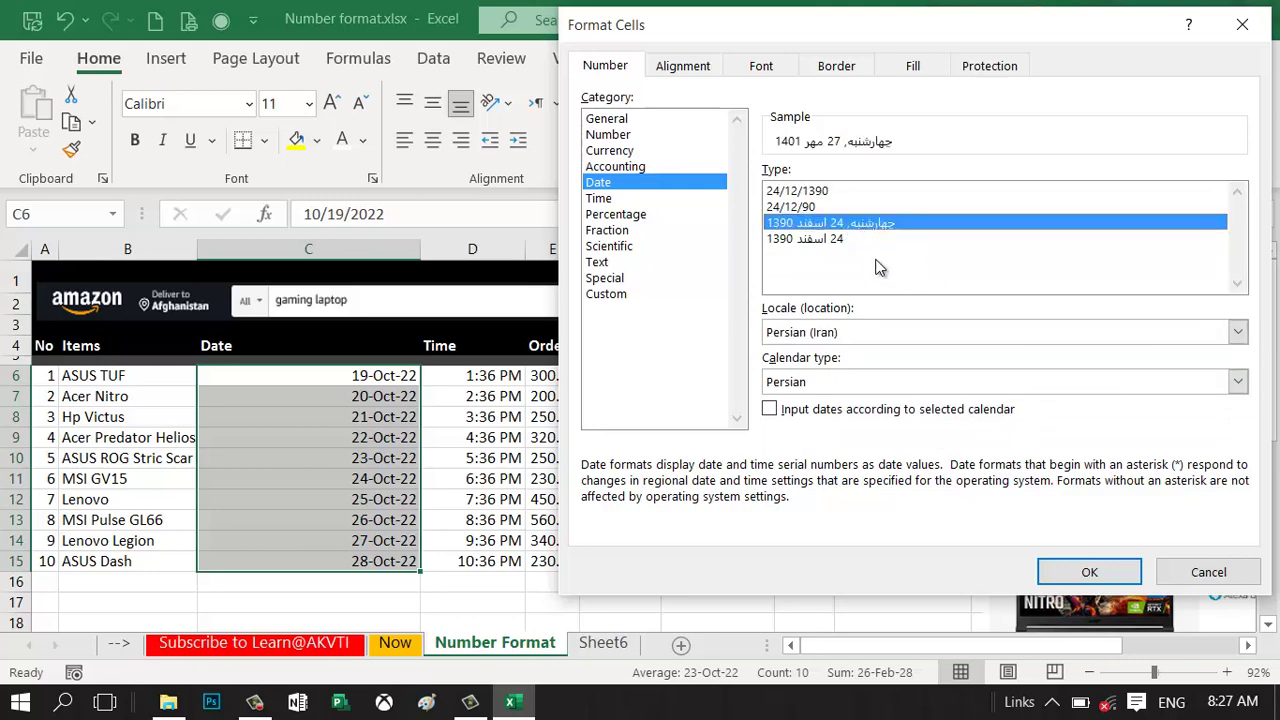
click(1083, 575)
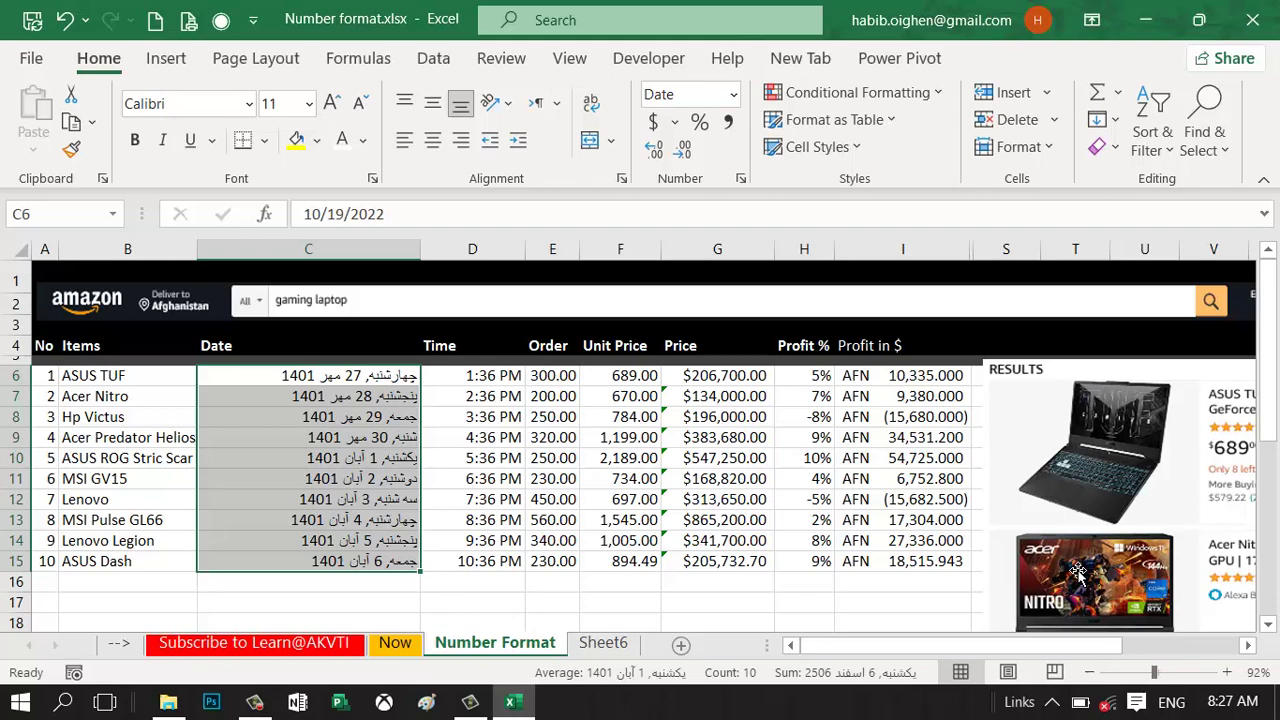
Step: Switch C6:C15 to Hijri calendar dates with month names, like ۲۴ ربیع الاول ۱۴۴۴
key(ctrl+1)
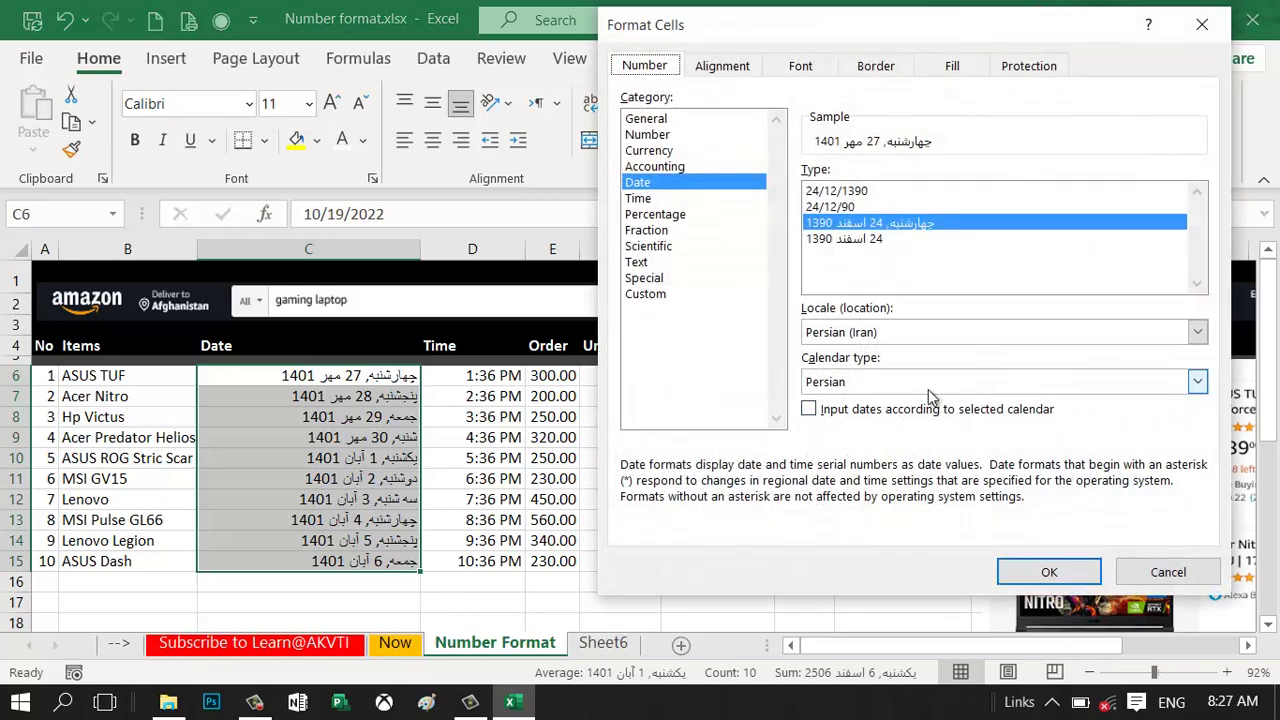
click(845, 390)
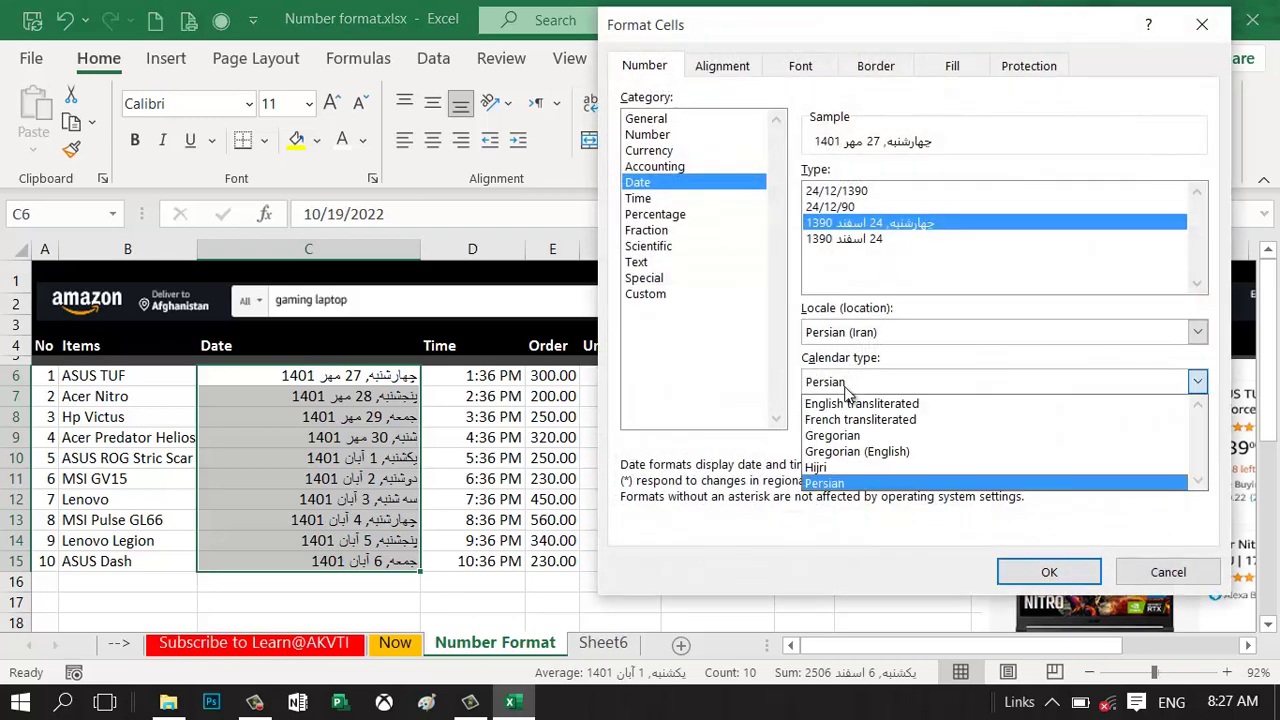
click(830, 467)
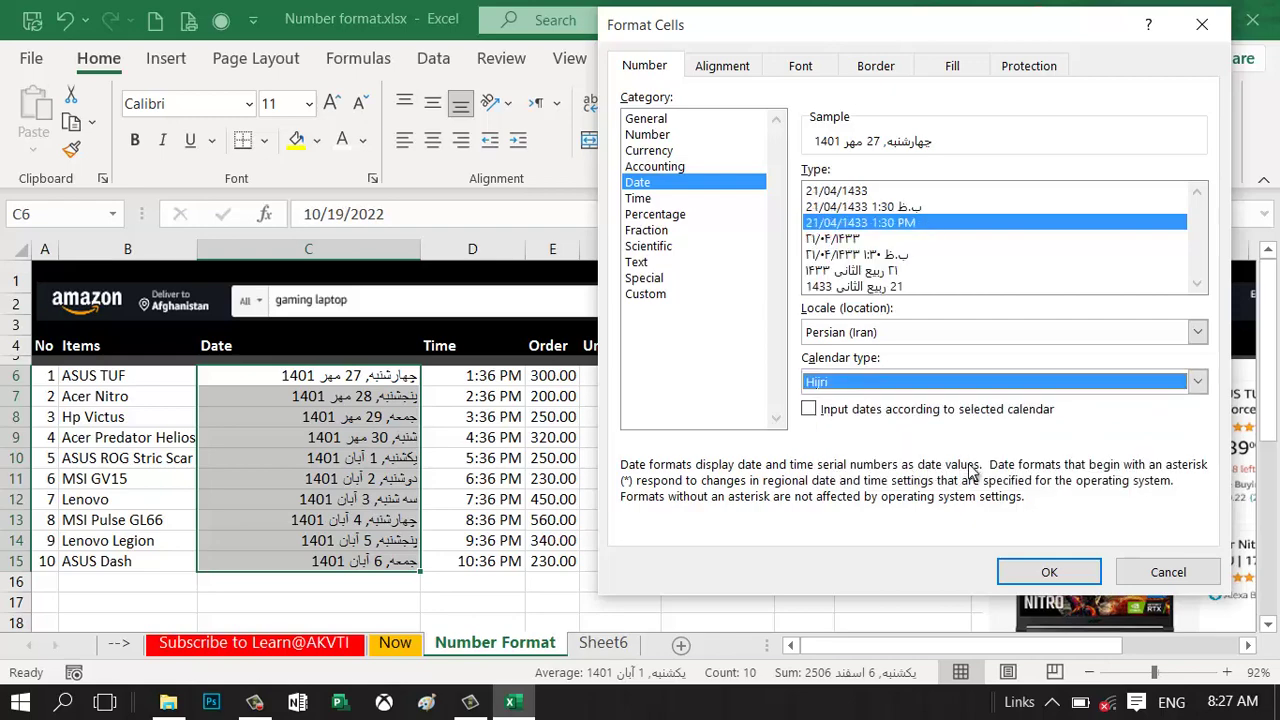
click(886, 270)
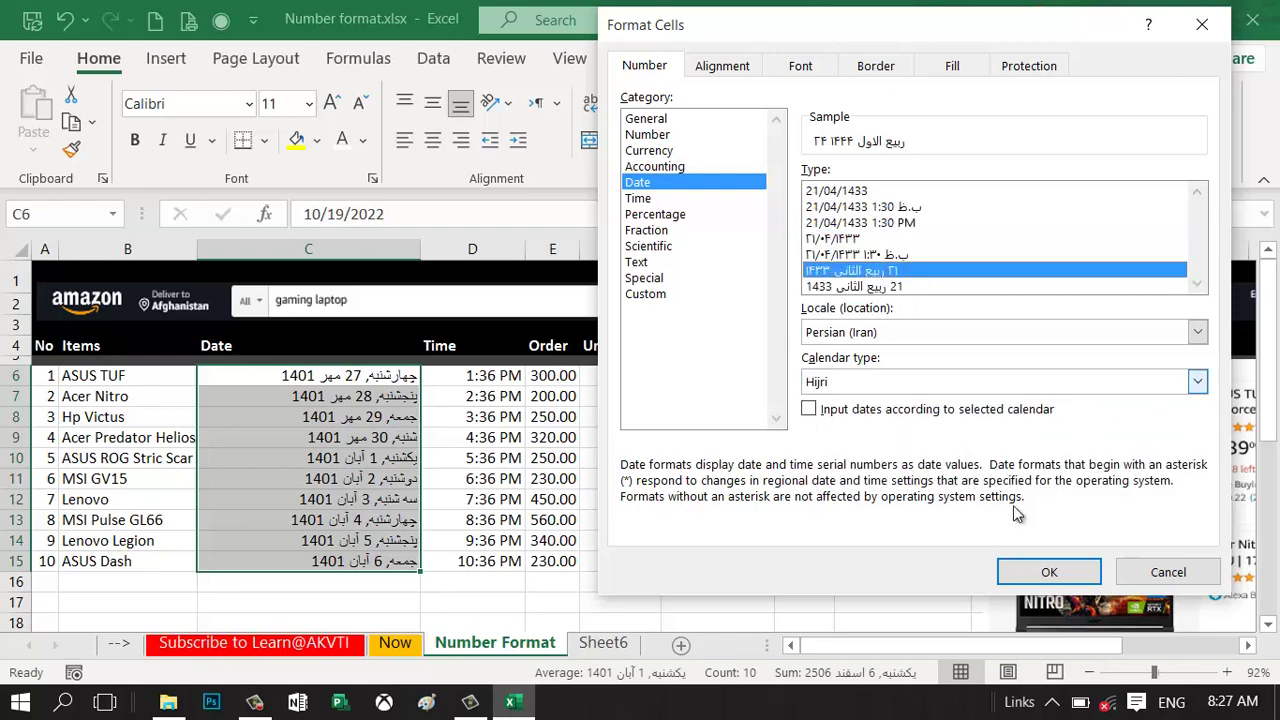
click(1058, 572)
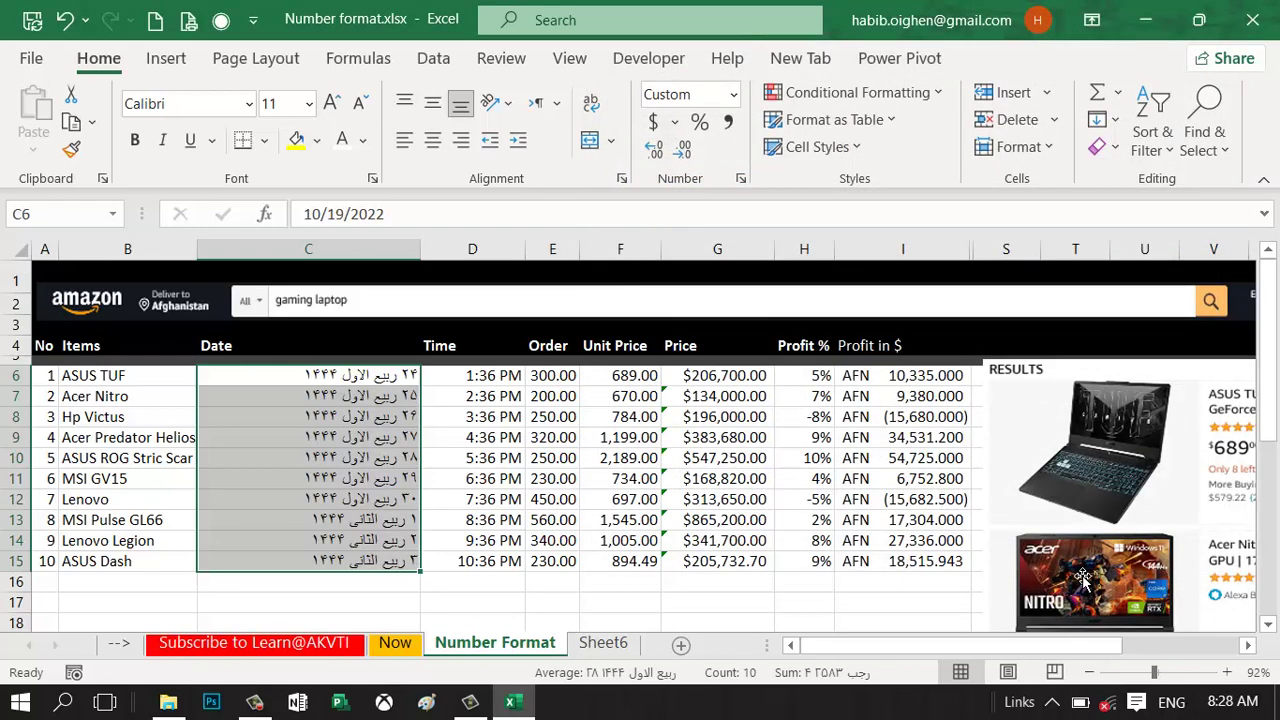
key(ctrl+1)
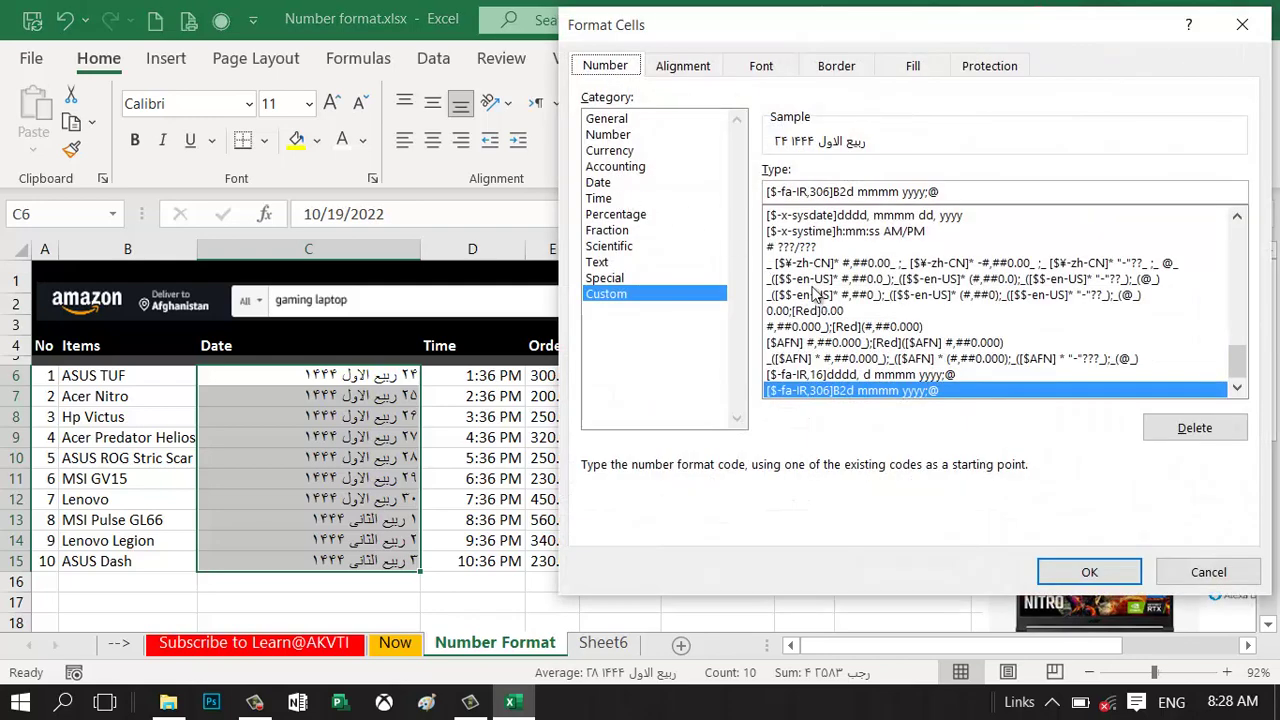
click(1207, 572)
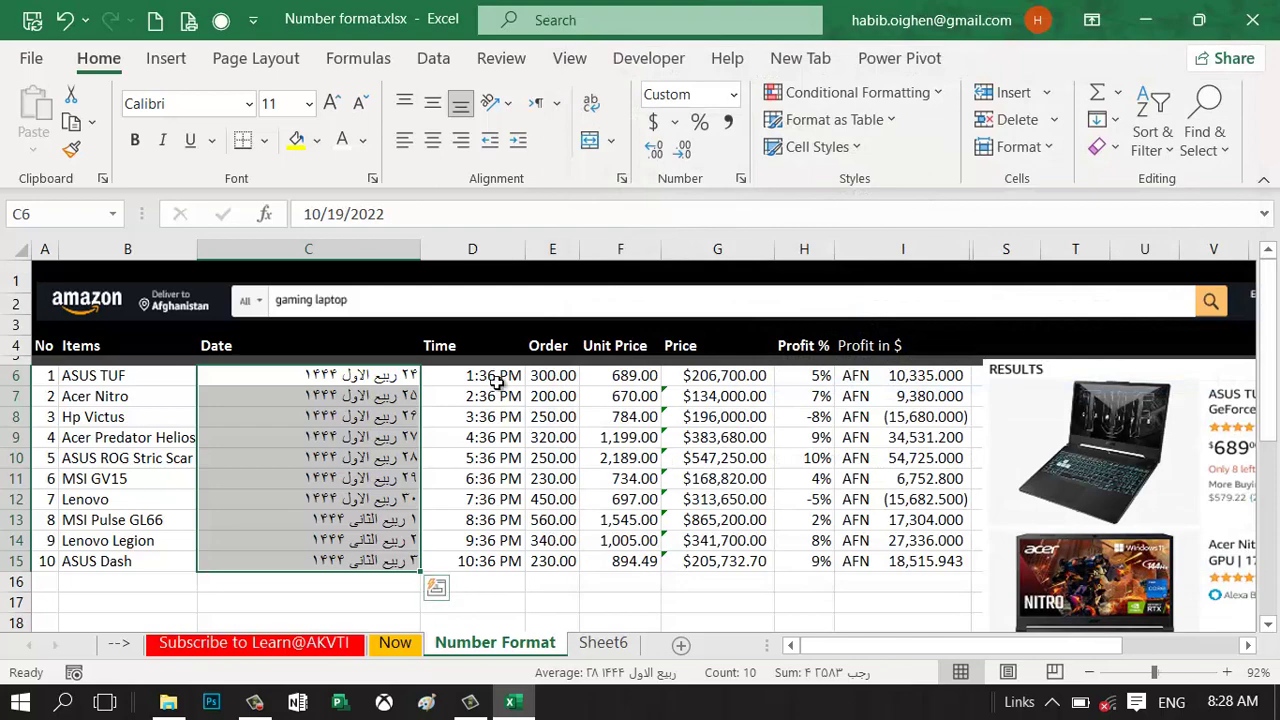
Step: Select Time cells D6:D15 and compare the available Time formats
drag(500, 376, 491, 557)
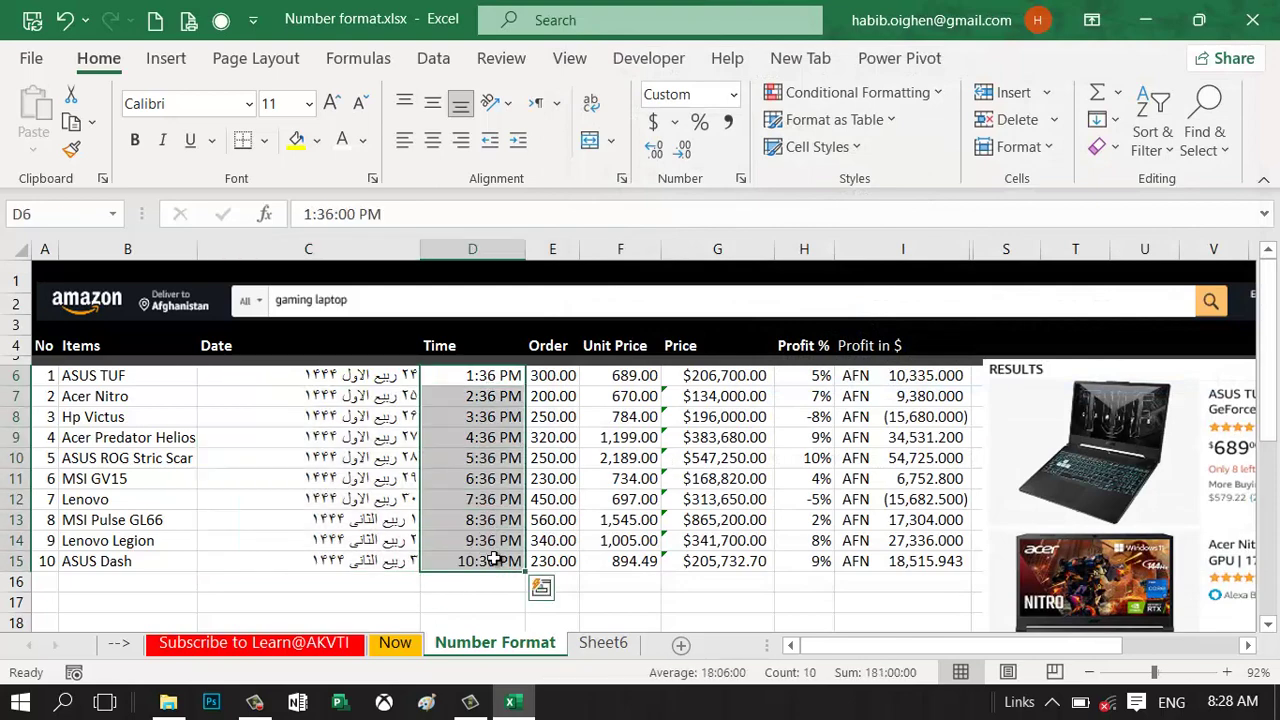
key(ctrl+1)
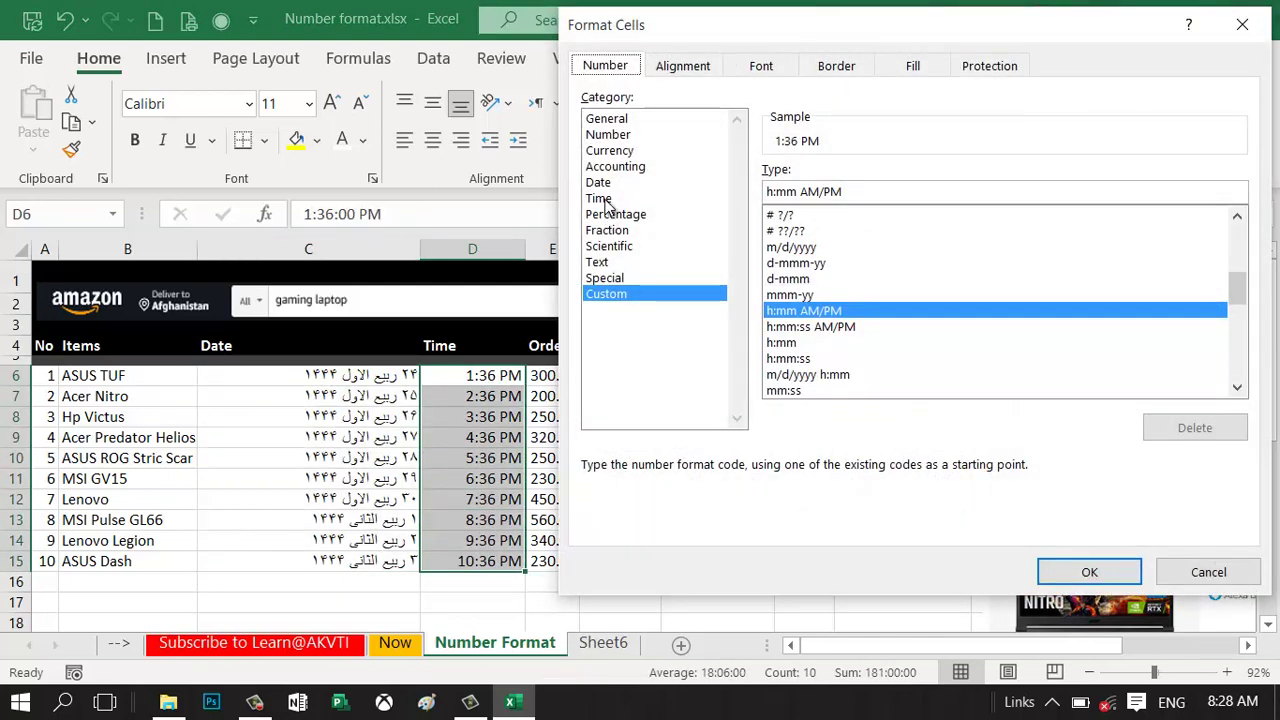
click(605, 200)
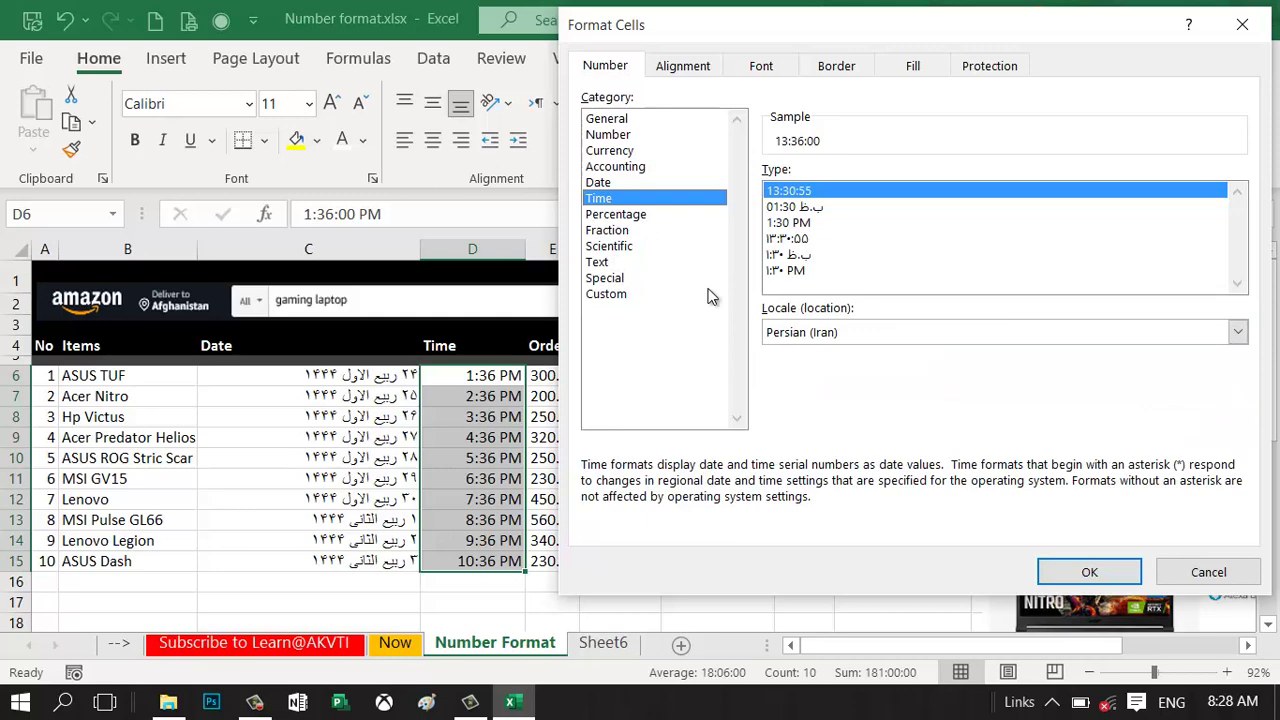
click(818, 210)
click(818, 224)
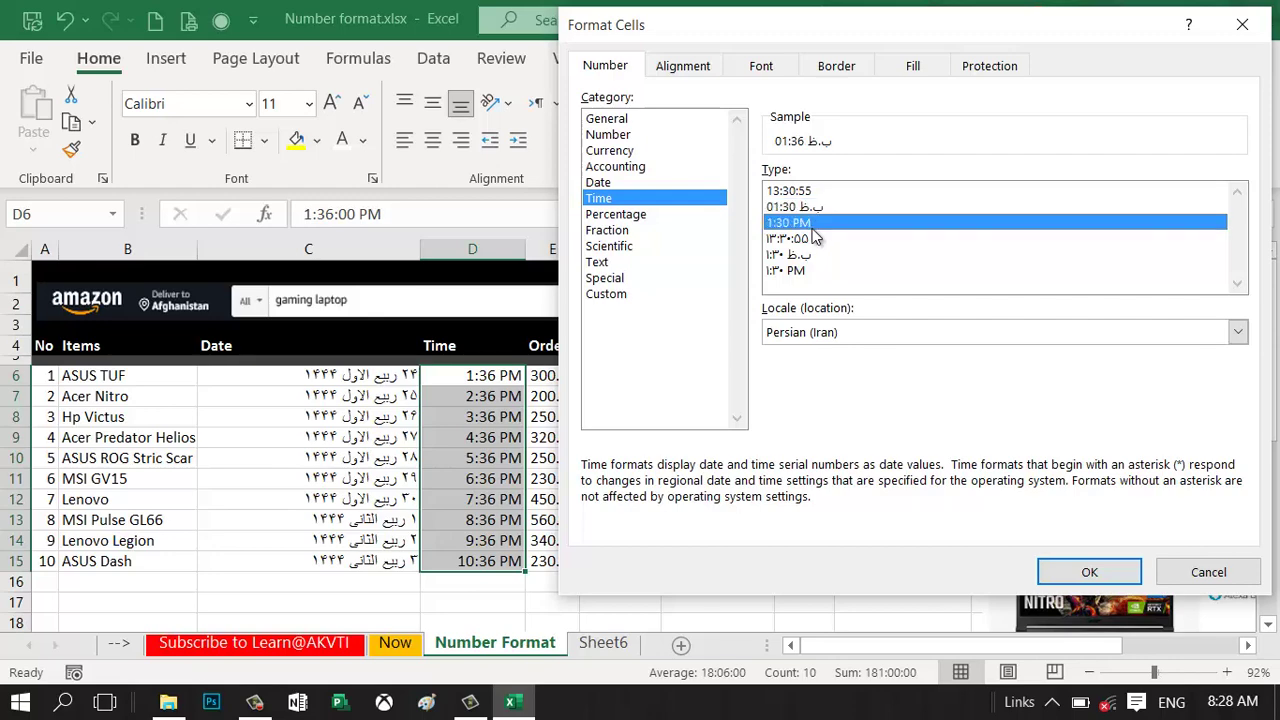
click(819, 206)
click(818, 192)
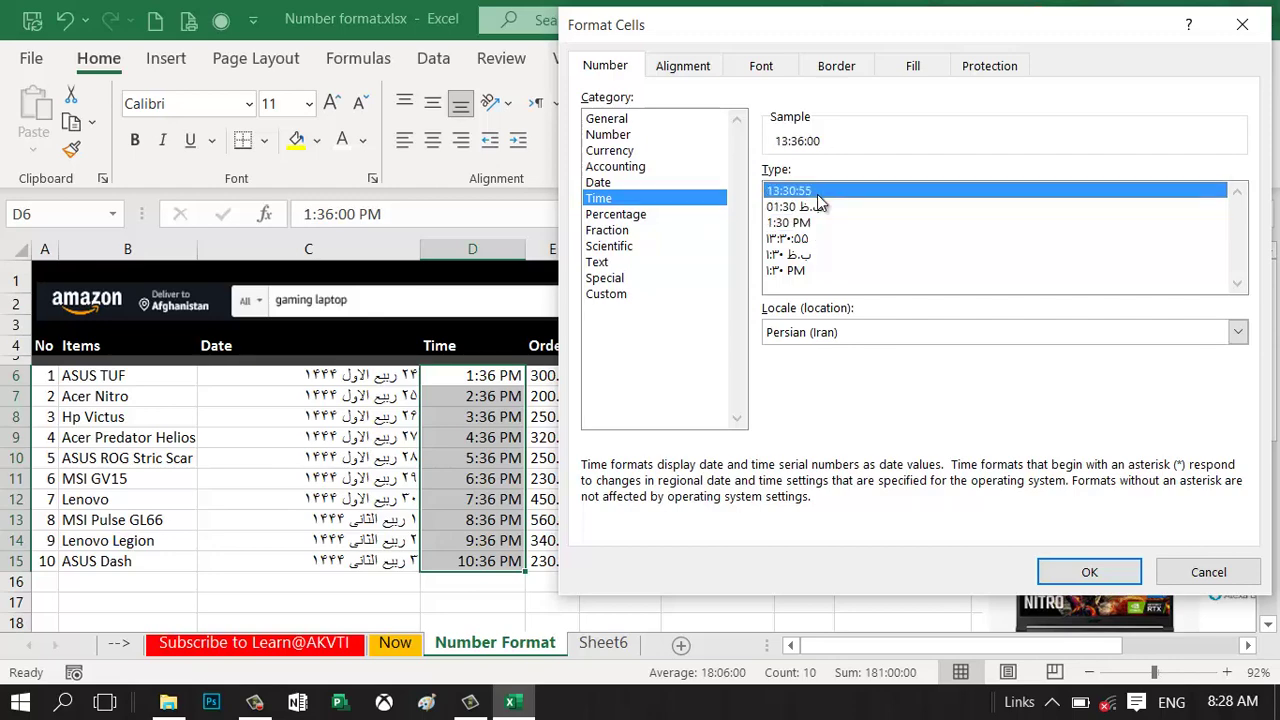
Step: With English (United States) locale, apply the 1:30:55 PM format, showing times like 1:36:00 PM
click(866, 333)
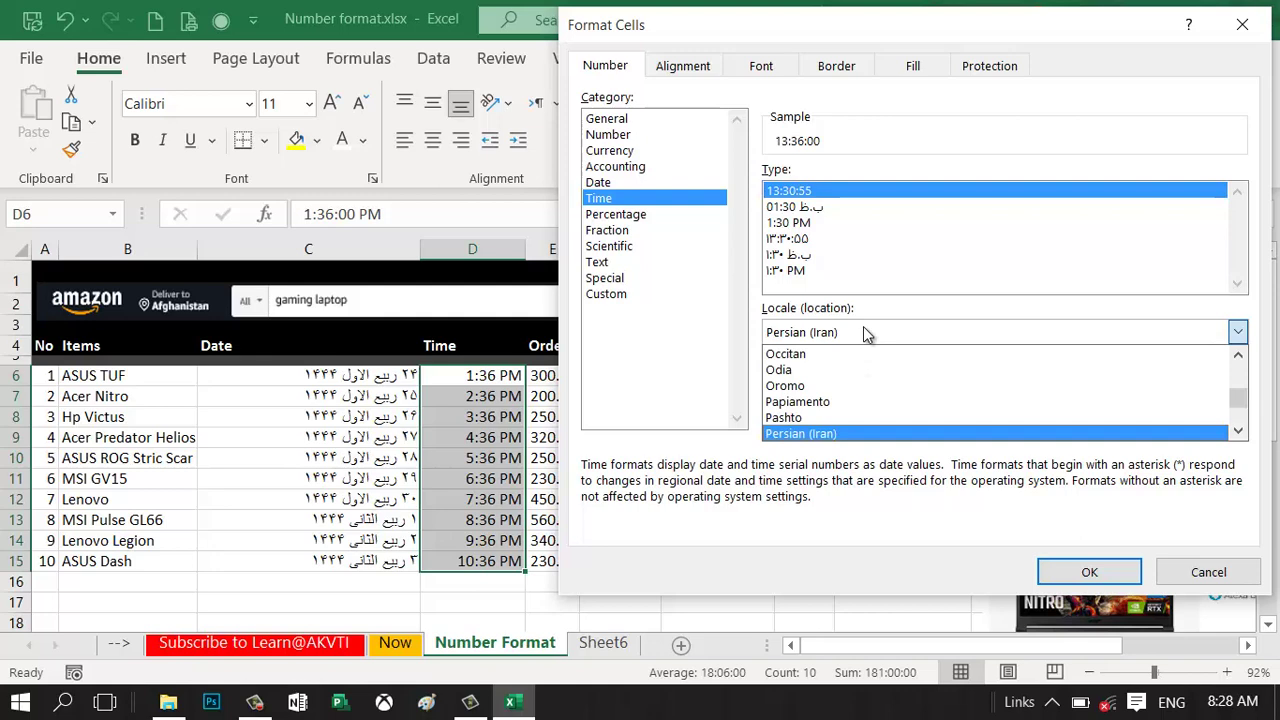
key(Home)
key(Return)
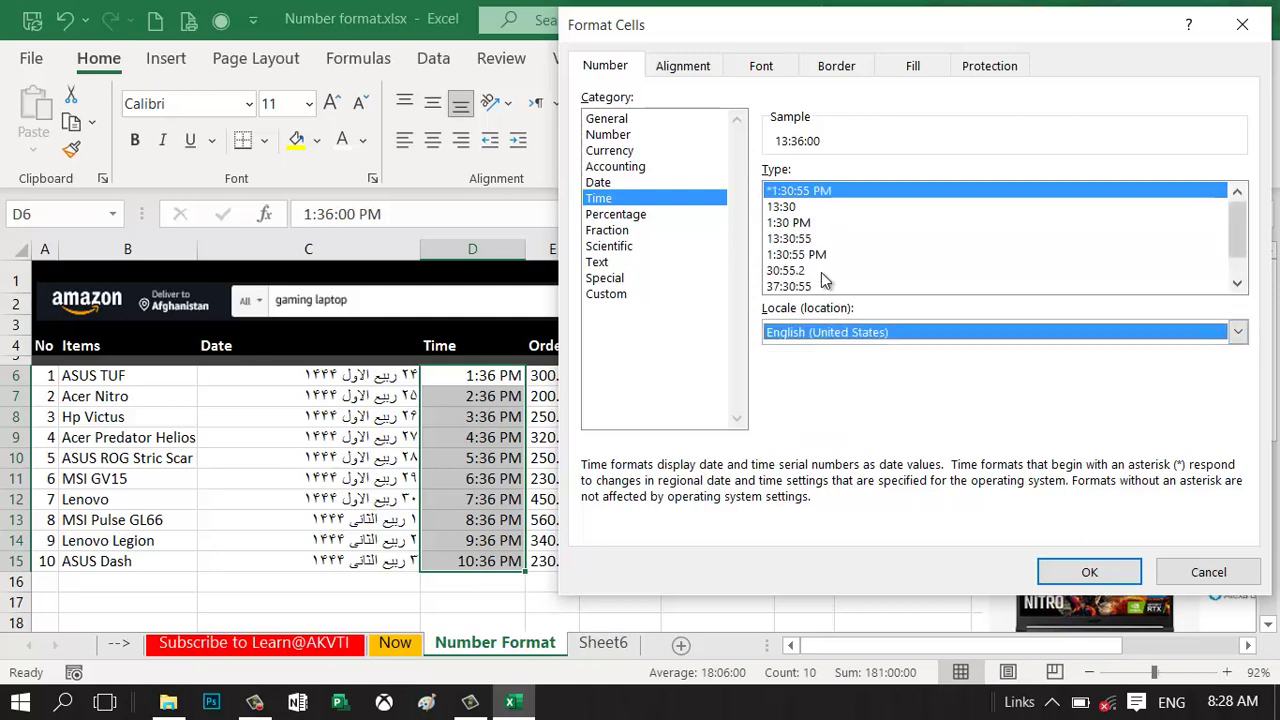
click(822, 255)
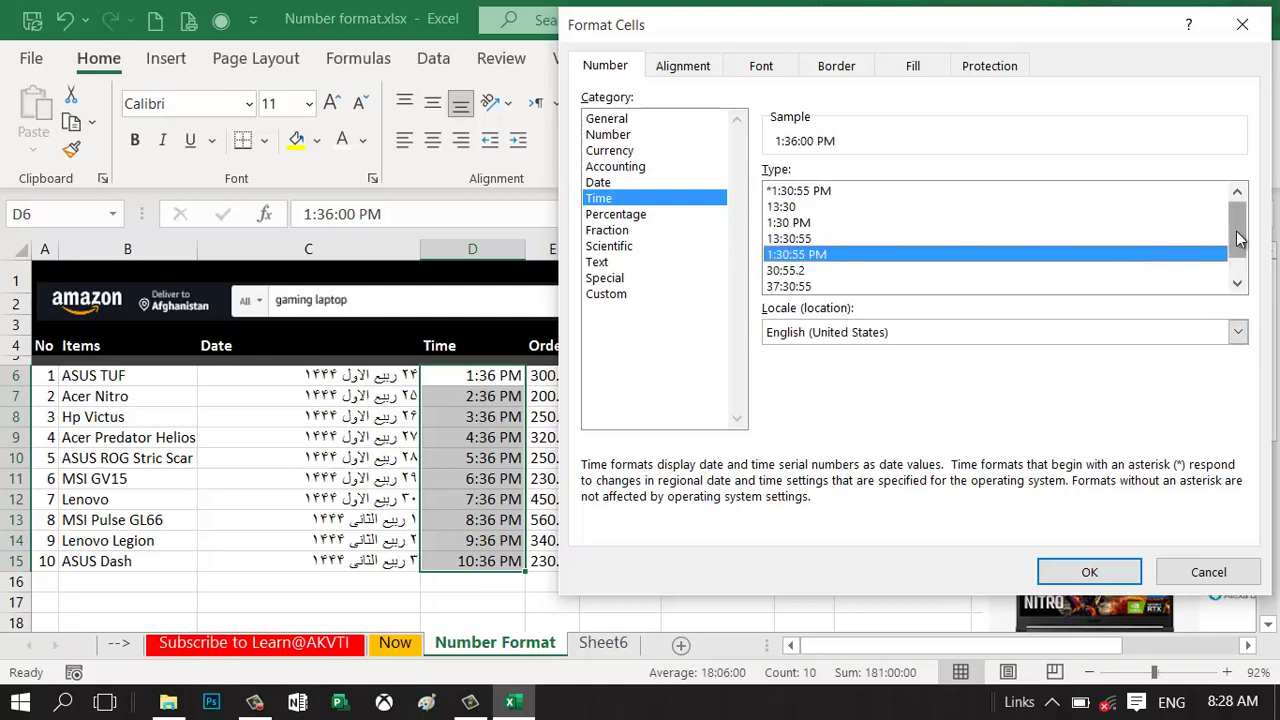
mouse_move(1238, 241)
mouse_down()
mouse_move(1238, 257)
mouse_move(1236, 229)
mouse_up()
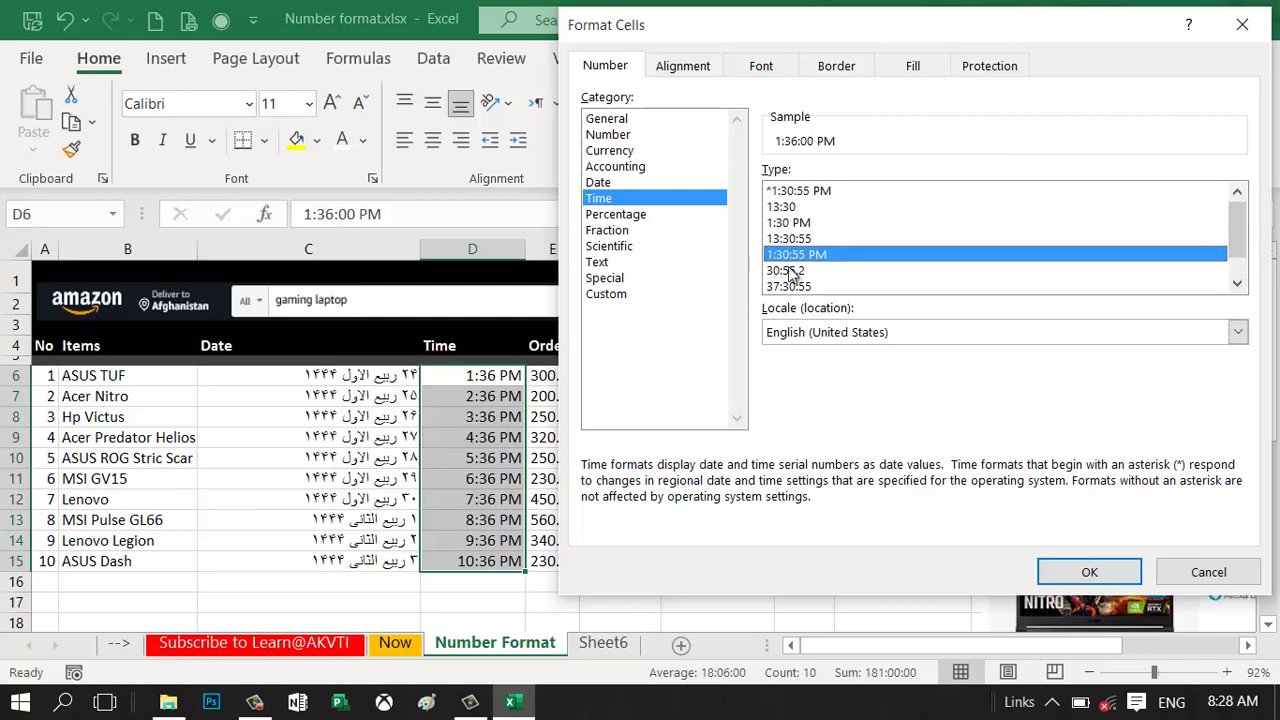
click(1085, 573)
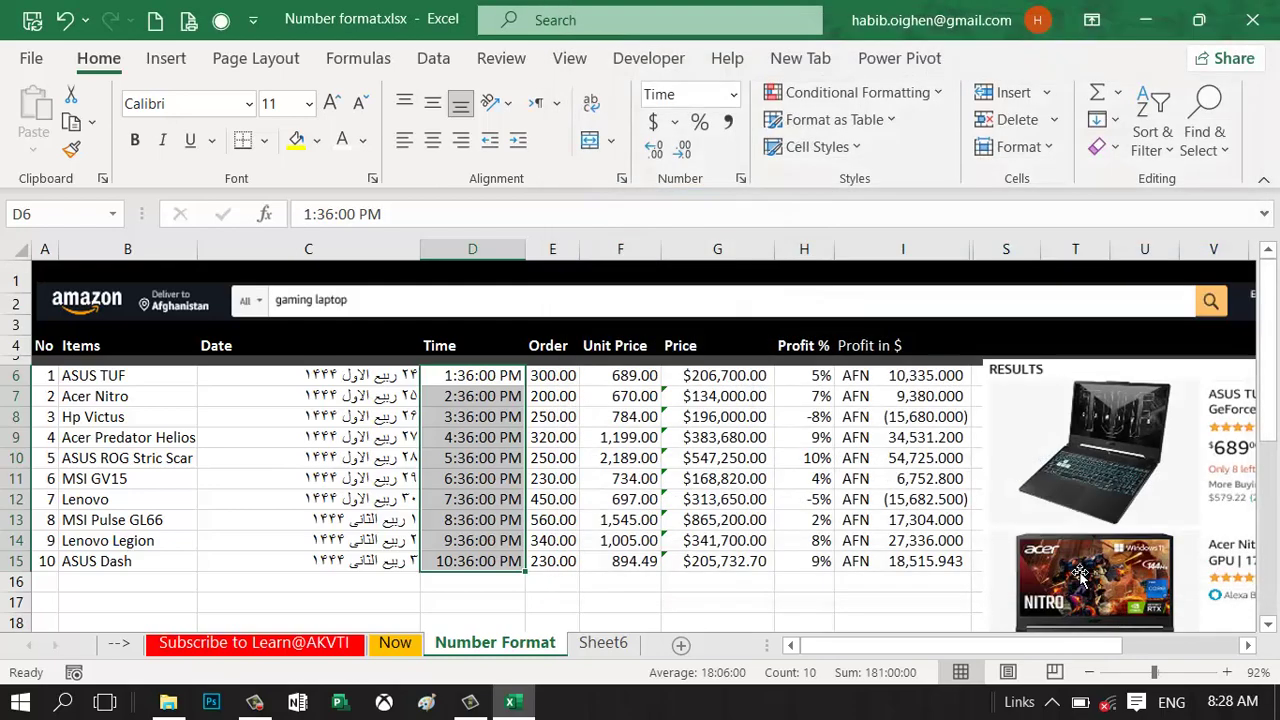
key(ctrl+1)
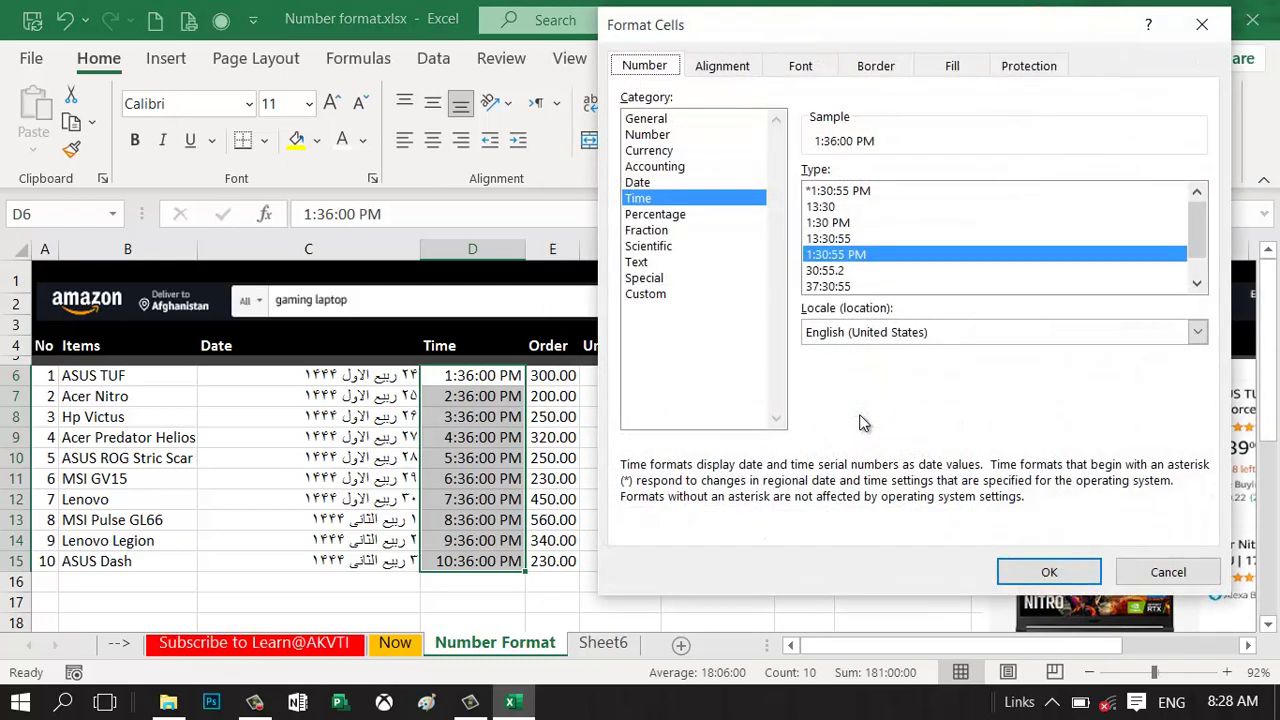
click(660, 214)
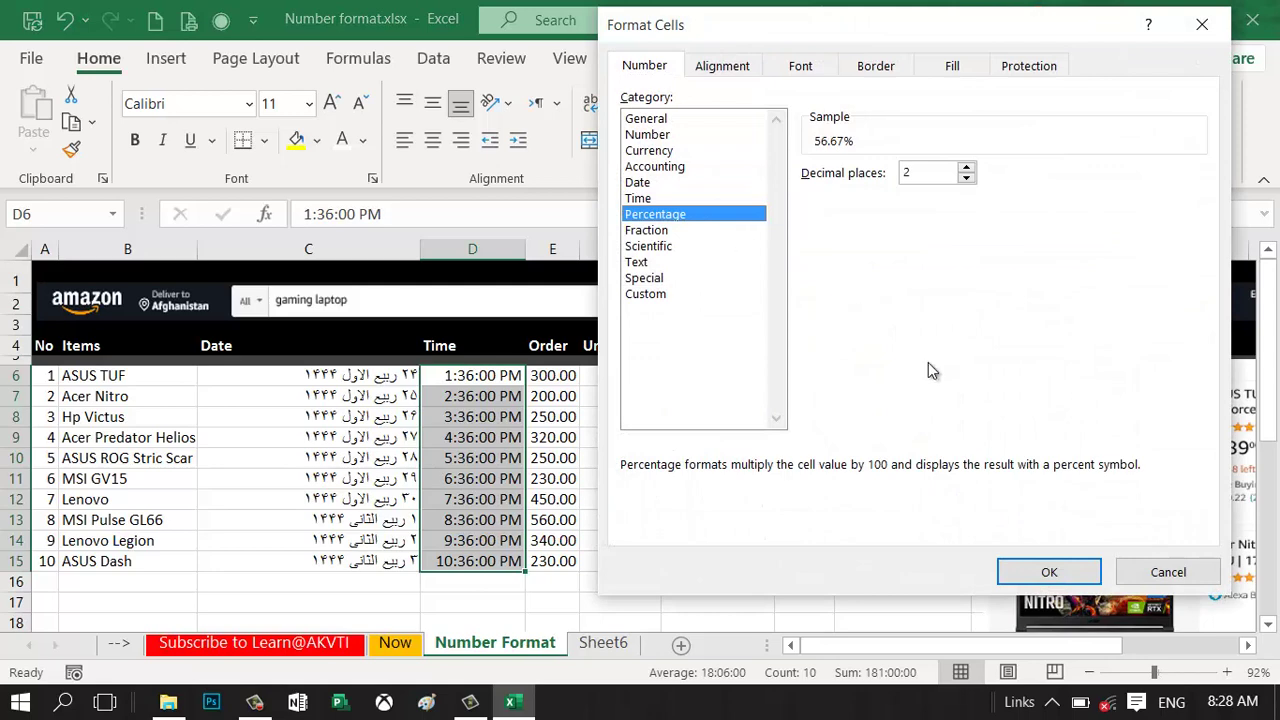
click(1155, 573)
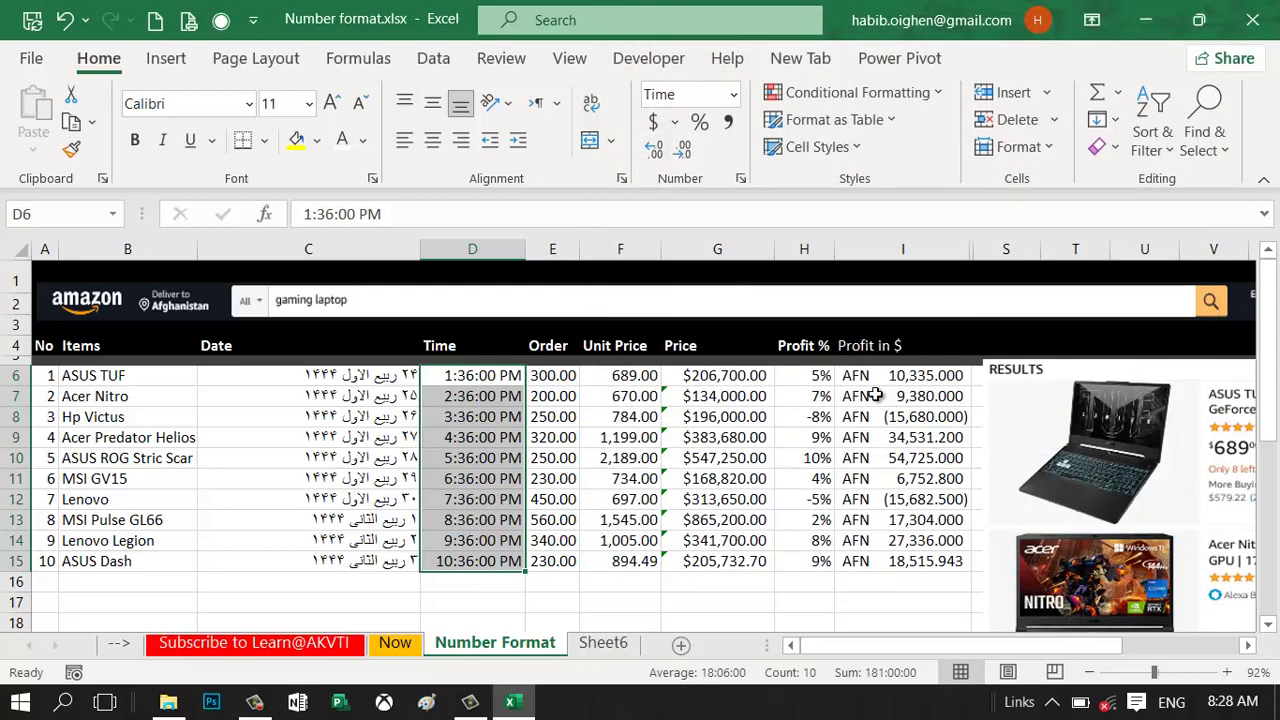
Step: Give Profit % cells H6:H15 Percentage format with 2 decimal places
drag(816, 376, 815, 560)
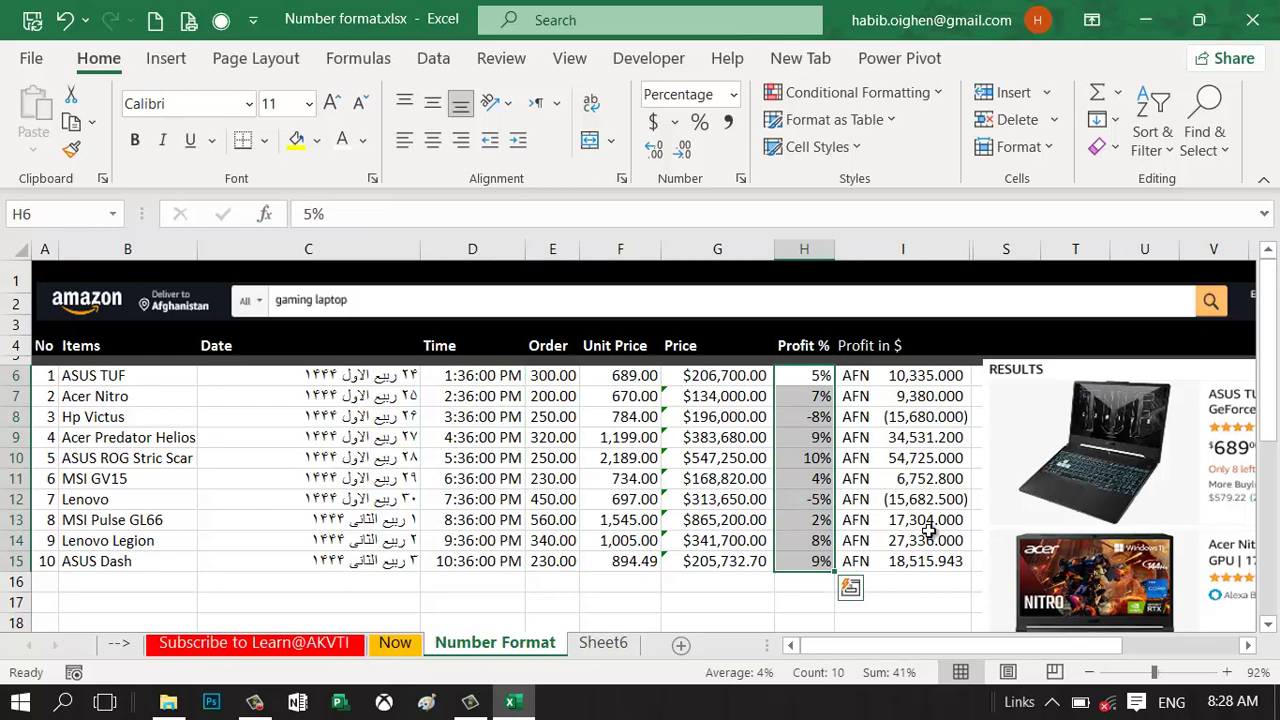
key(ctrl+1)
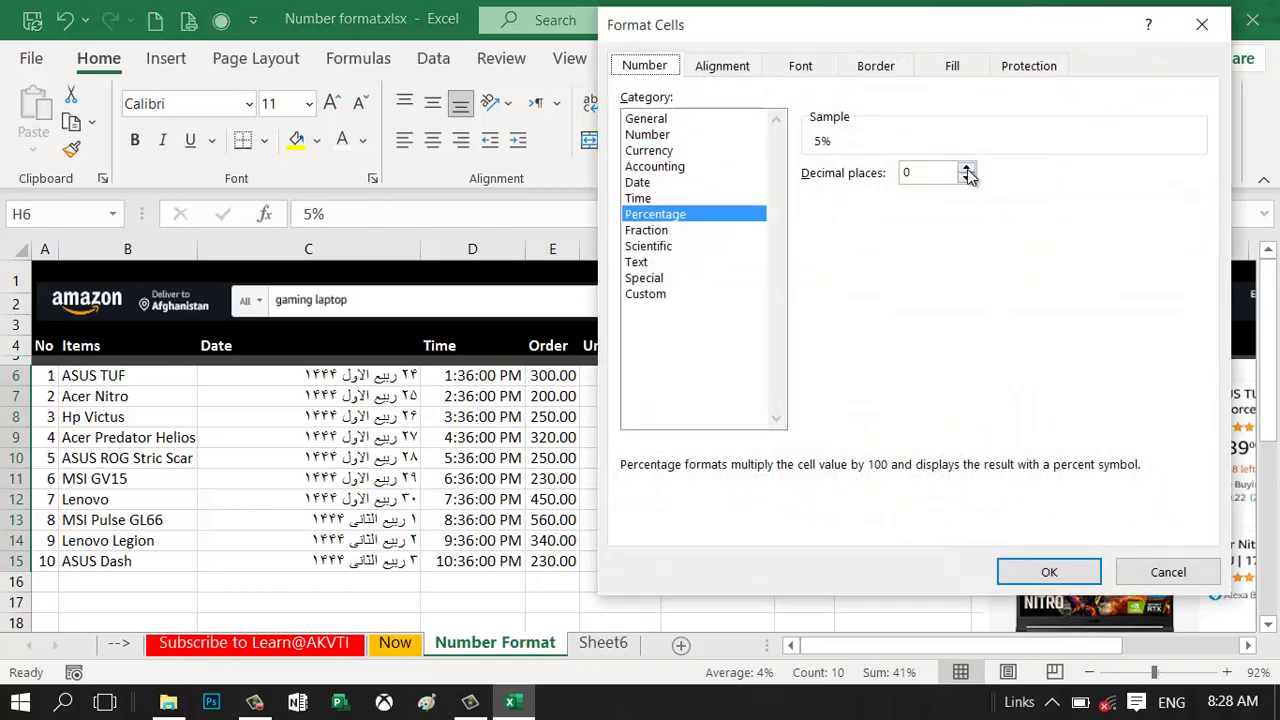
double_click(967, 170)
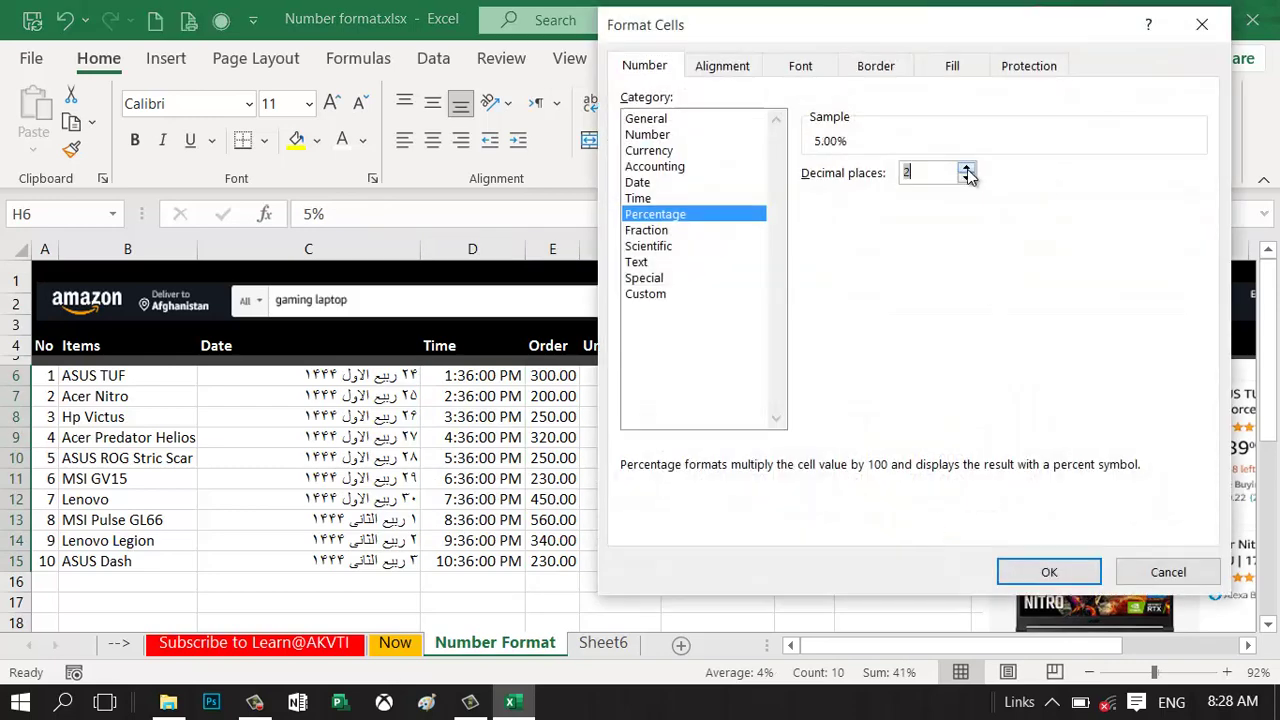
click(1049, 573)
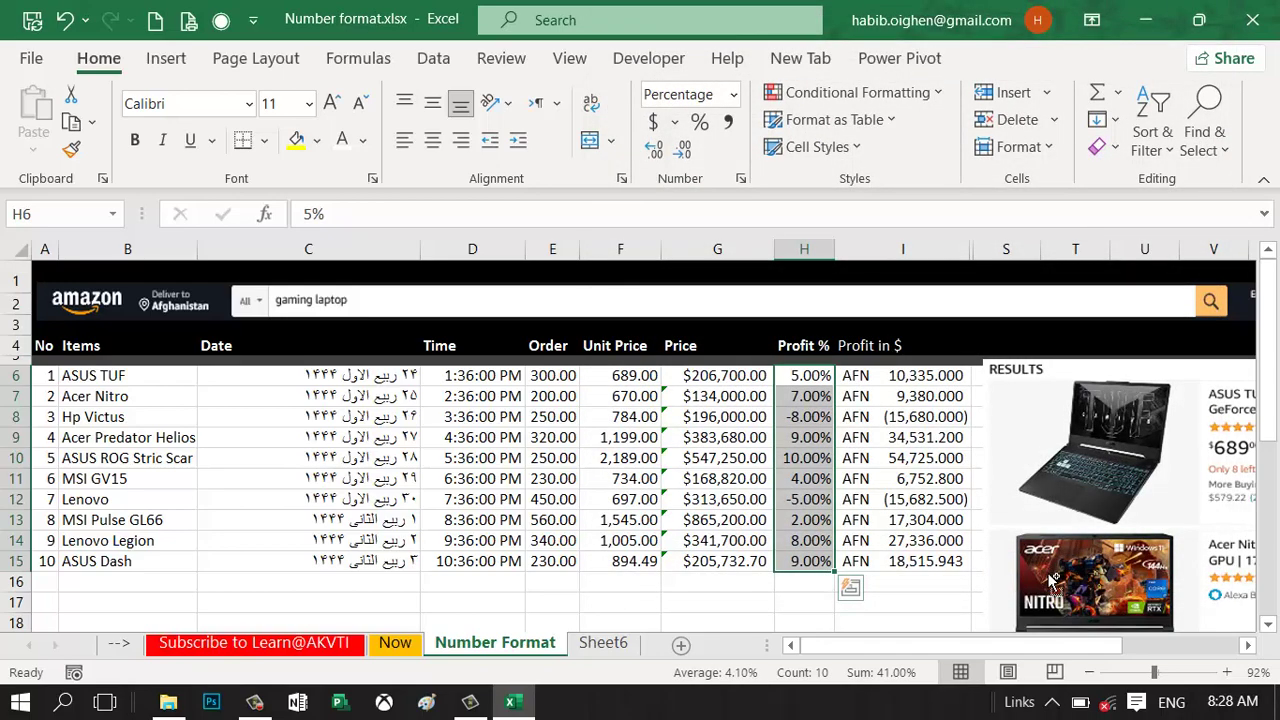
Step: Change H6:H15 to Fraction format up to three digits, showing 1/20, 7/100 and -2/25
key(ctrl+1)
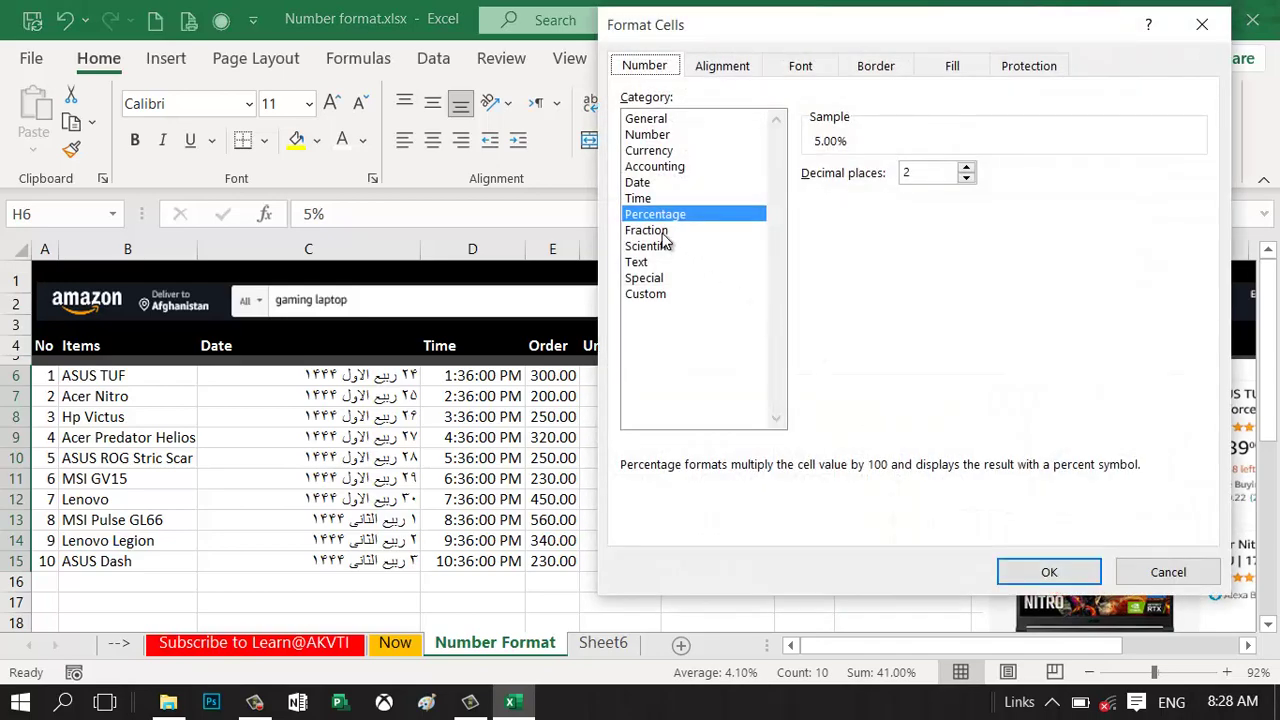
click(664, 232)
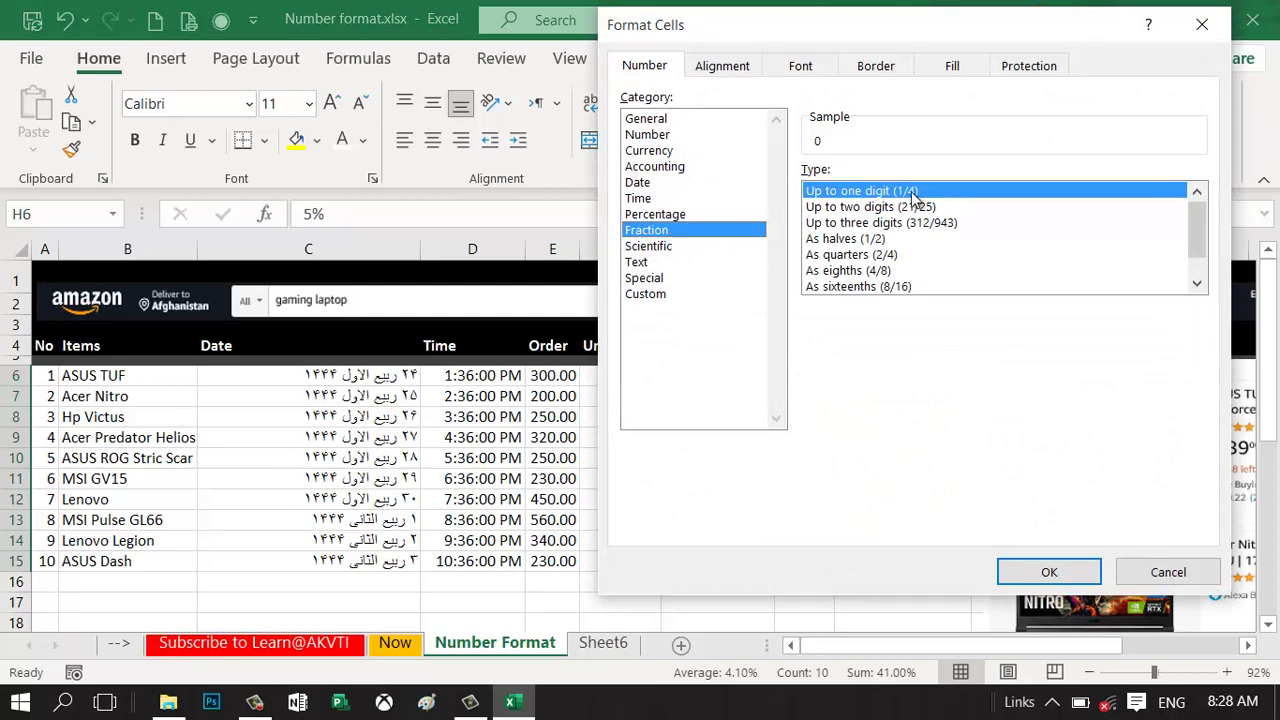
mouse_move(895, 29)
mouse_down()
mouse_move(365, 108)
mouse_move(387, 103)
mouse_up()
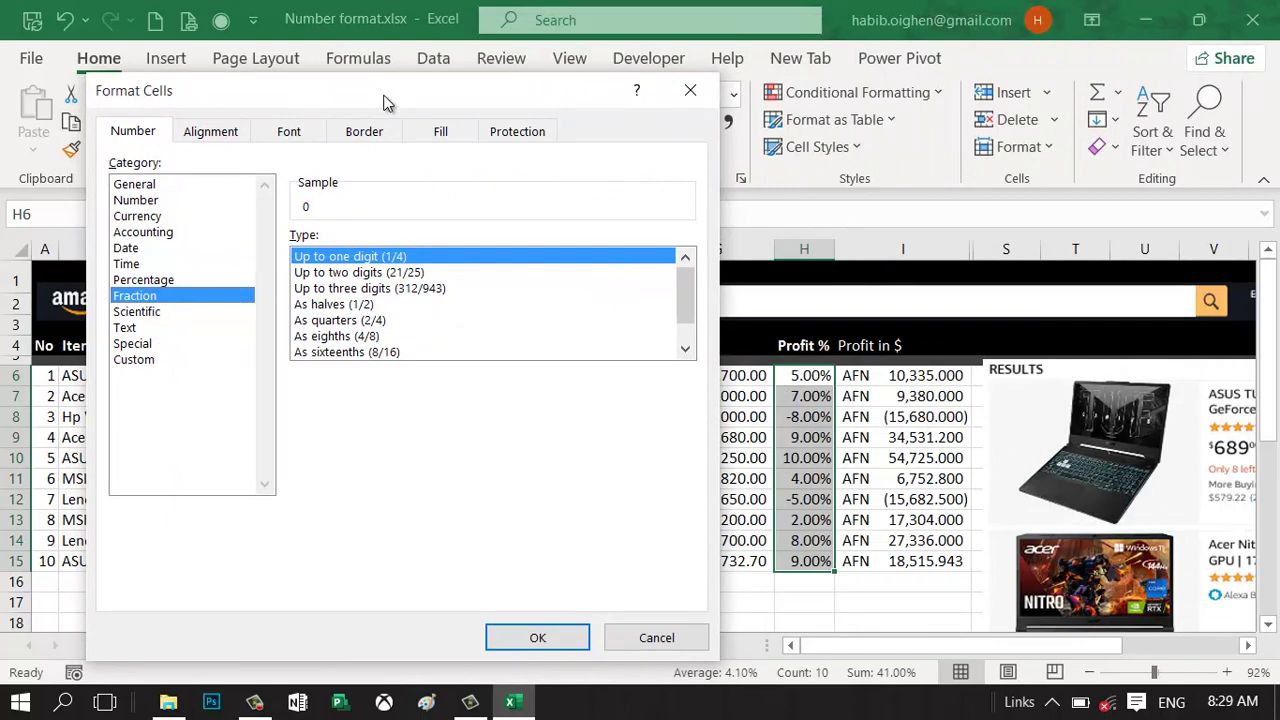
click(408, 273)
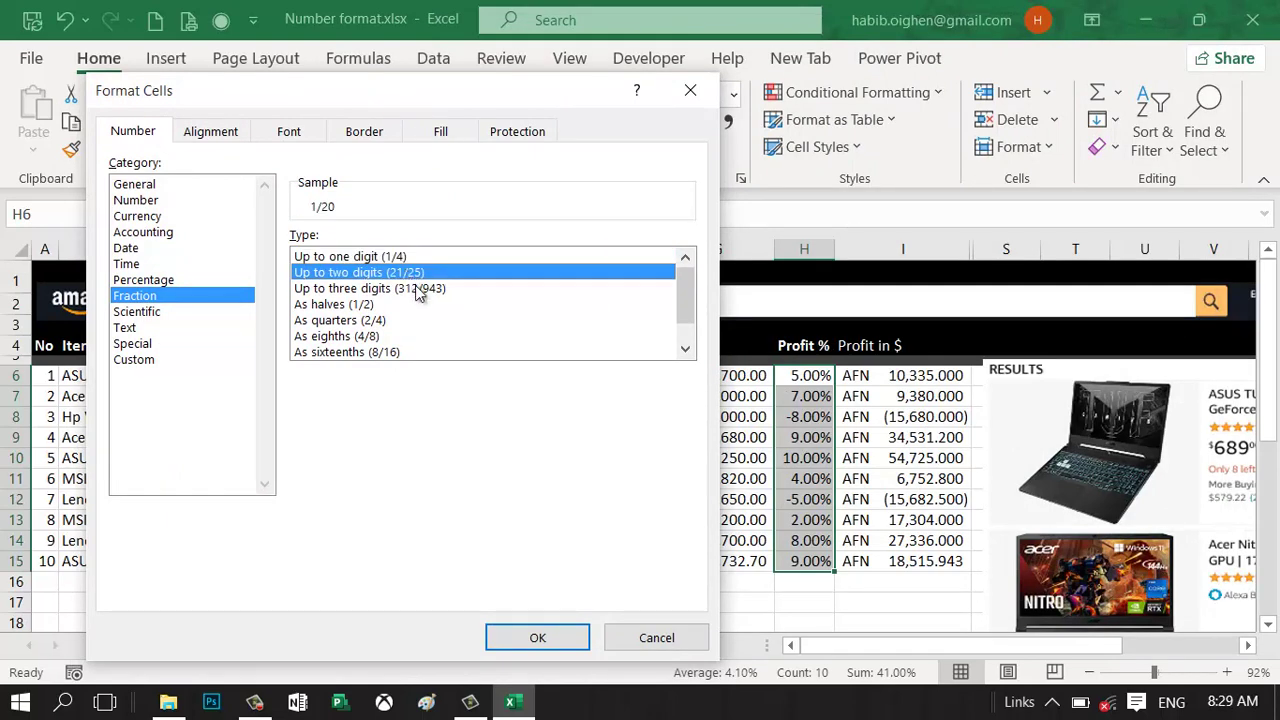
click(418, 290)
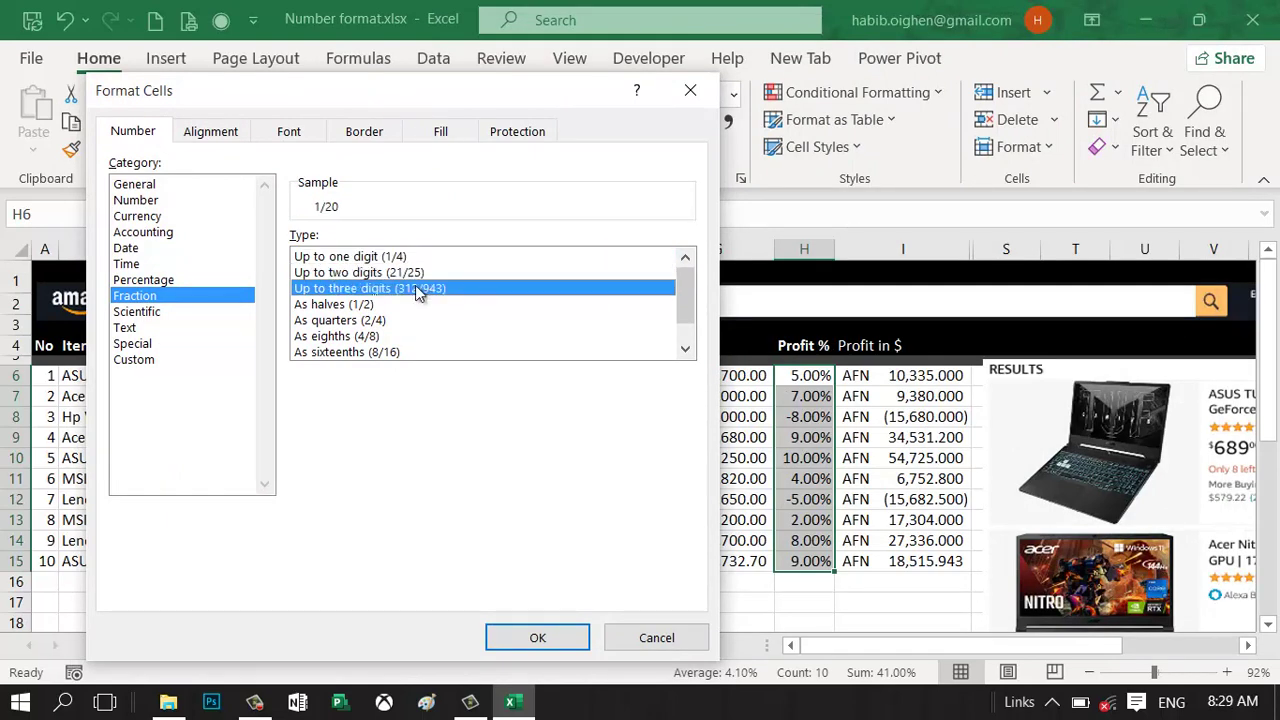
click(545, 638)
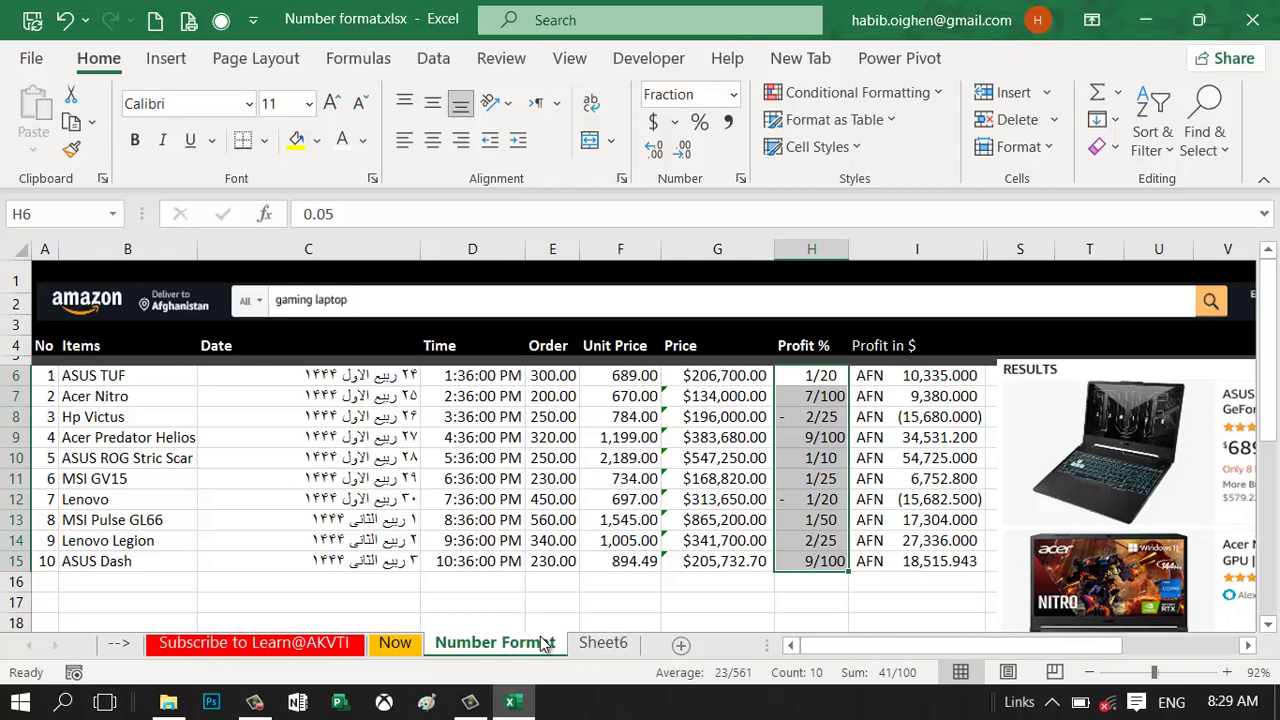
key(ctrl+1)
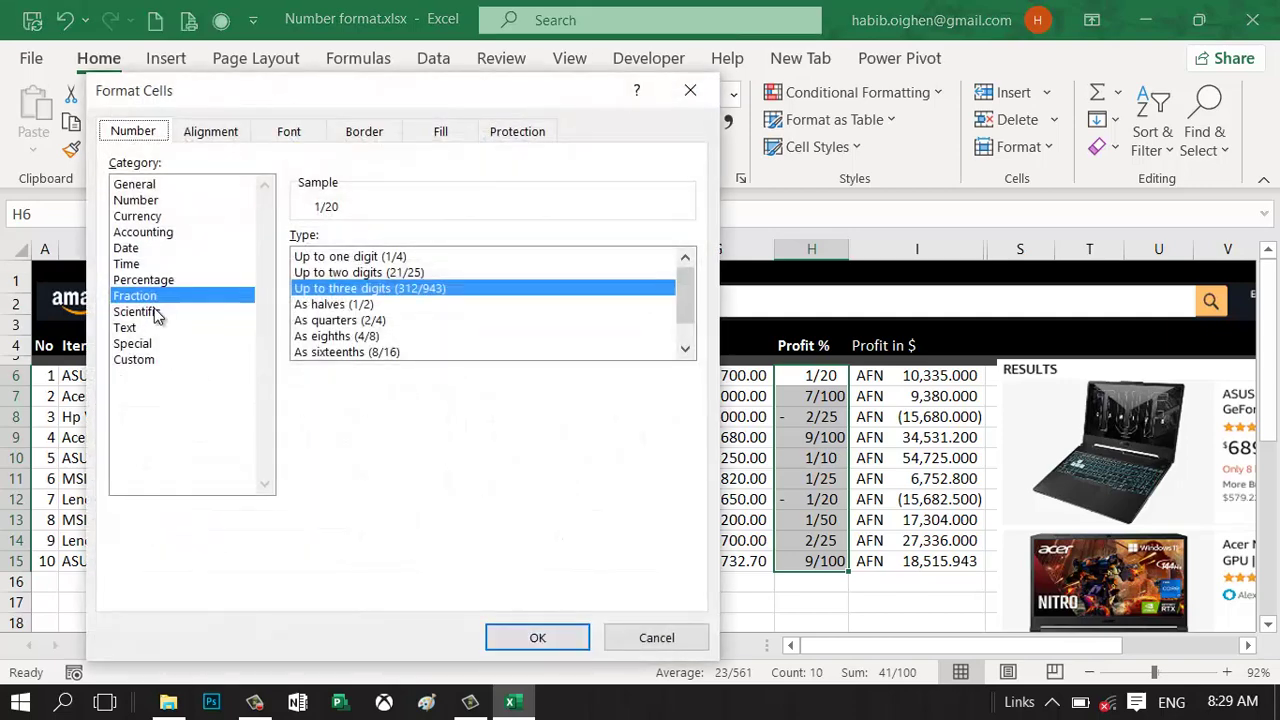
click(640, 640)
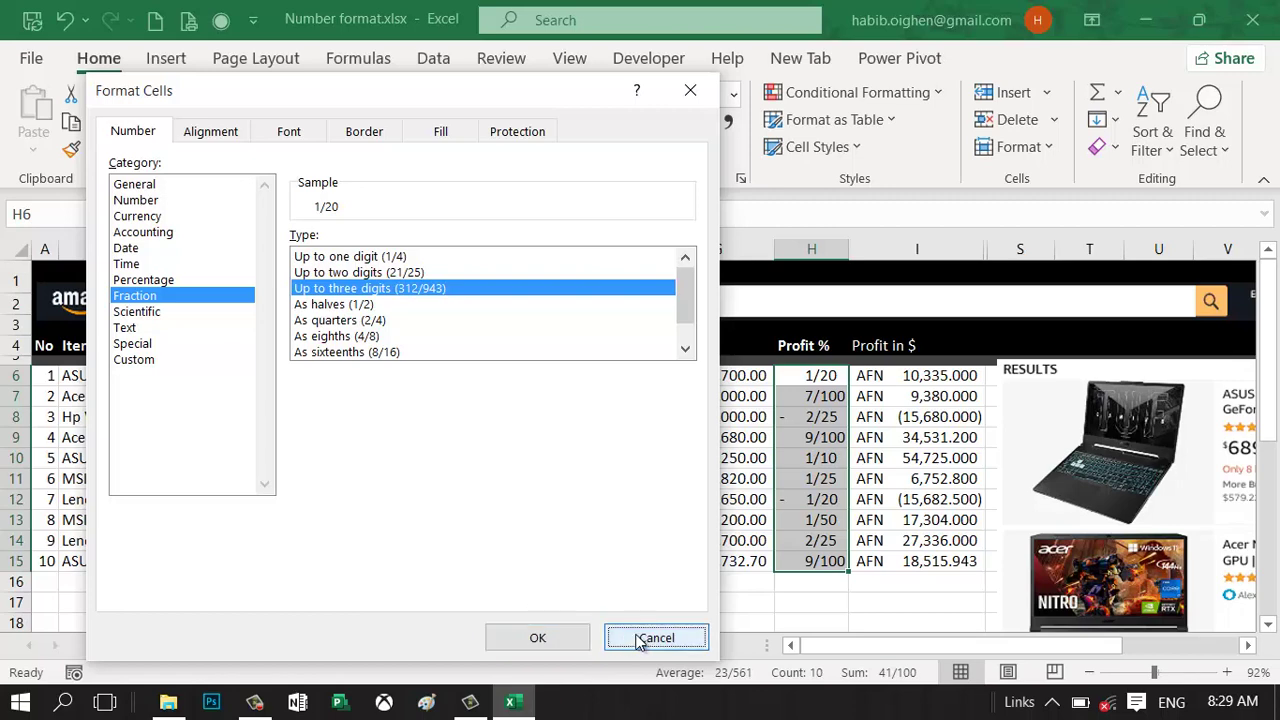
drag(928, 377, 932, 565)
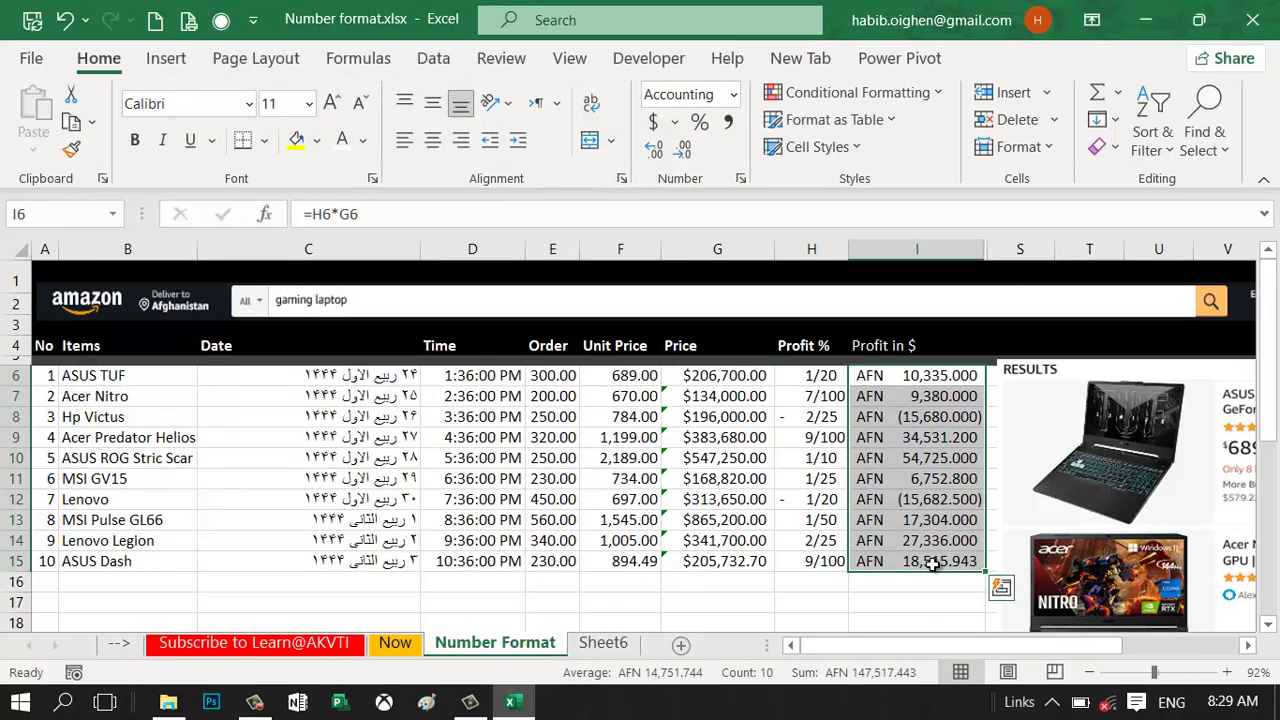
Step: Apply Scientific format with 1 decimal place to I6:I15, giving values like 1.0E+04
key(ctrl+1)
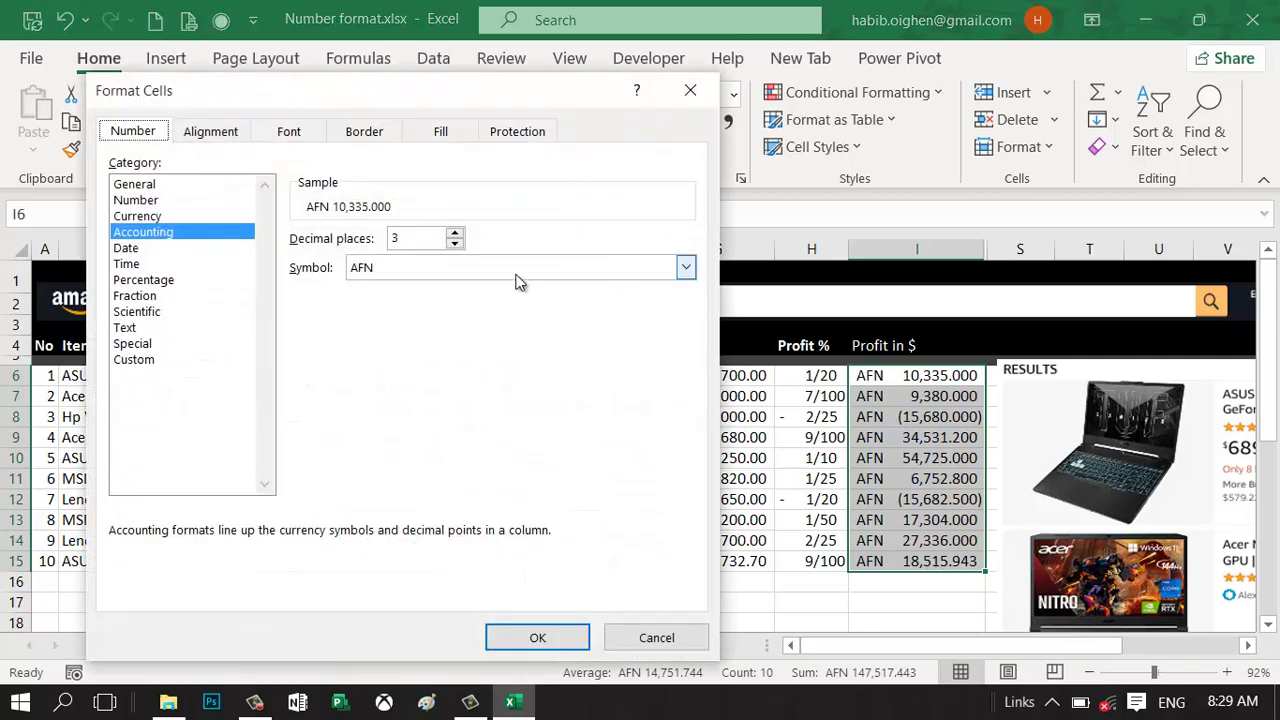
click(131, 314)
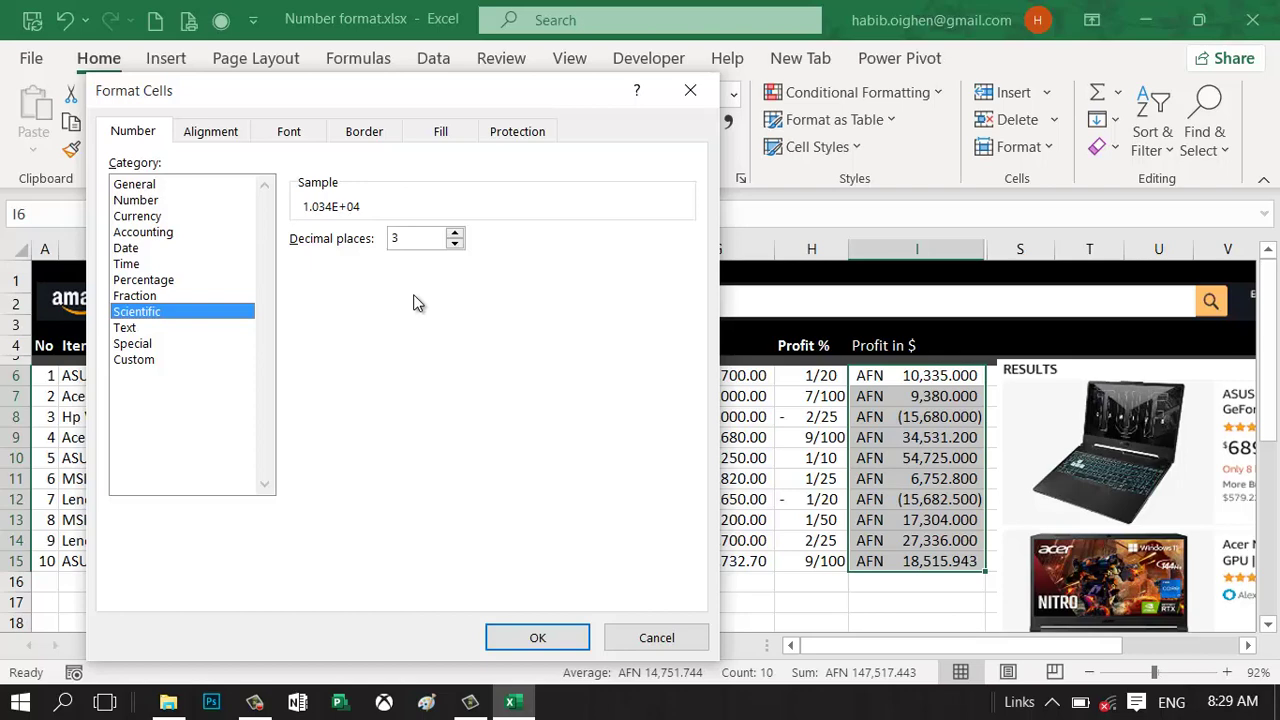
click(455, 243)
click(456, 244)
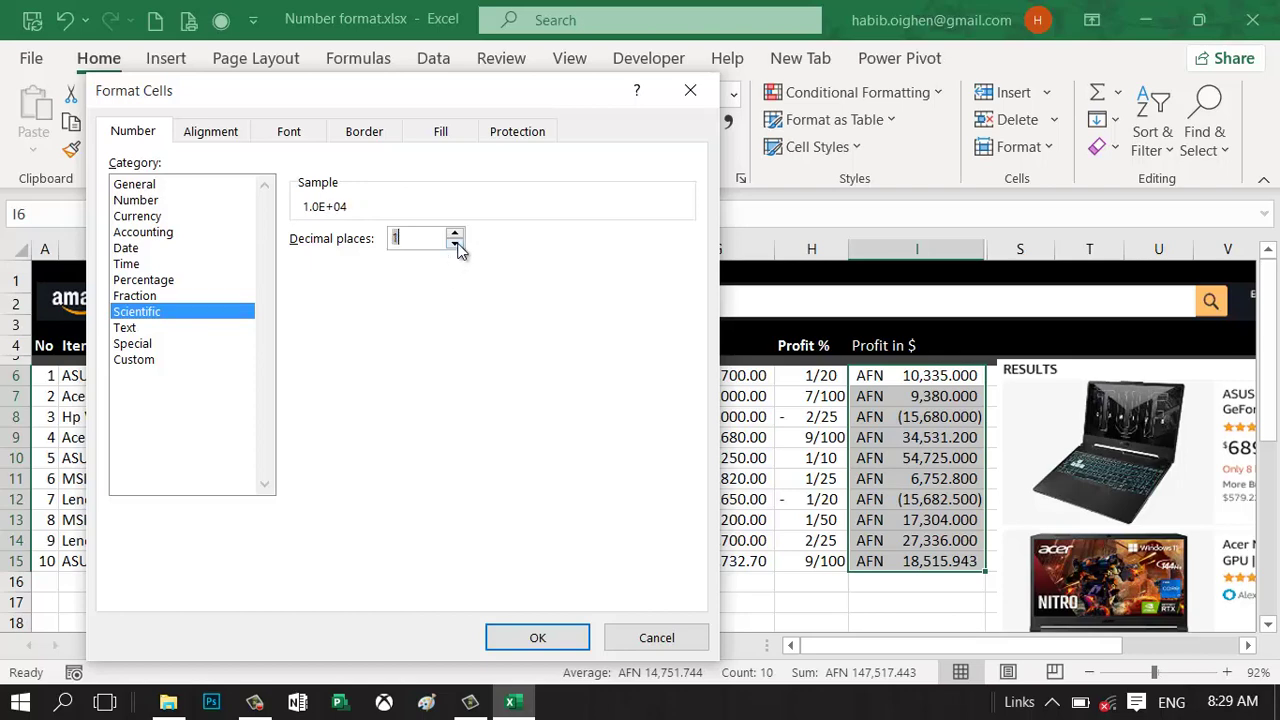
click(525, 630)
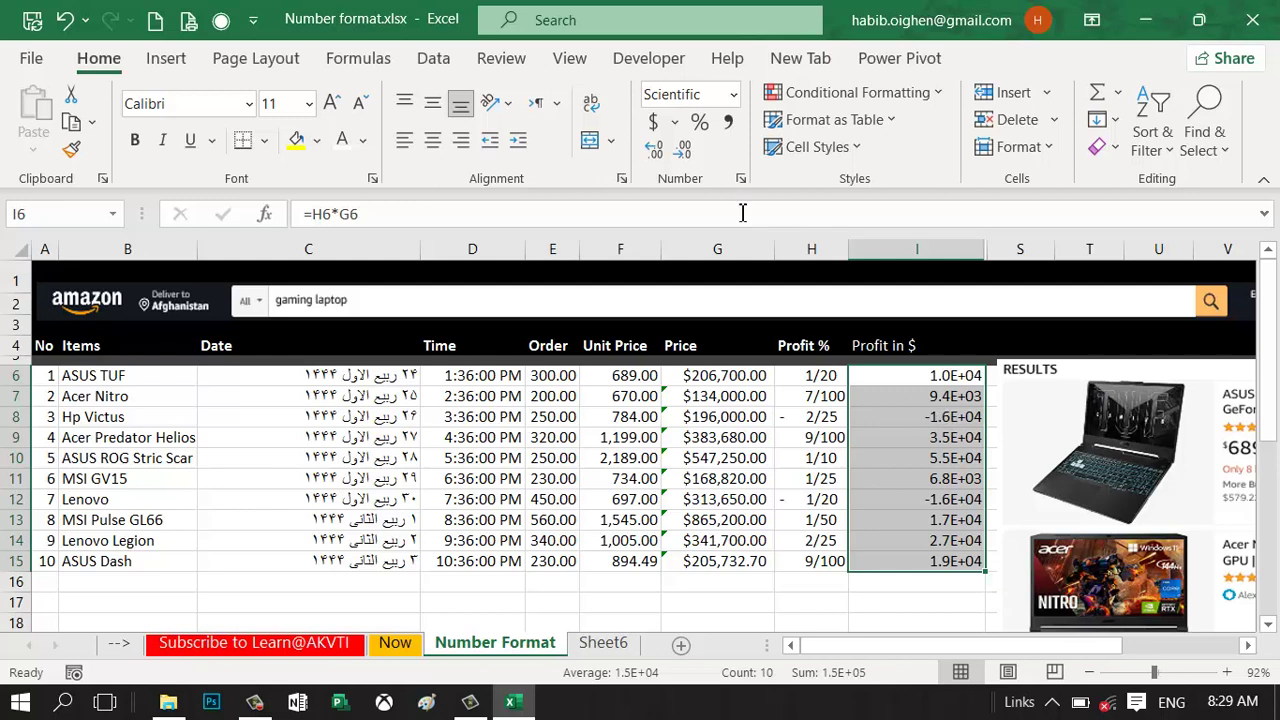
Step: Set I6:I15 to Text format so values show raw, like 10335 and -15680
click(741, 179)
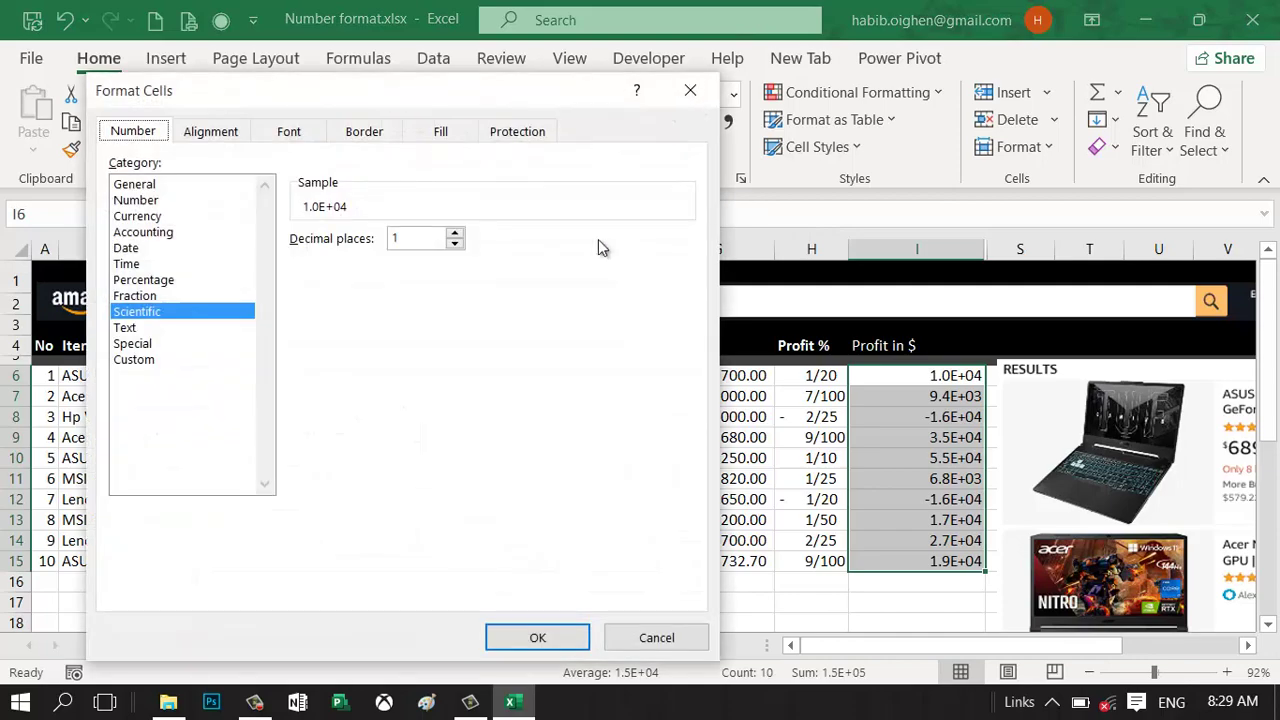
click(160, 328)
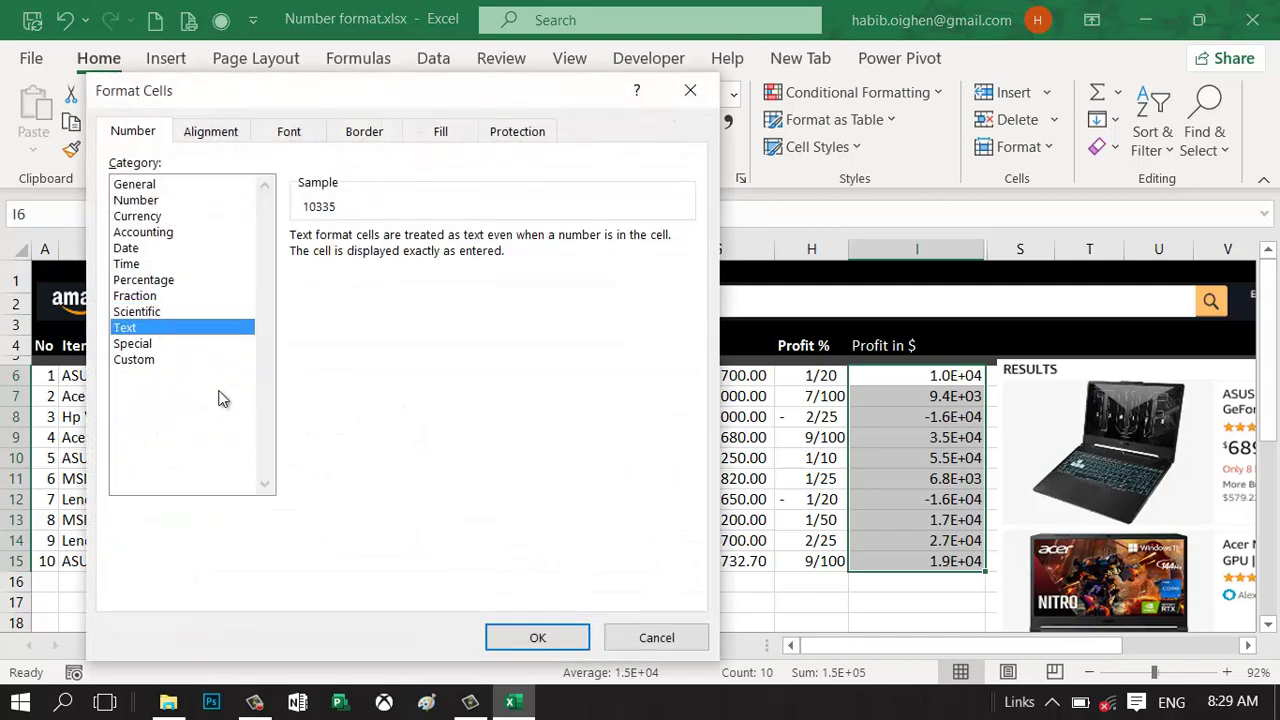
click(537, 639)
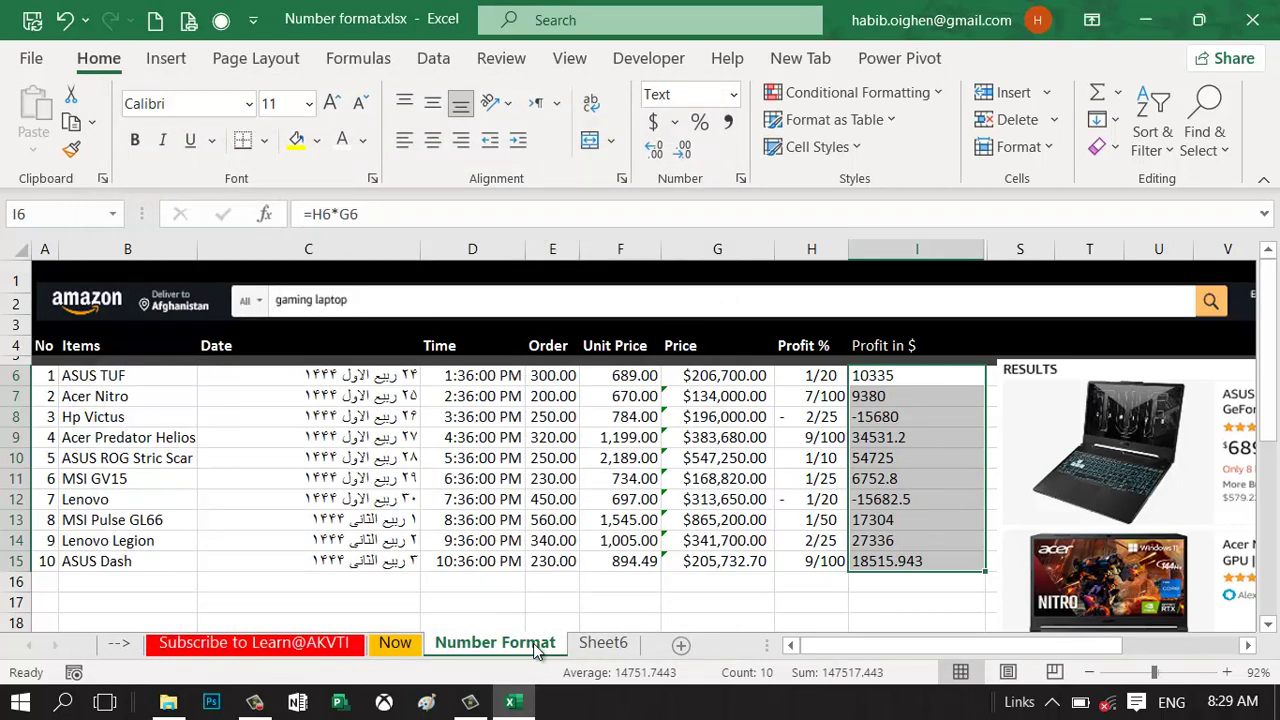
Step: Enter the phone number in D17 and widen column D so it displays fully
click(527, 601)
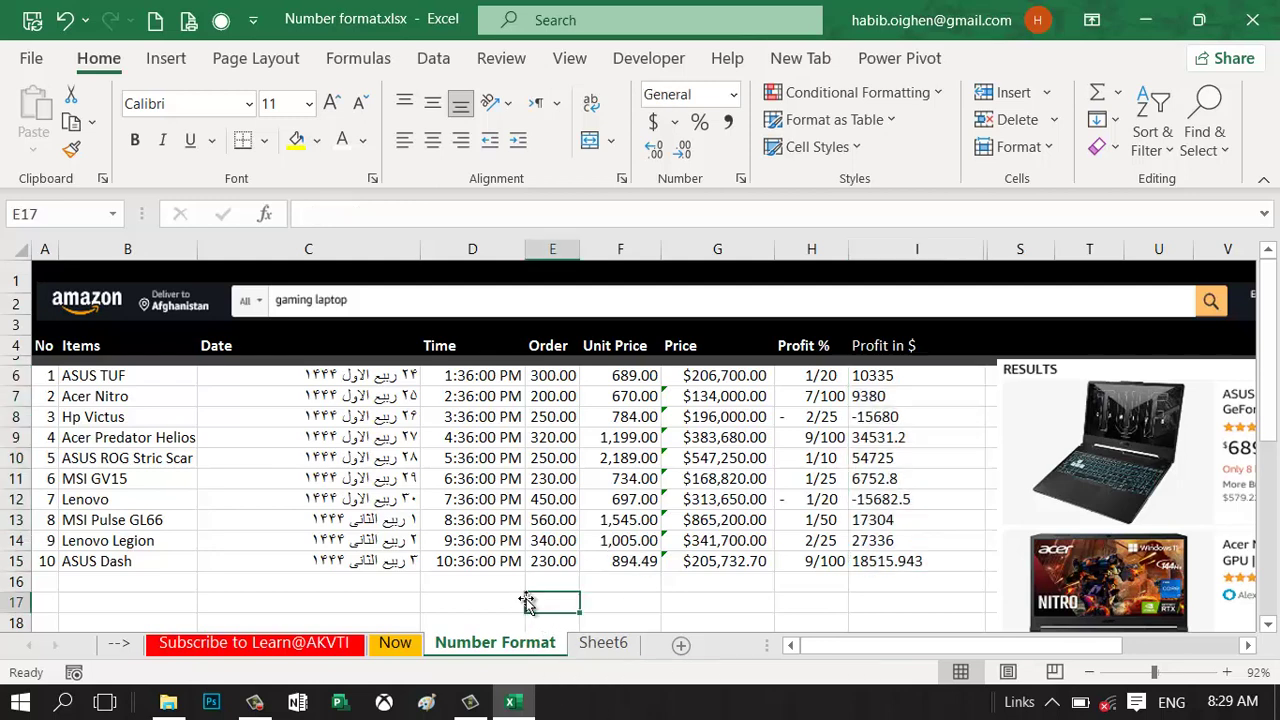
click(523, 601)
text(07)
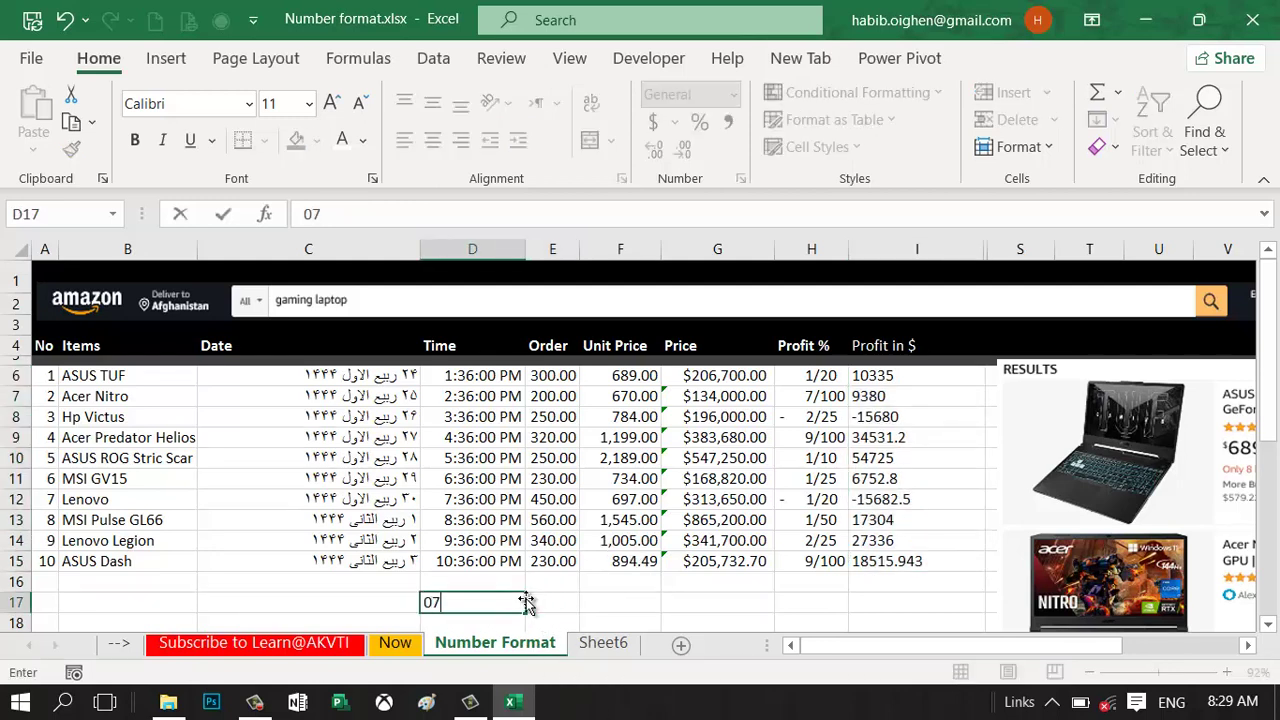
text(001234)
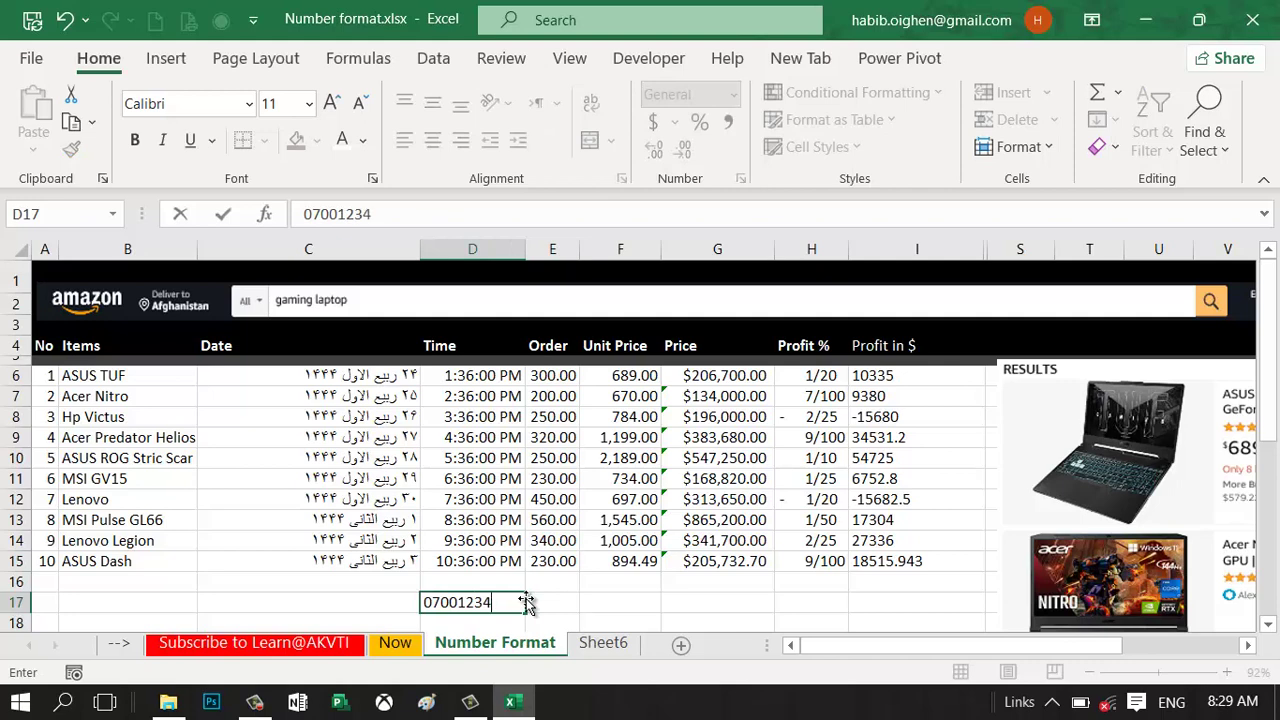
text(56)
key(ctrl+Return)
scroll(527, 601, down, 1)
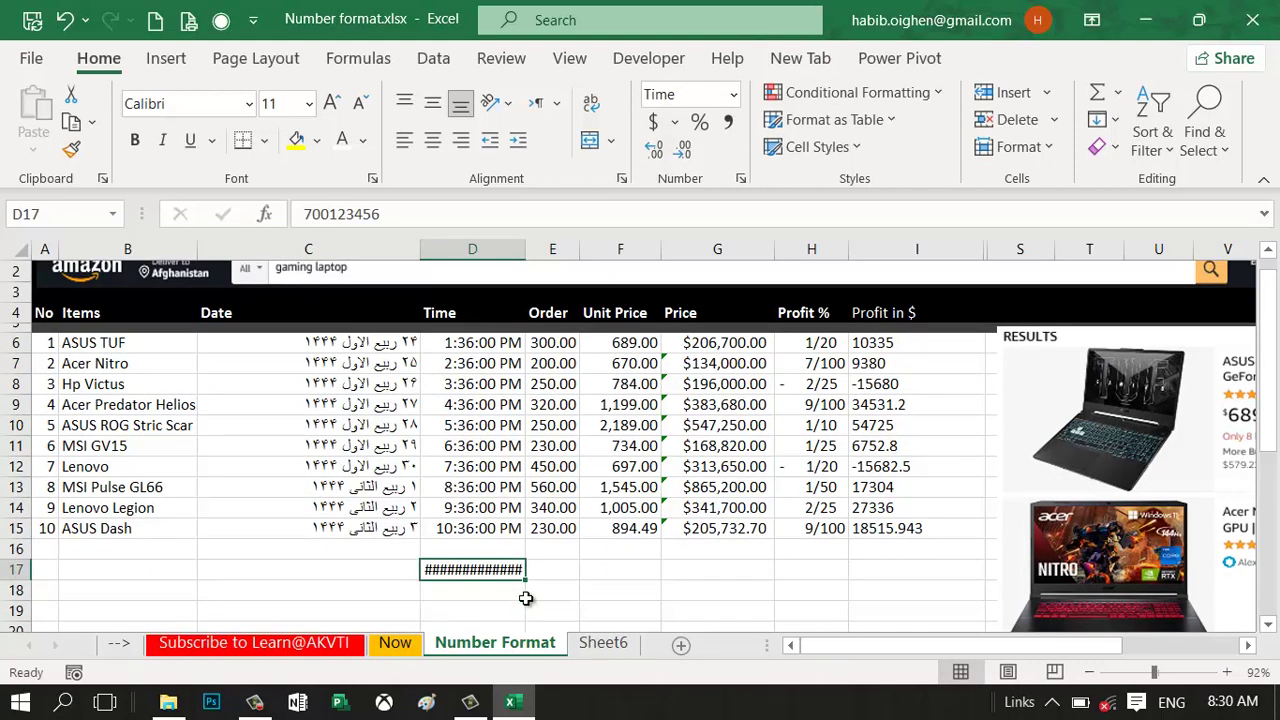
mouse_move(525, 247)
mouse_down()
mouse_move(620, 255)
mouse_move(593, 252)
mouse_up()
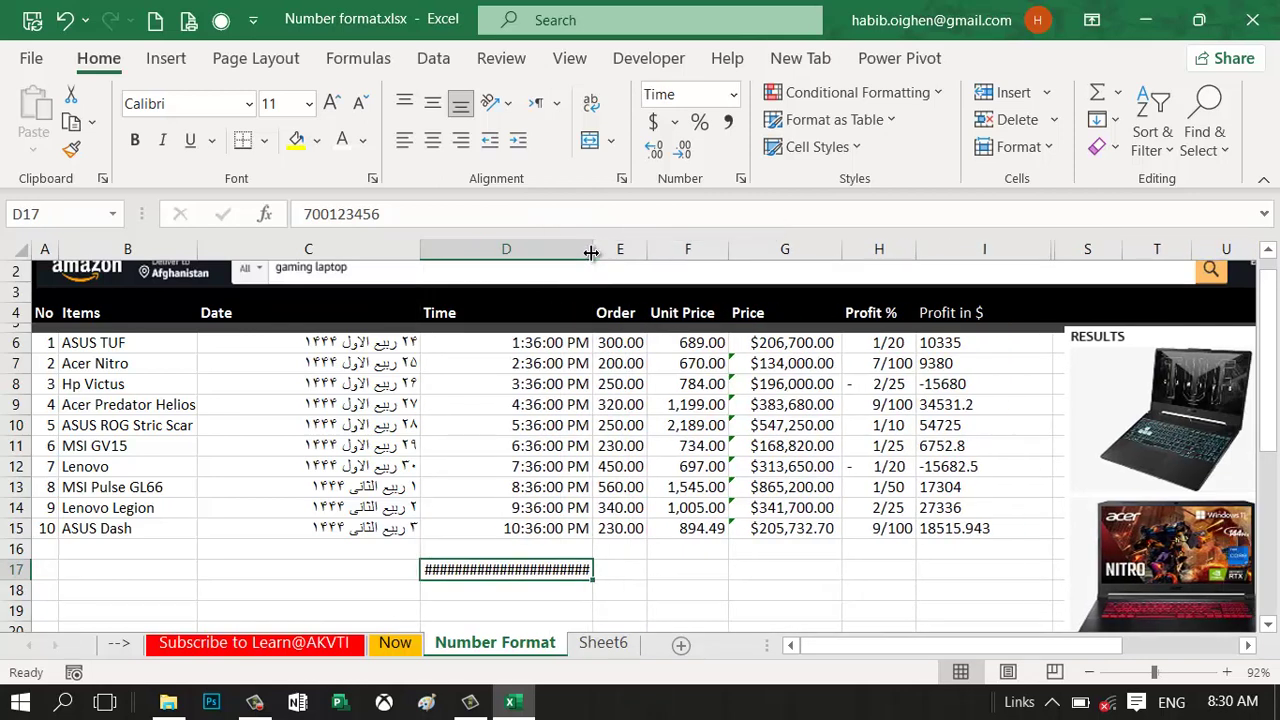
Step: Switch D17 to the Text number format
click(734, 94)
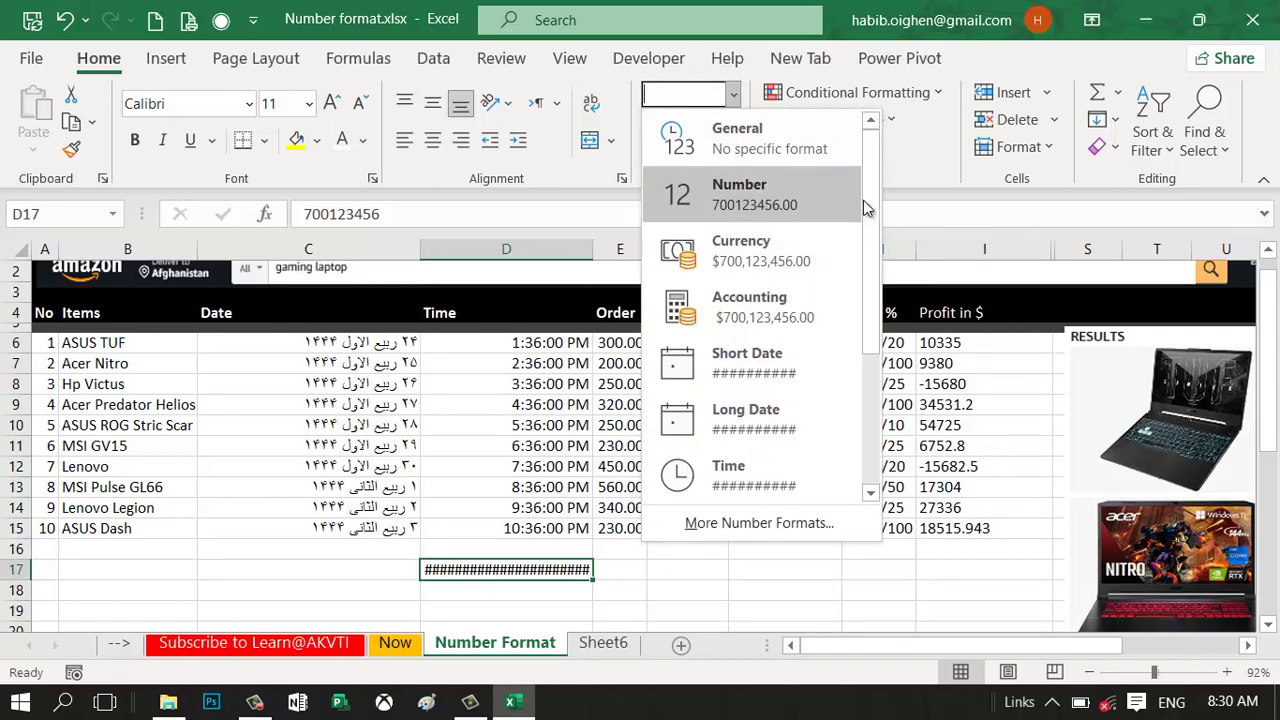
scroll(863, 200, down, 3)
click(772, 471)
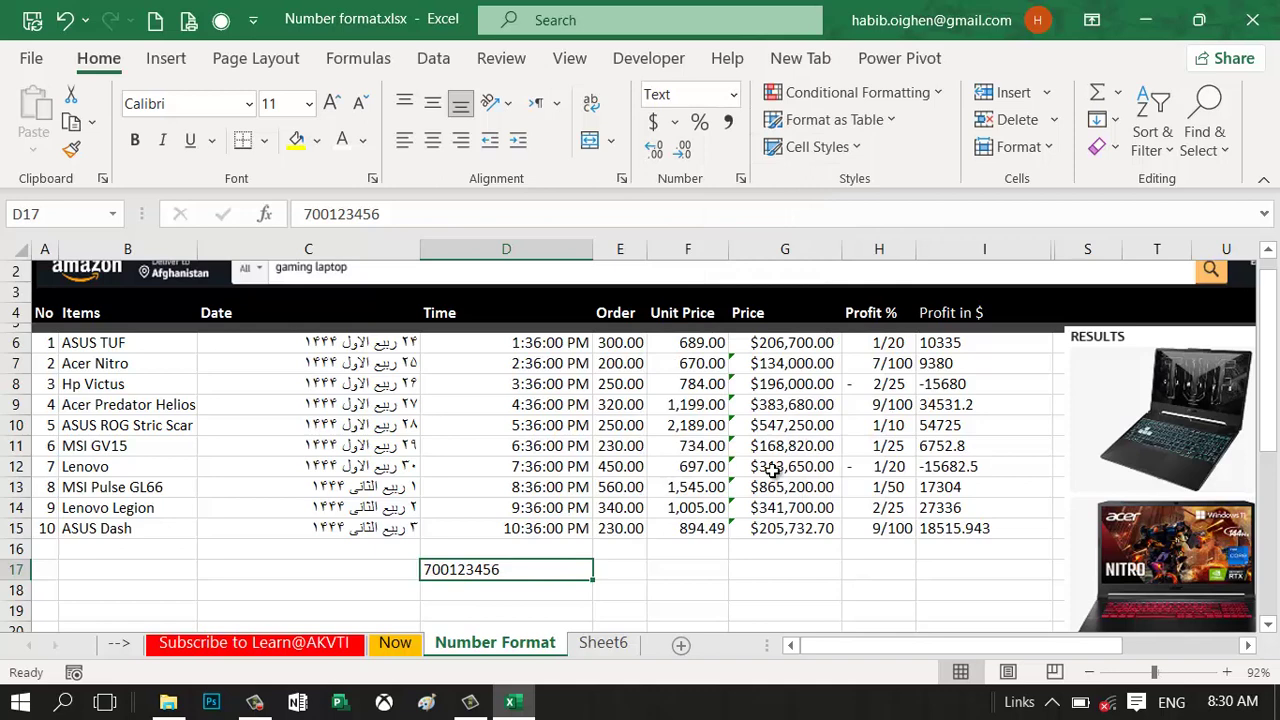
Step: Re-enter the phone number in D17 so the leading zero is kept
text(07)
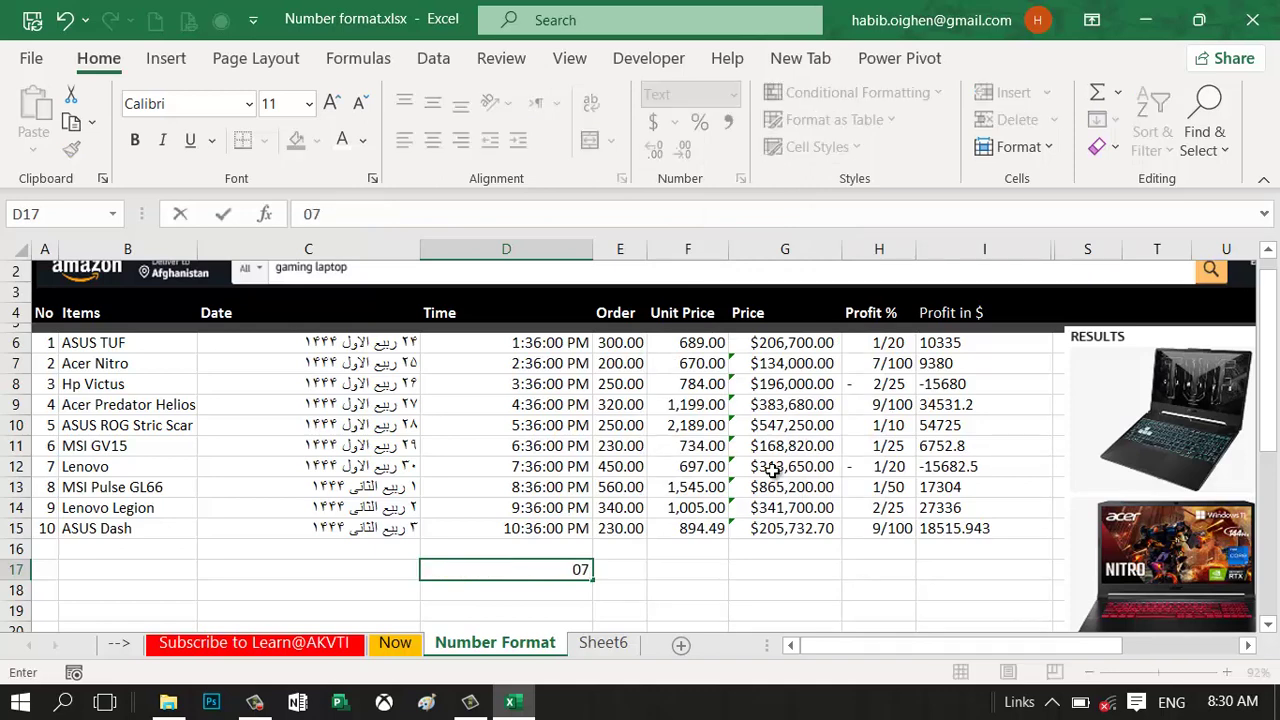
text(0012345)
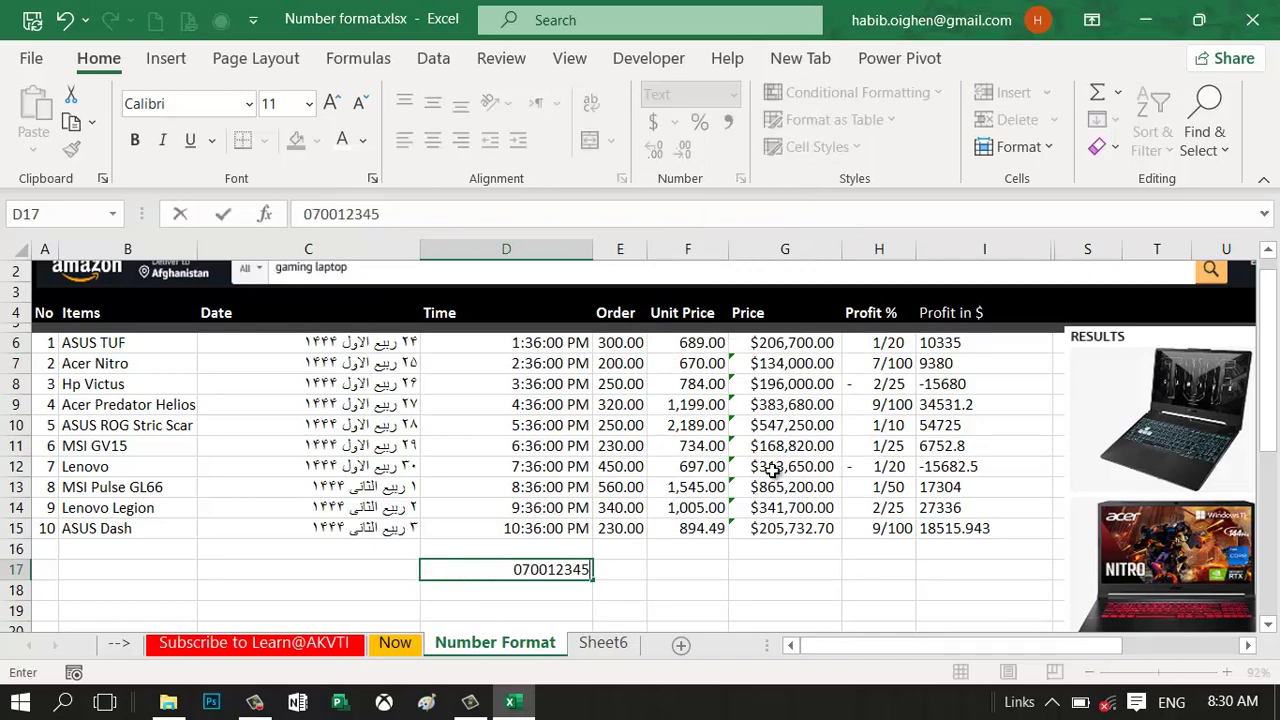
text(6)
key(Return)
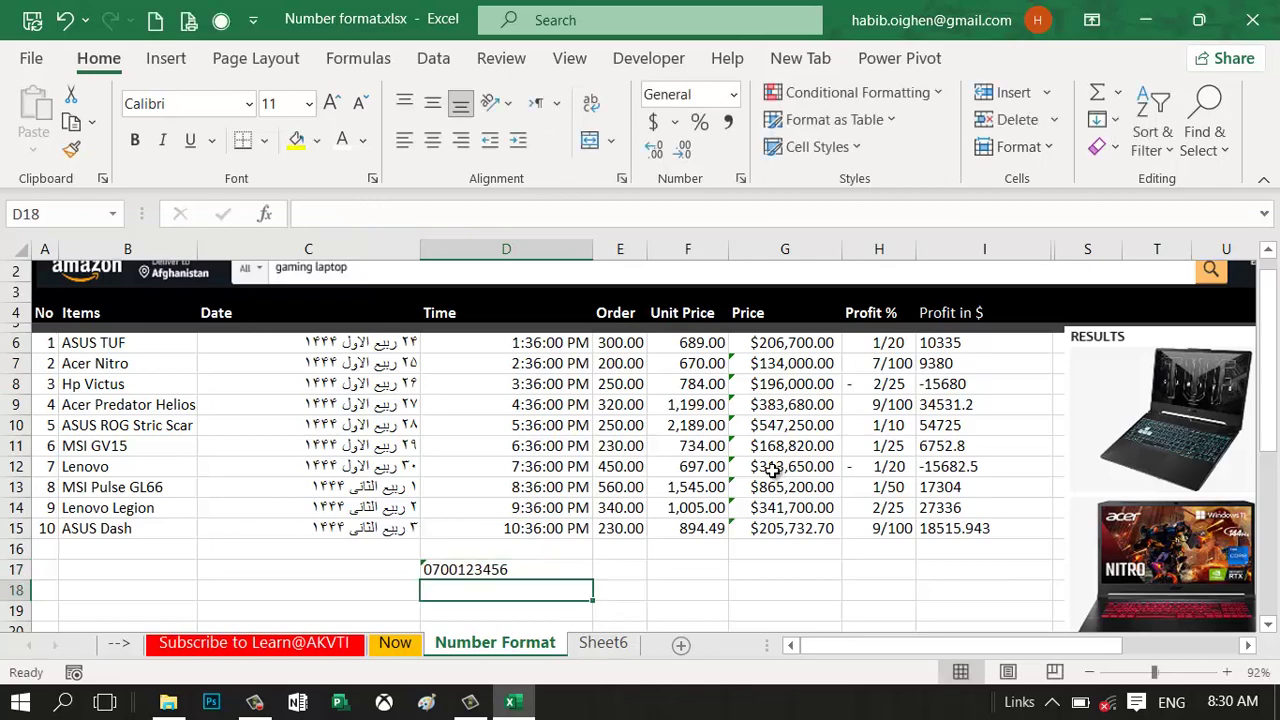
key(Up)
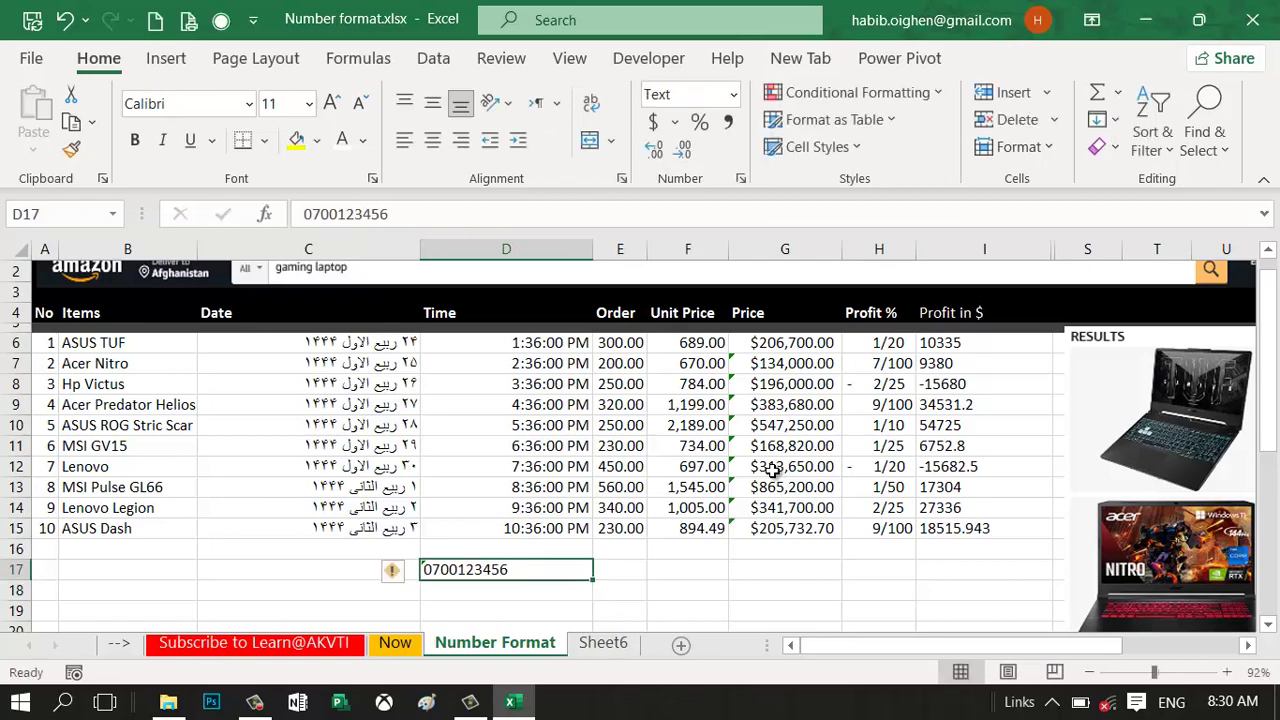
Step: Apply the Special ZIP Code + 4 format to D17
key(ctrl+1)
click(153, 344)
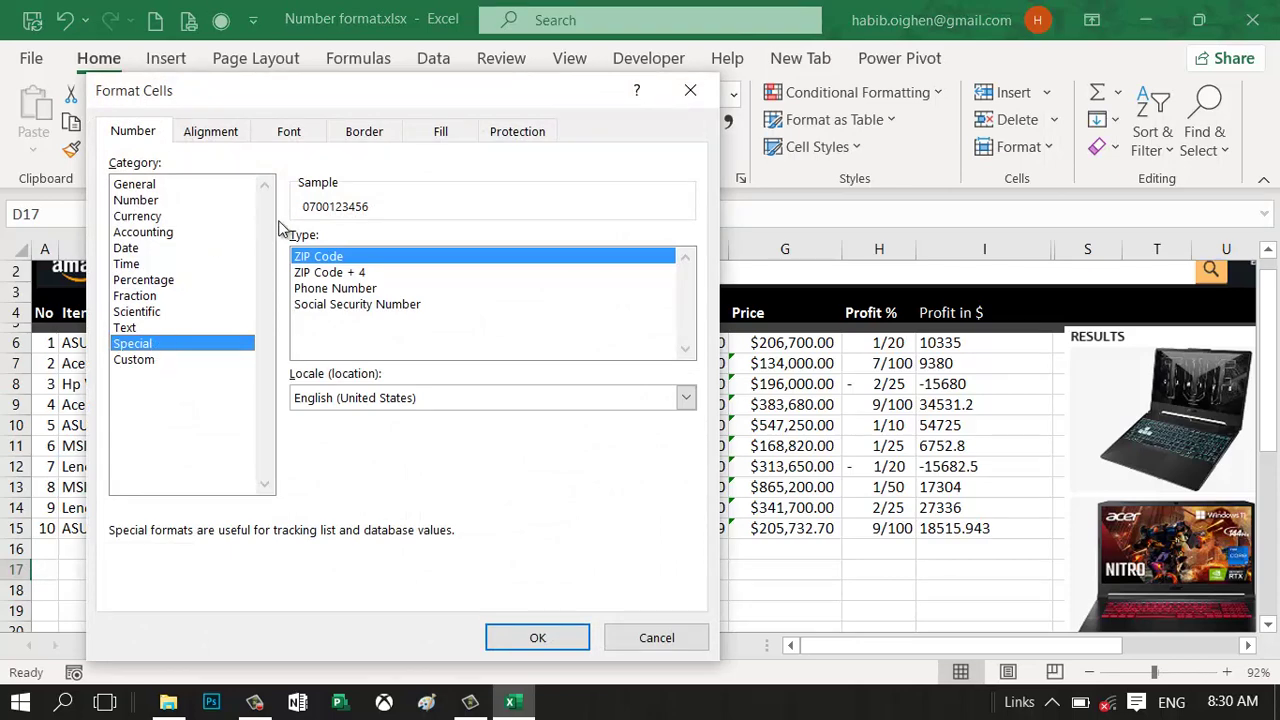
click(328, 290)
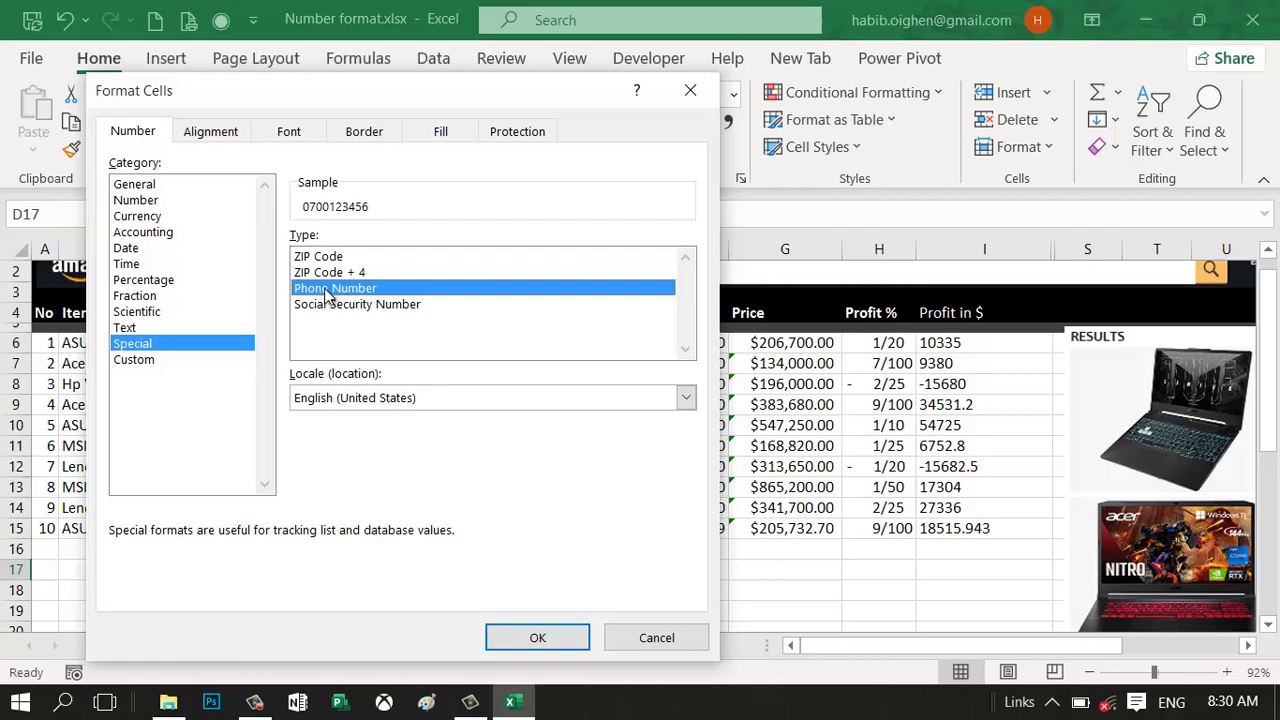
click(329, 275)
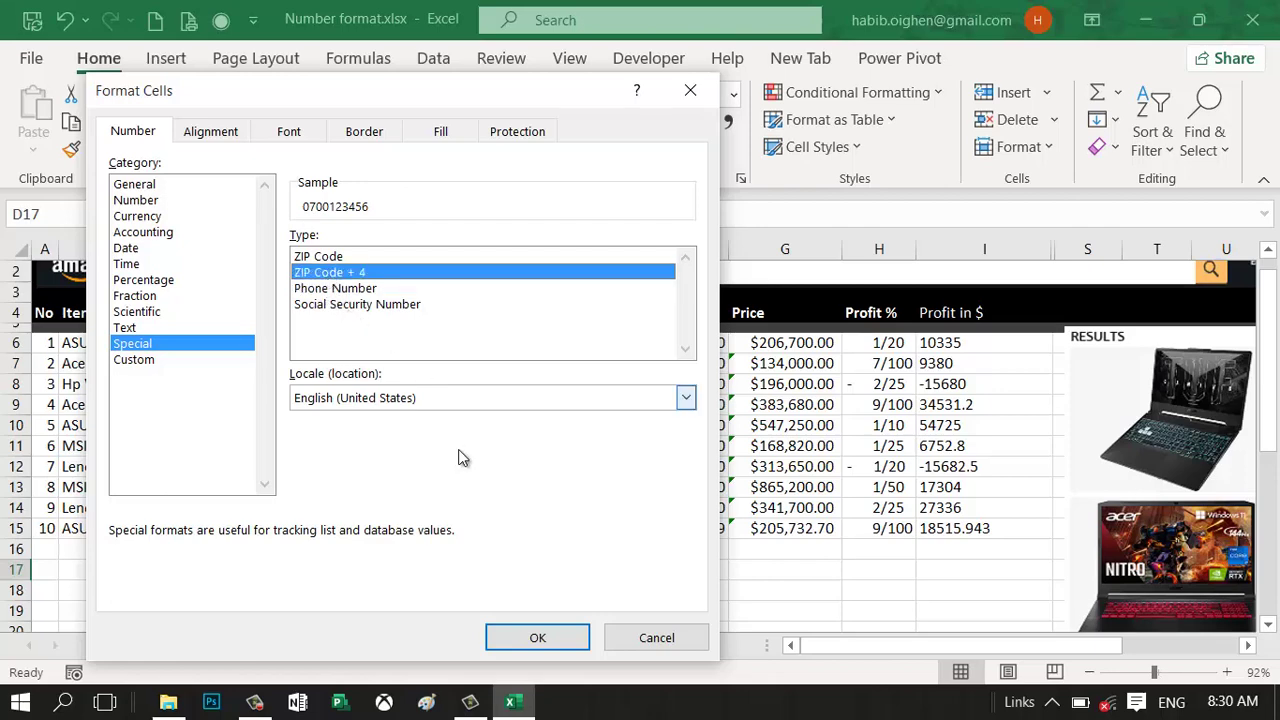
click(548, 645)
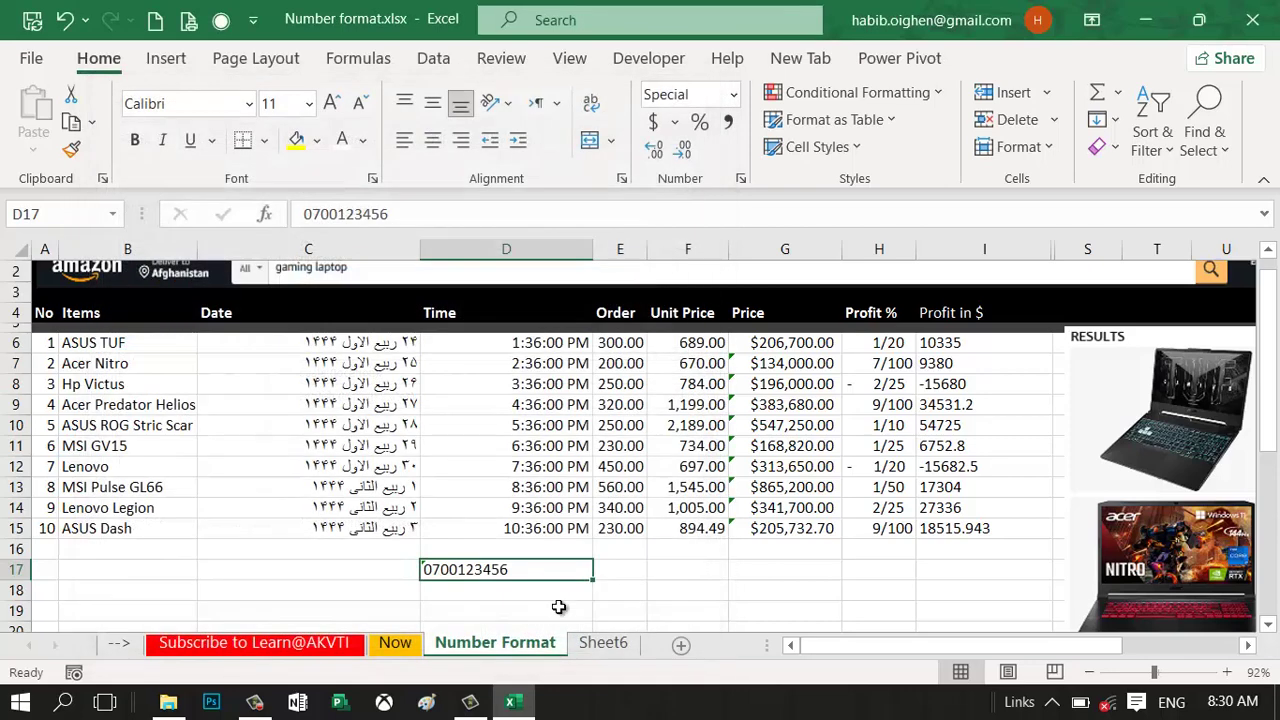
Step: Enter 123458765 in F17 and widen column F to fit it
click(660, 572)
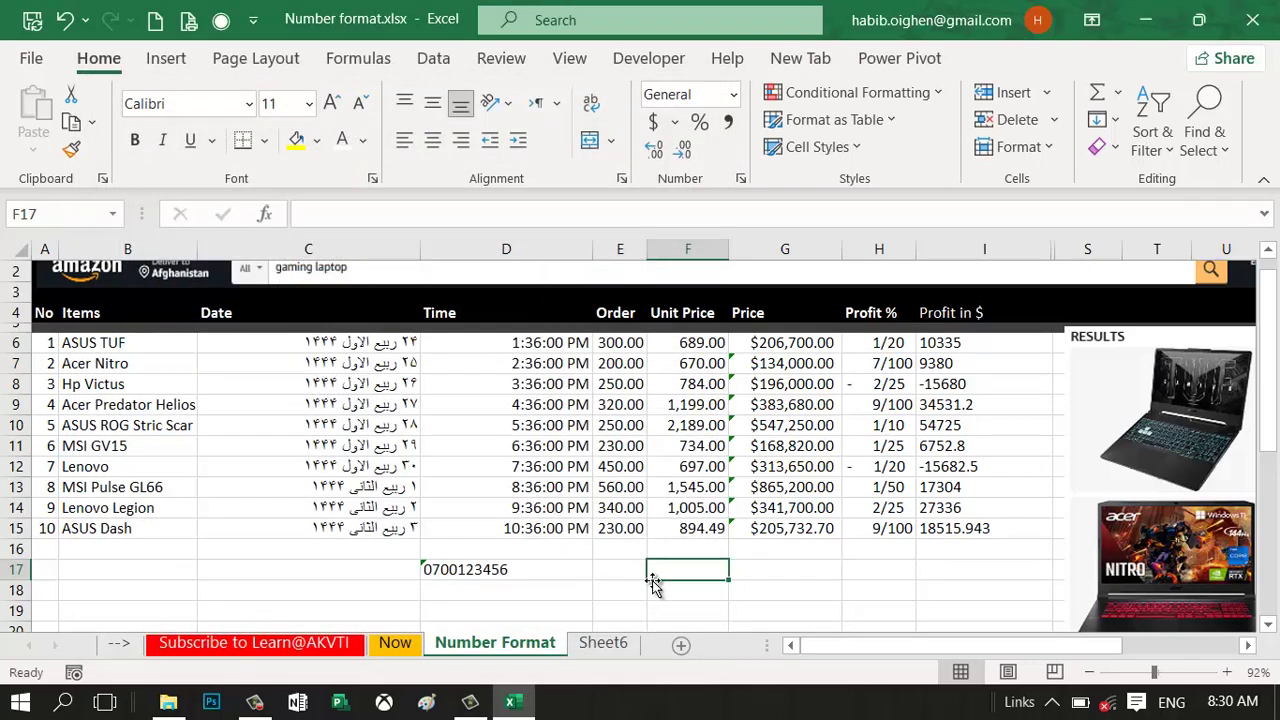
text(12345)
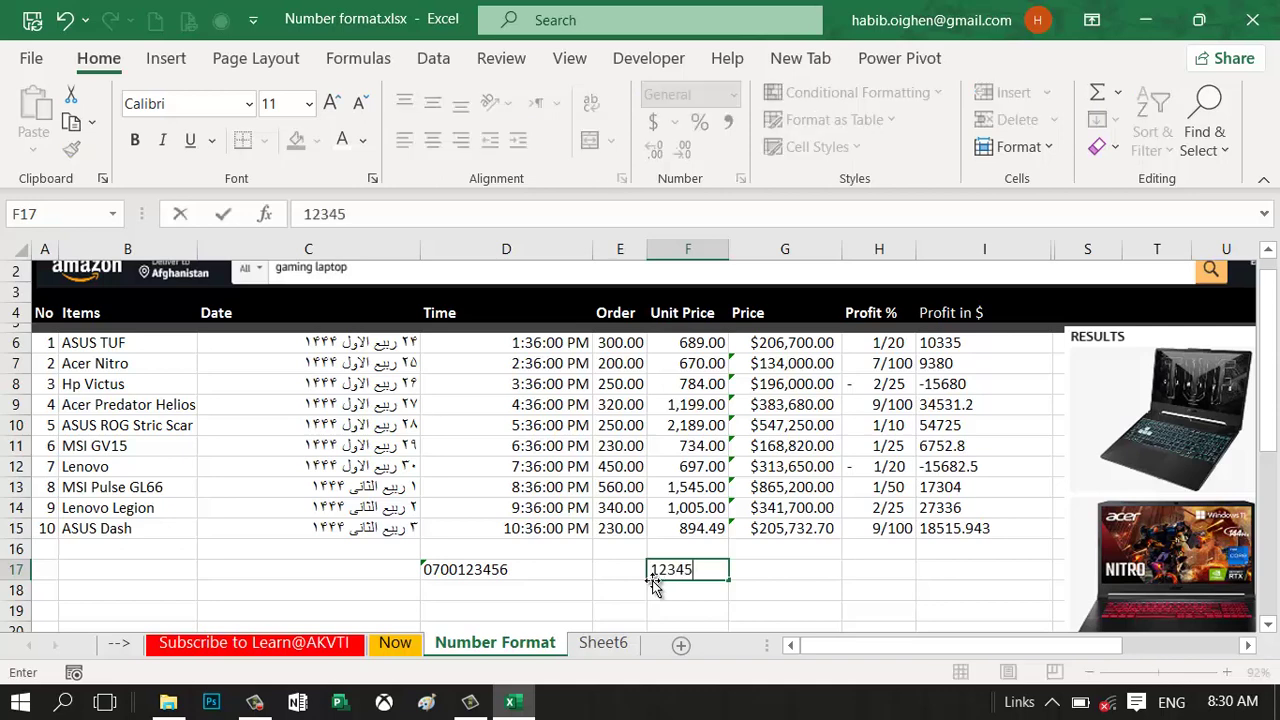
text(8765)
key(ctrl+Return)
drag(728, 248, 761, 248)
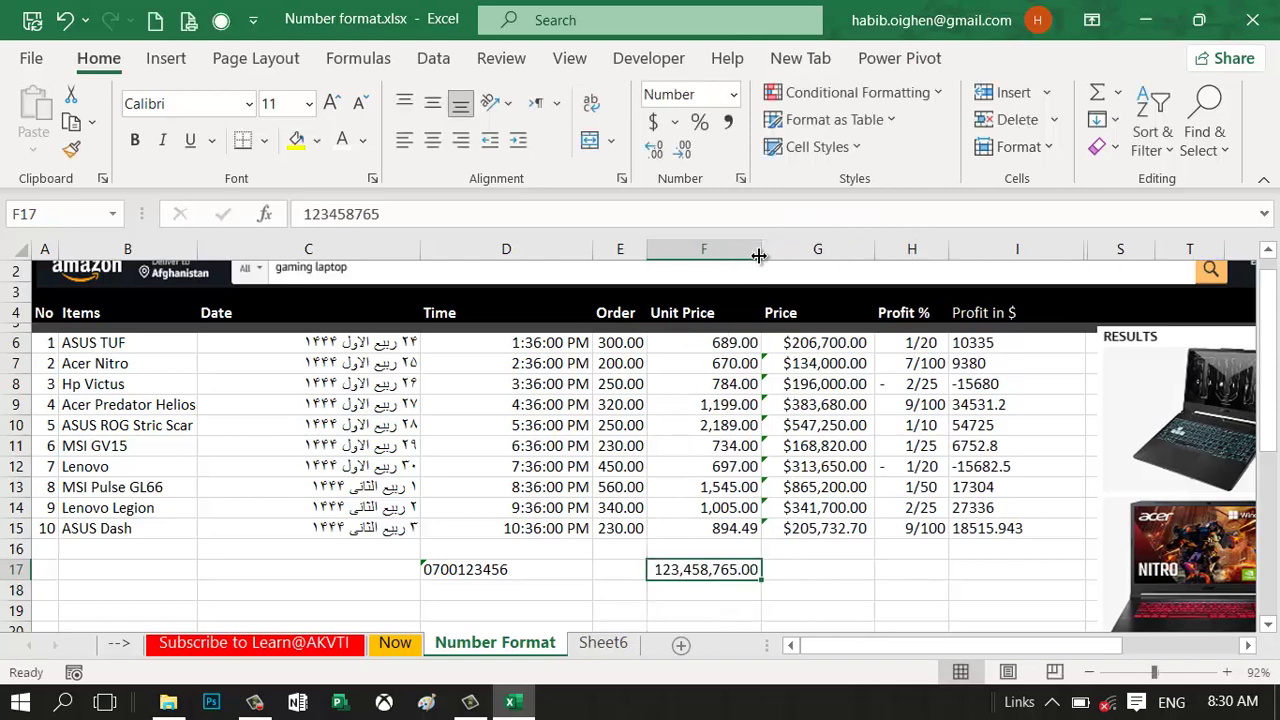
Step: Format F17 as Special ZIP Code + 4 so it shows 12345-8765
click(741, 178)
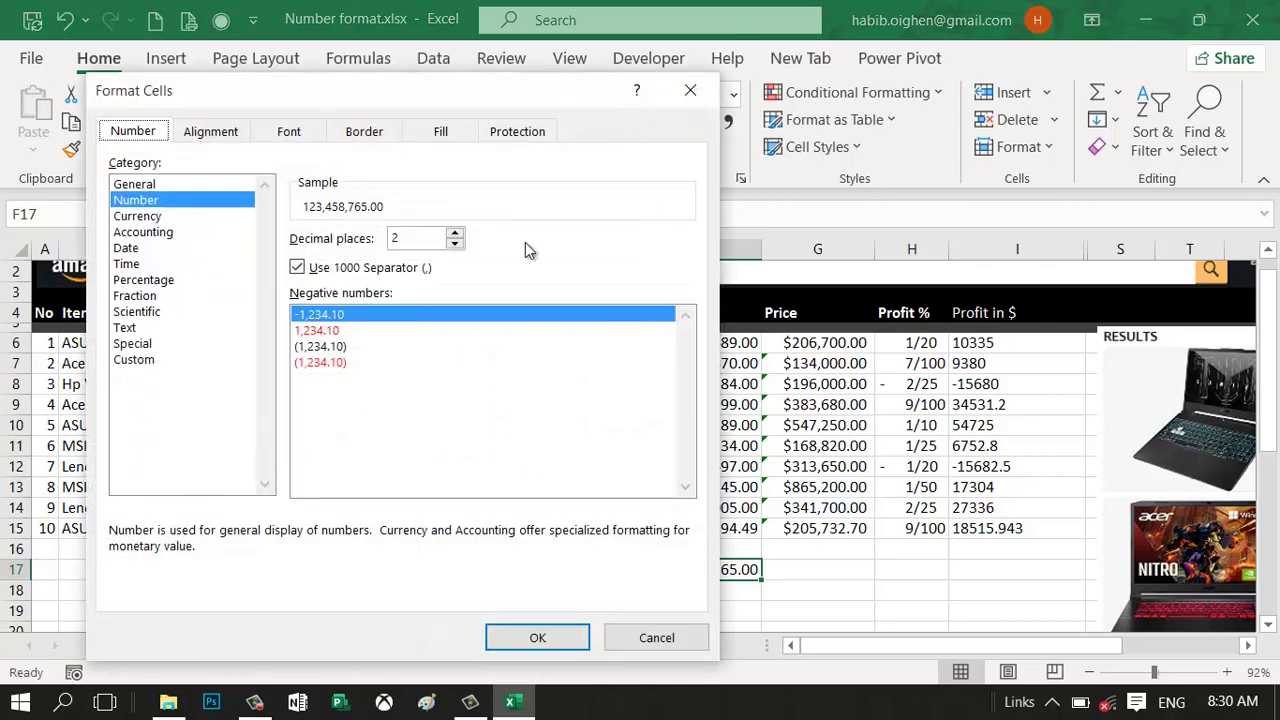
click(157, 345)
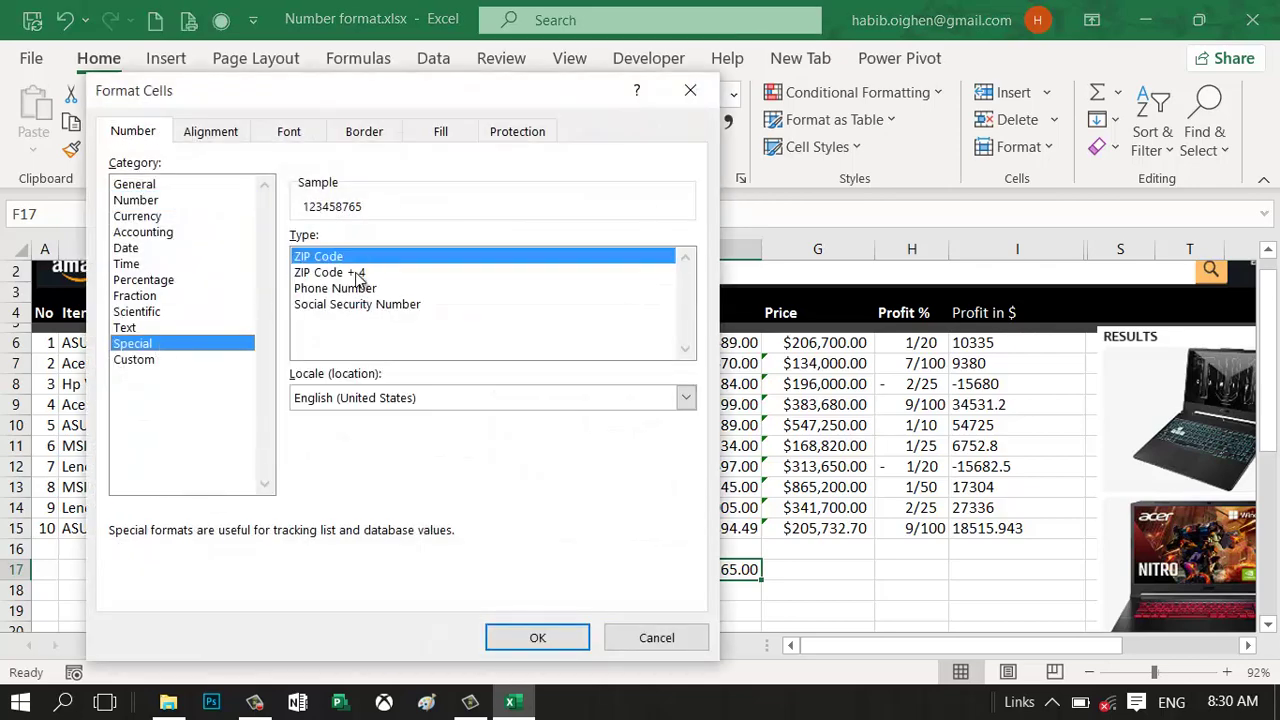
click(355, 275)
click(545, 637)
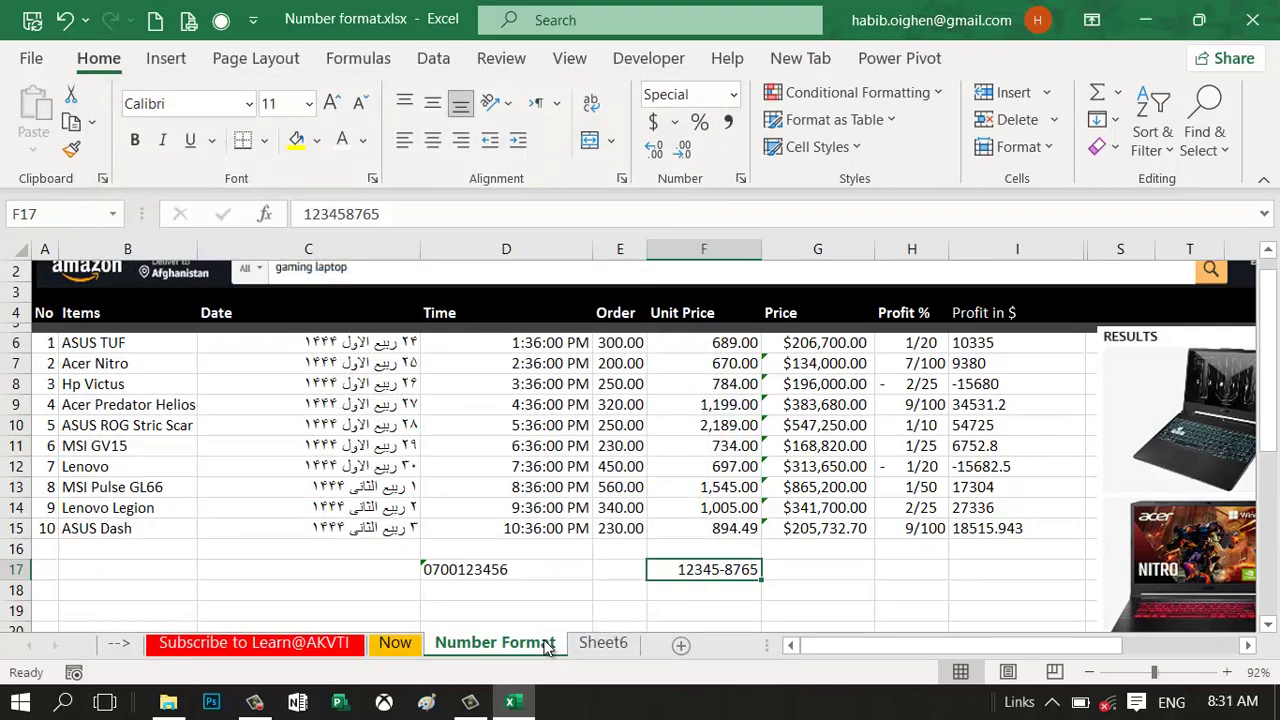
Step: Apply the Special Phone Number format to F17, showing (12) 345-8765, and review it
key(ctrl+1)
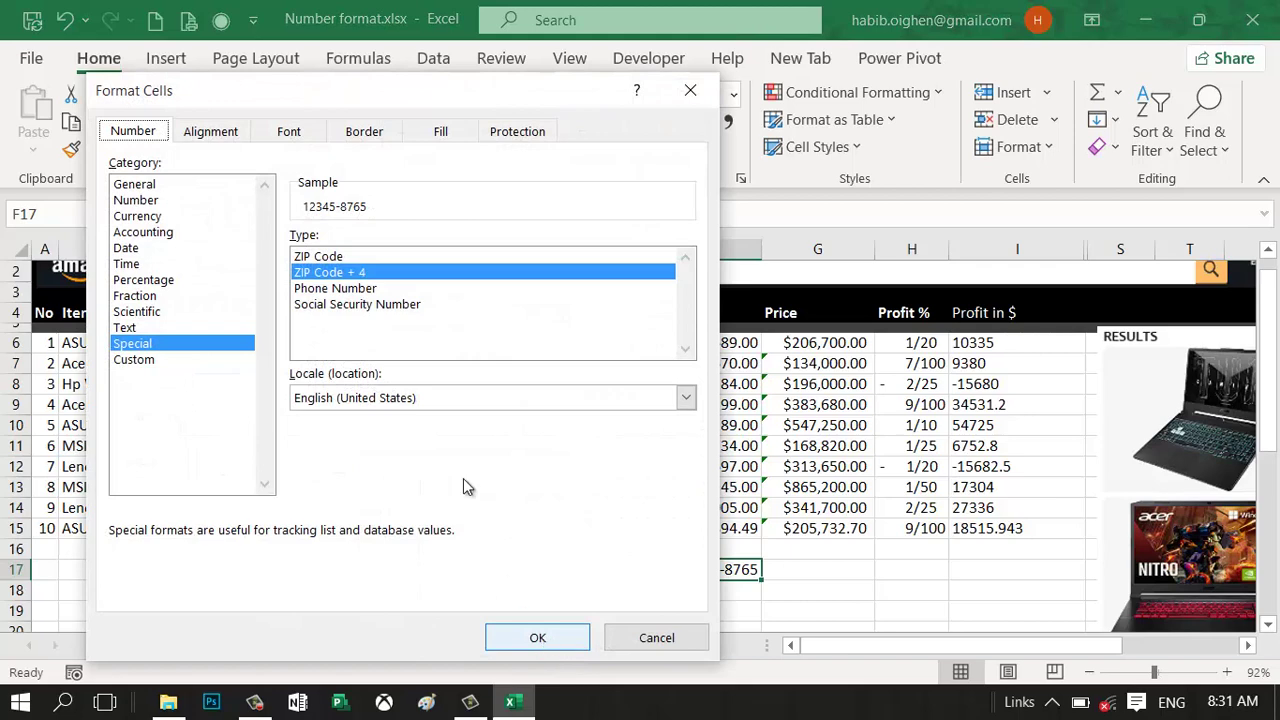
click(378, 288)
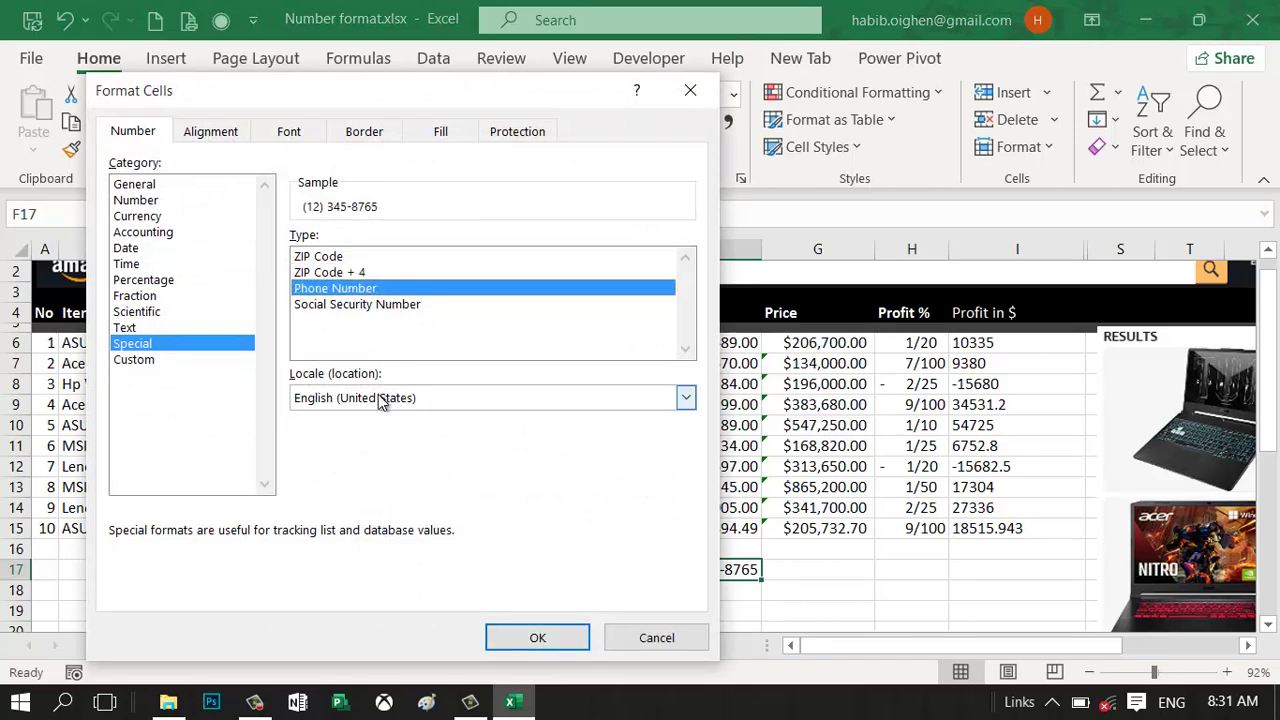
click(545, 638)
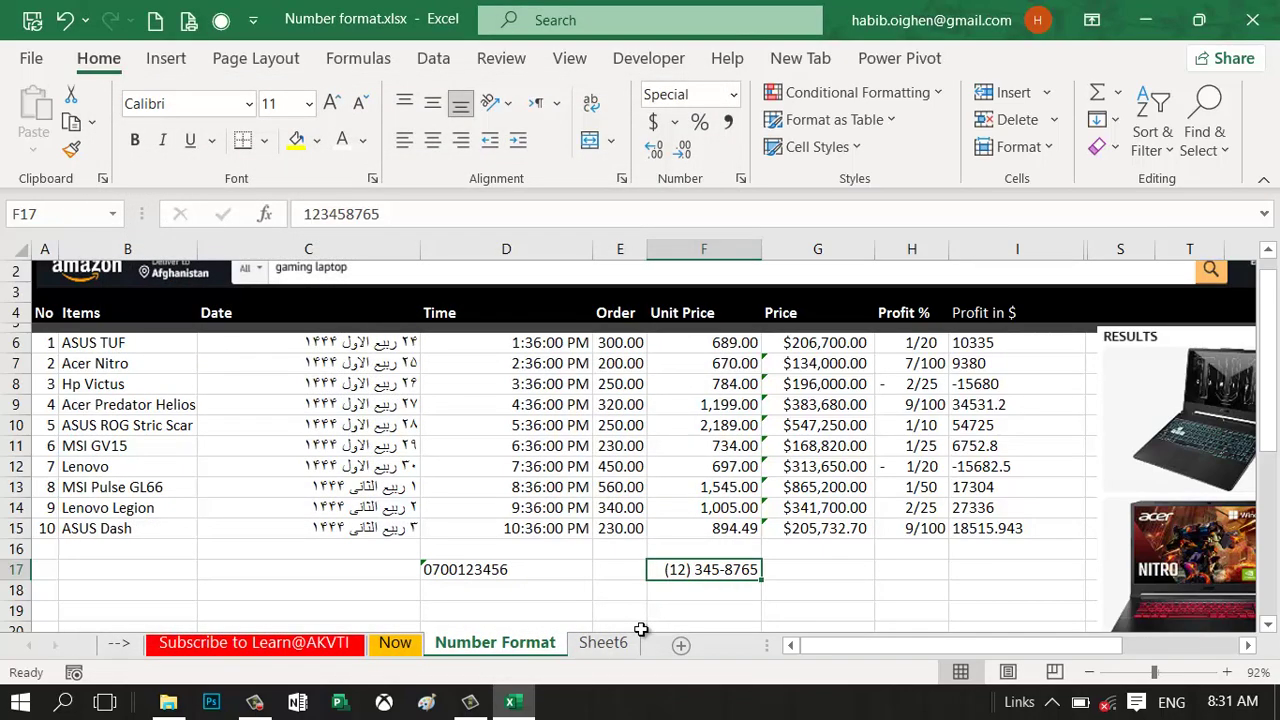
key(ctrl+1)
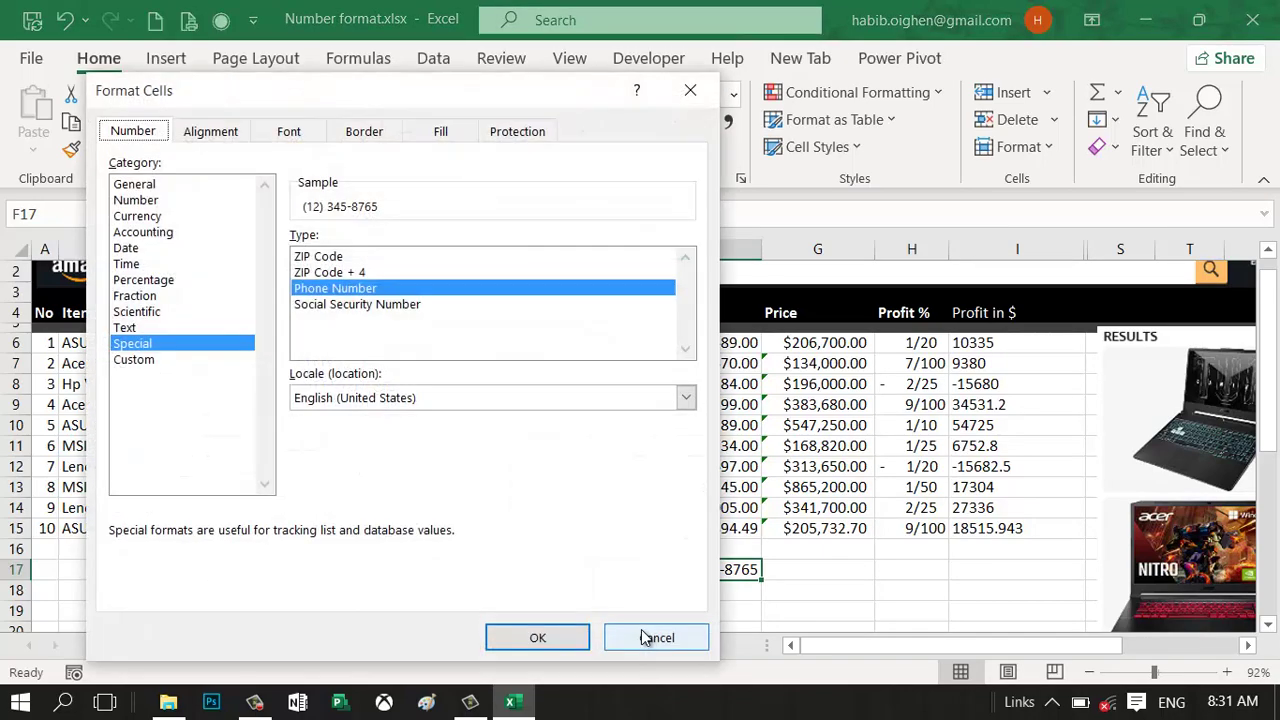